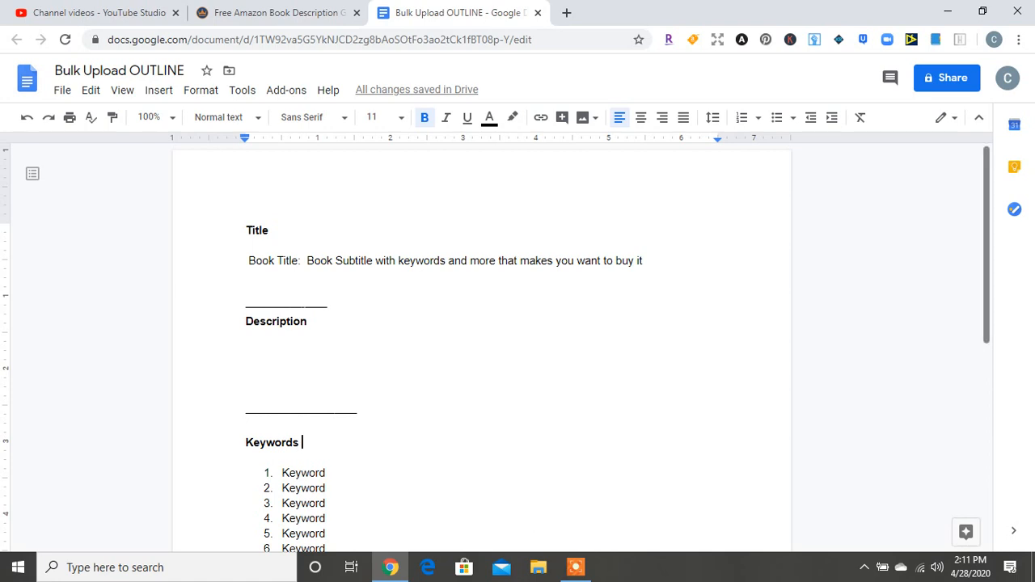
Extend the outline's "Title" heading to read "Title/Subtitle".
mouse_move(986, 211)
left_mouse_down()
mouse_move(987, 291)
mouse_move(985, 198)
left_mouse_up()
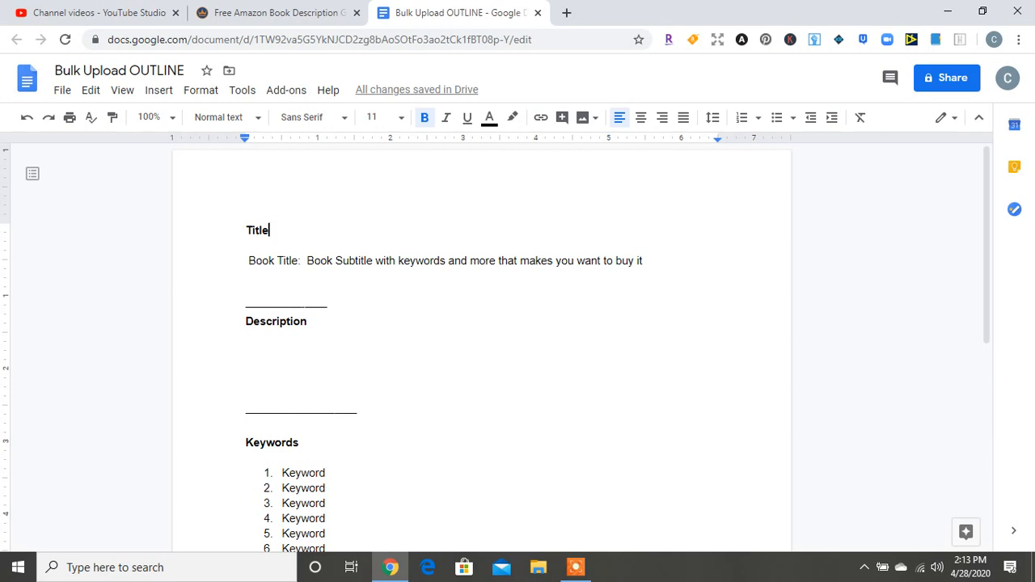
type("/Subti")
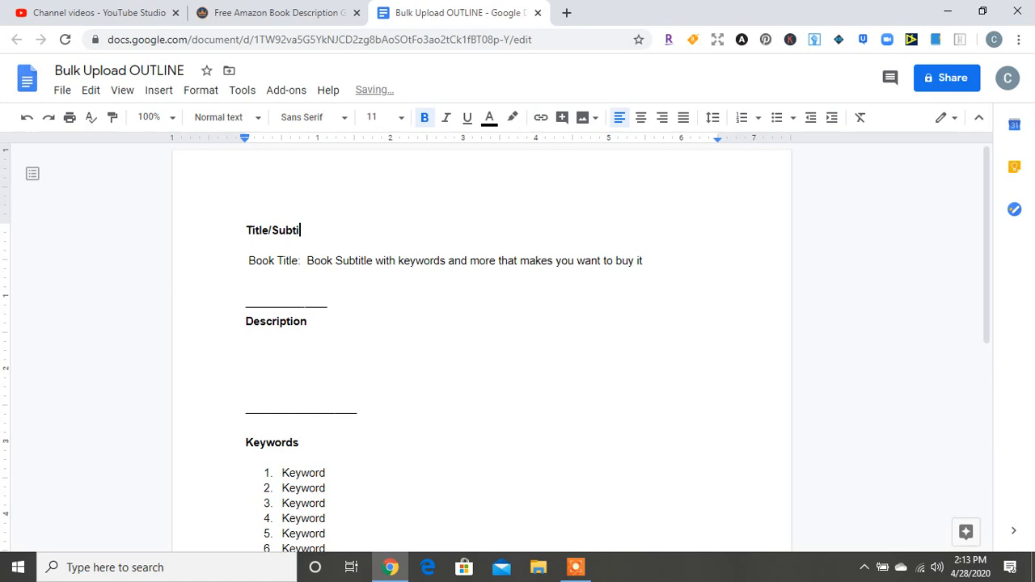
type("tle")
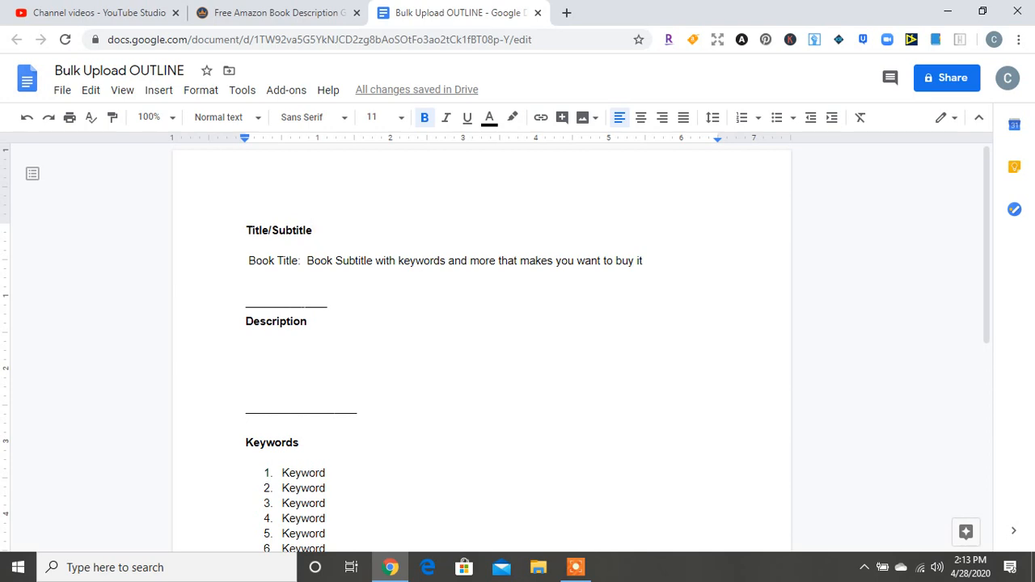
Under the Description heading, add the line "Book Title Subtitle with keywords and more that makes you want to buy it.".
left_click(247, 336)
key("Return")
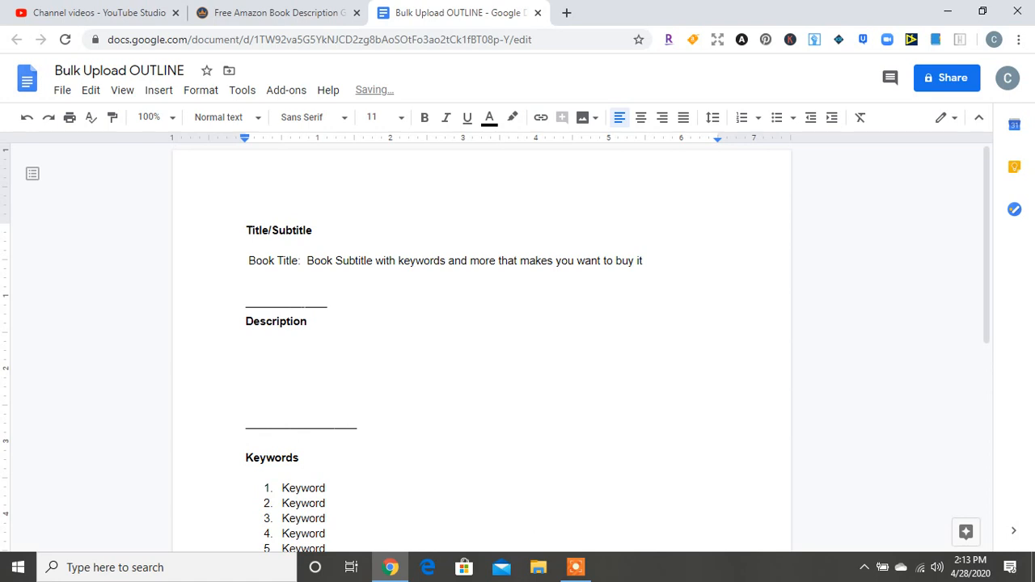
type("Book Title Subti")
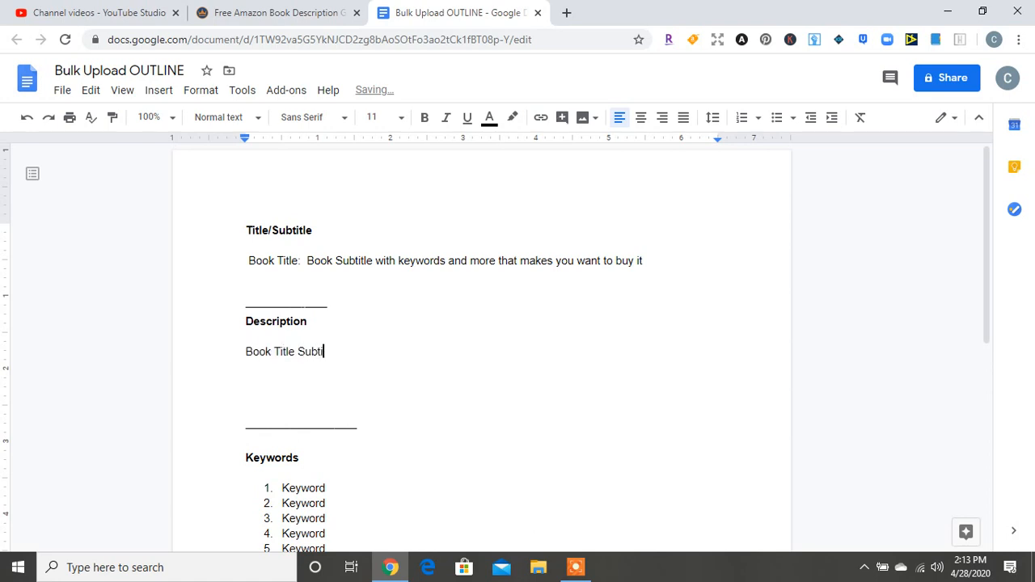
type("tle with keywords and more")
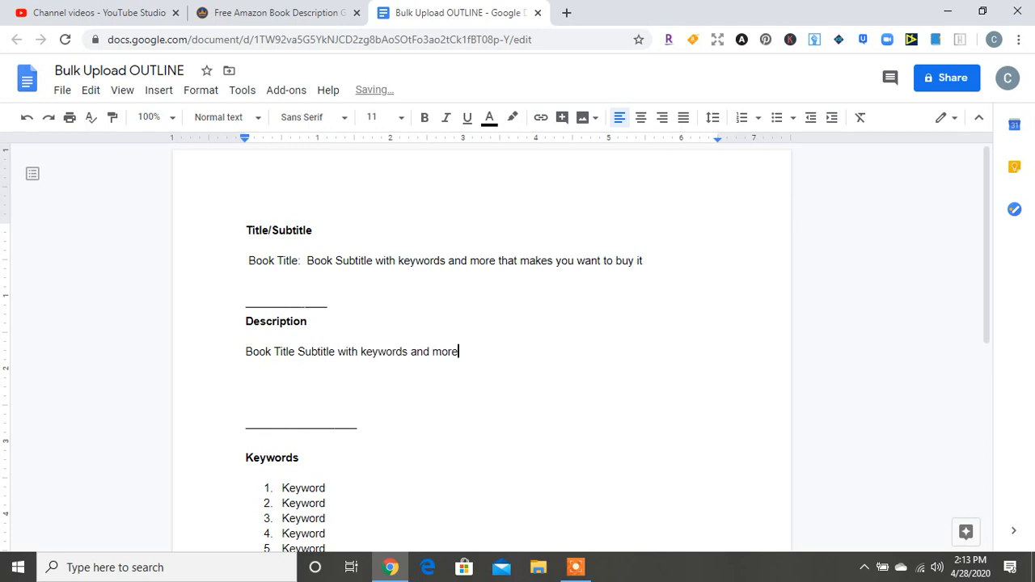
type(" that makes you want ")
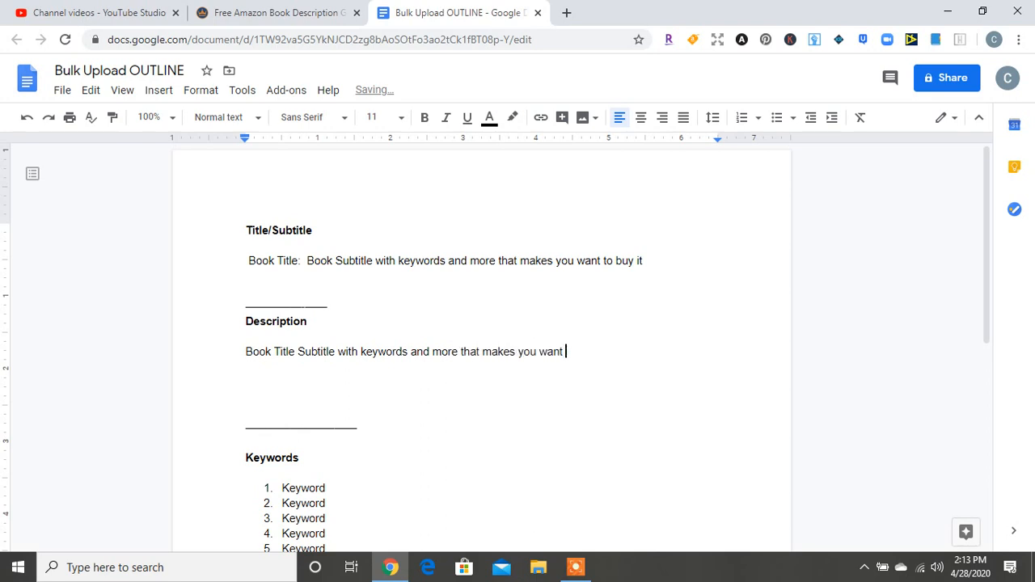
type("to buy it.")
Continue the description with separate lines "200 pages", "Cream Interior", "Matte Cover" and "More information about the journal here.".
key("Return")
type("2")
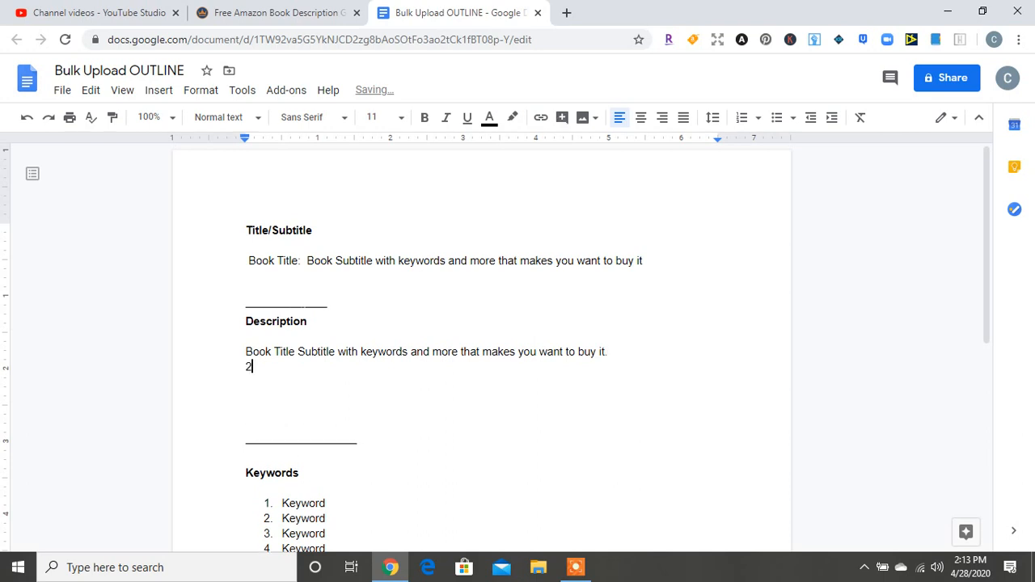
type("00 pages")
key("Return")
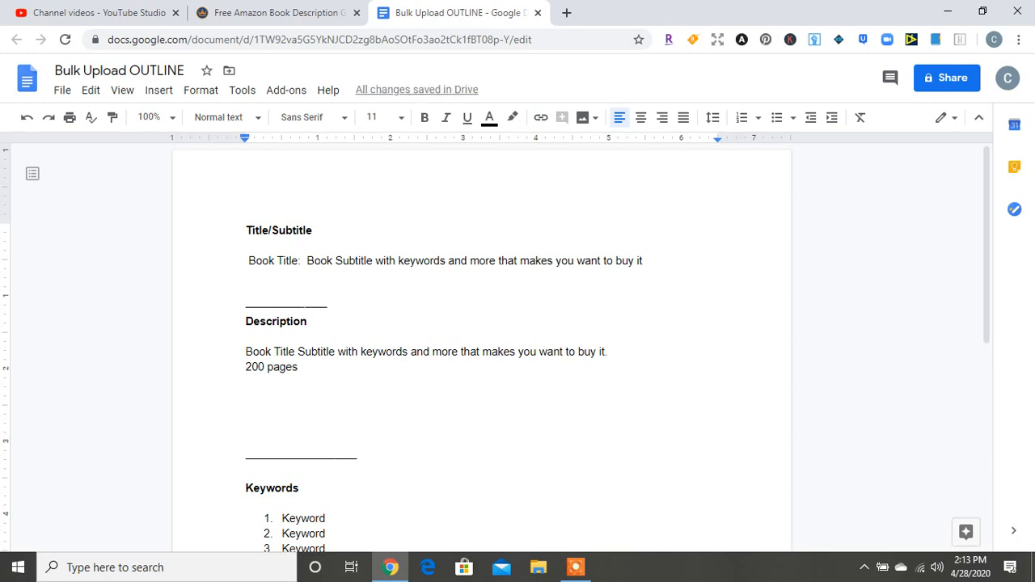
type("Cream In")
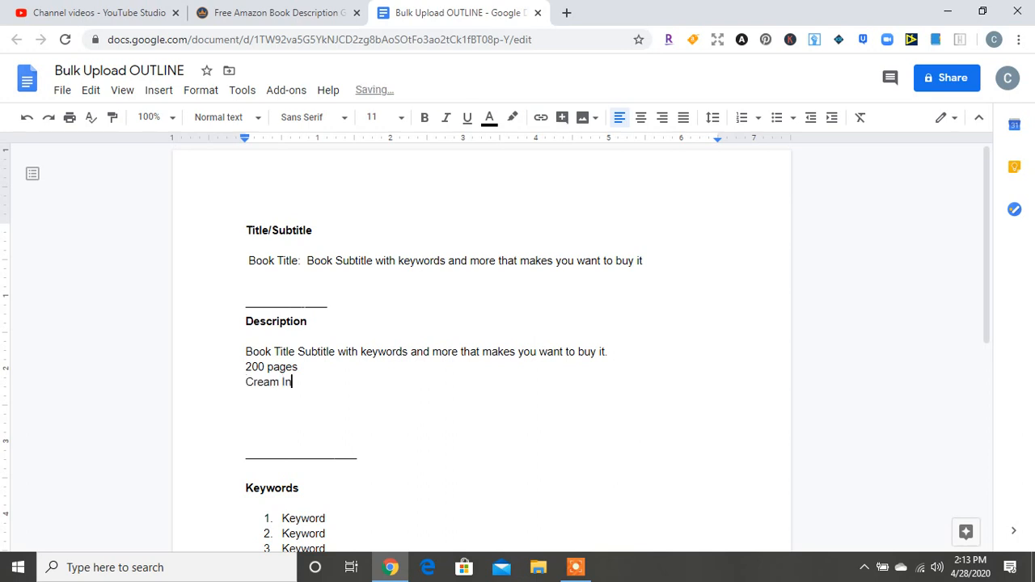
type("terior")
key("Return")
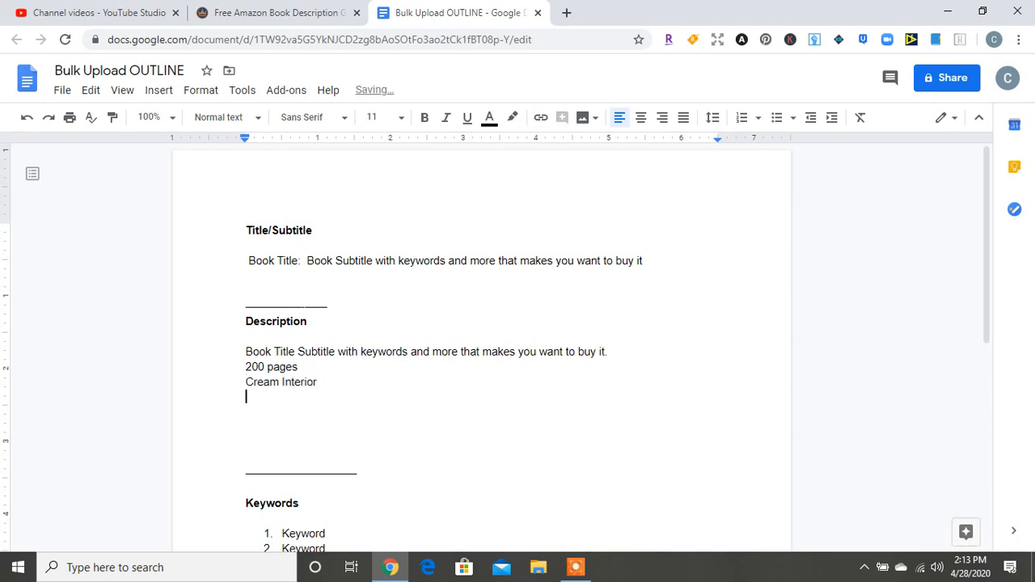
type("Matte Cover")
key("Return")
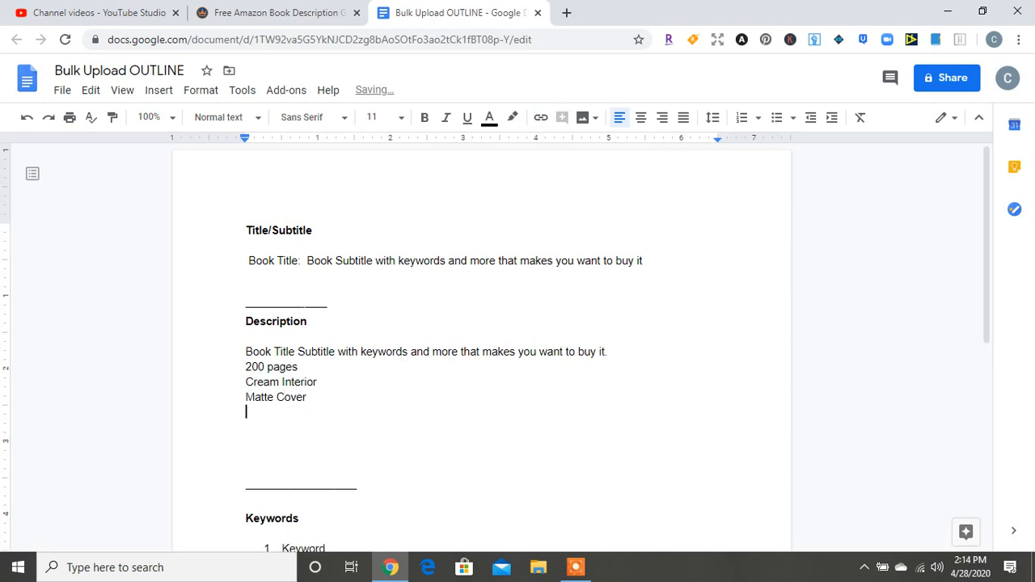
type("More information a")
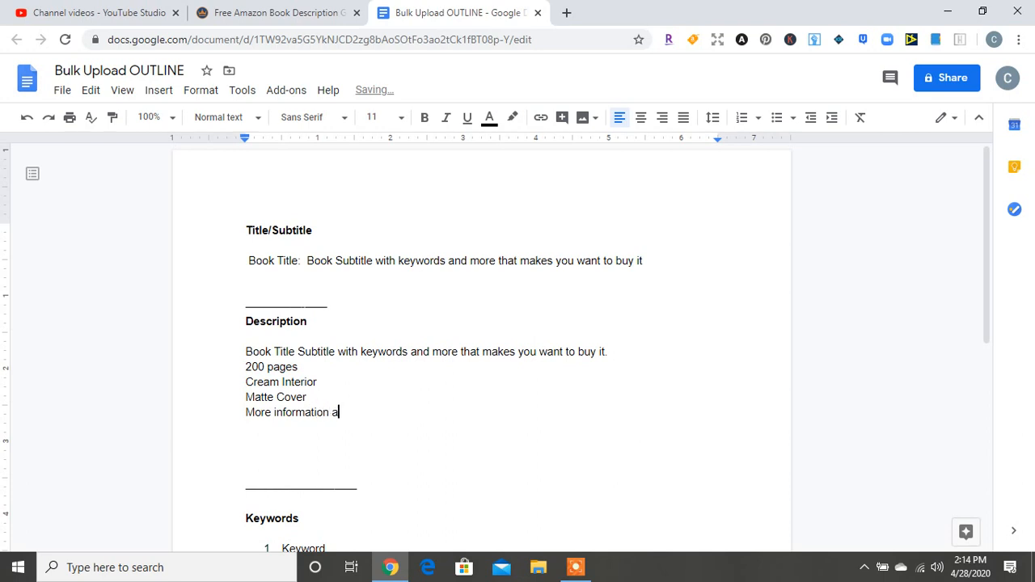
type("bout the journal here.")
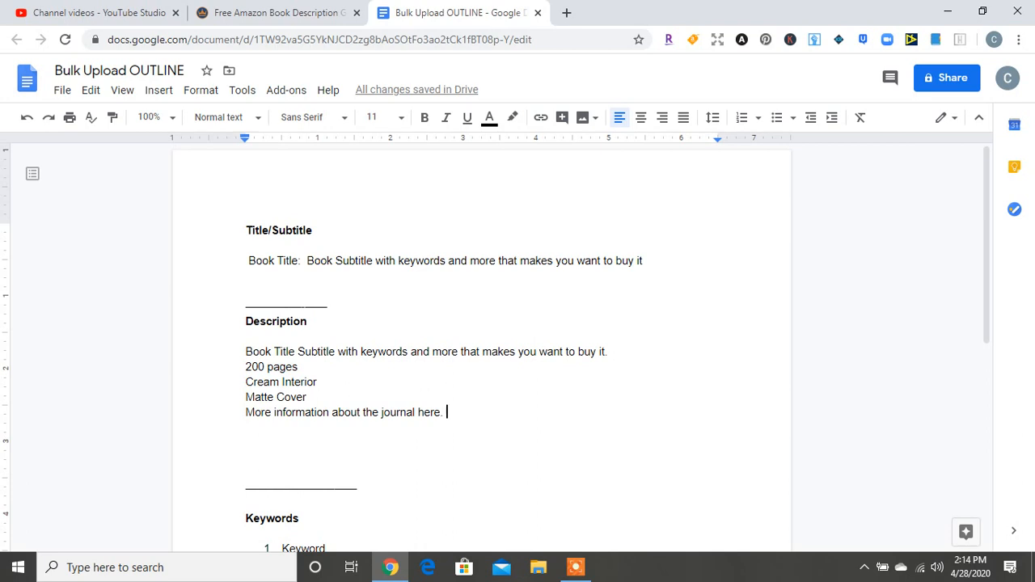
Change "keywords" to "keyword" in the sample book subtitle under the Title/Subtitle heading.
left_click(450, 260)
key("BackSpace")
key("BackSpace")
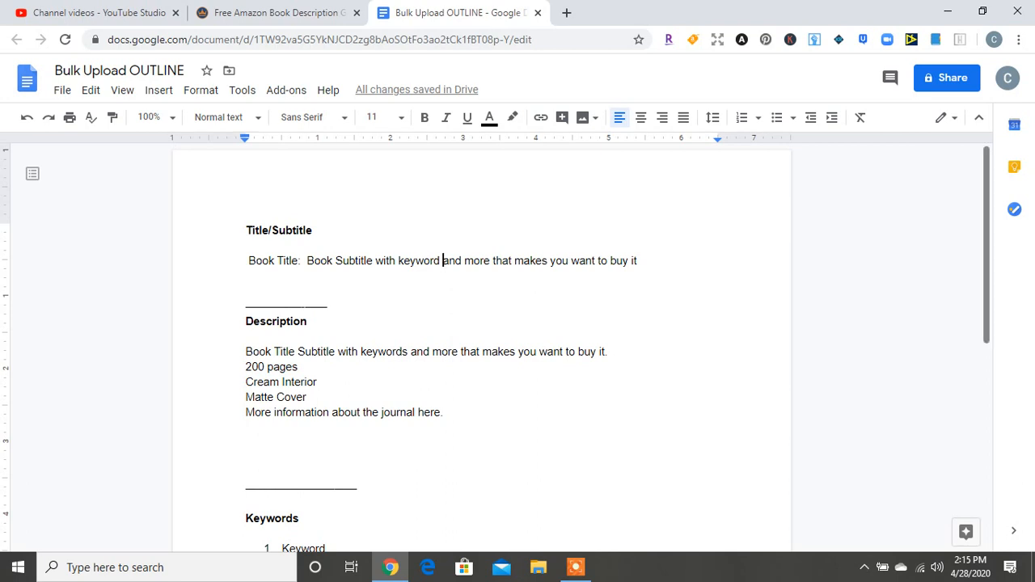
Review the outline from the Title/Subtitle section through the description to the keyword list.
scroll(517, 340, "down", 2)
scroll(517, 339, "down", 1)
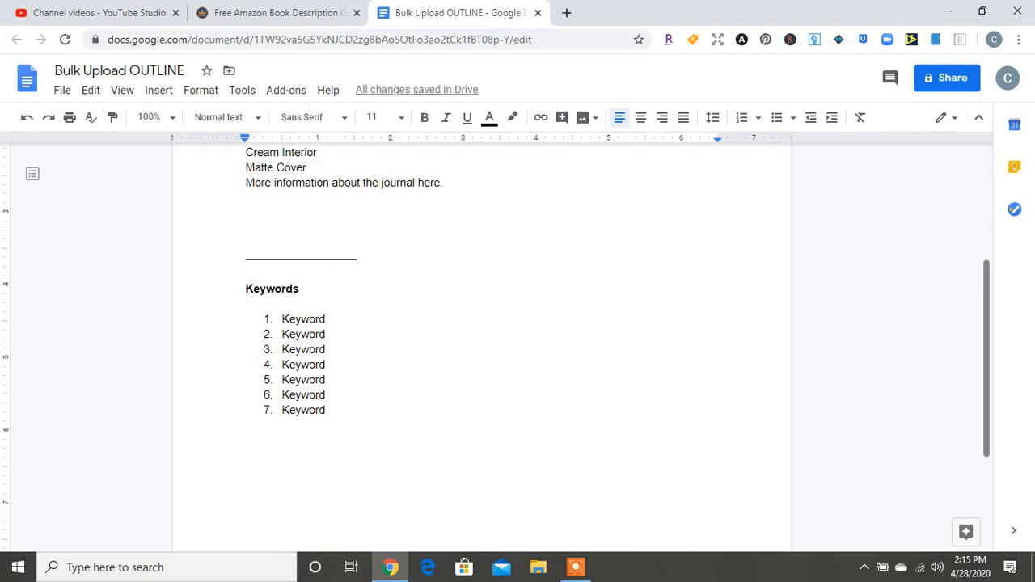
scroll(517, 323, "up", 5)
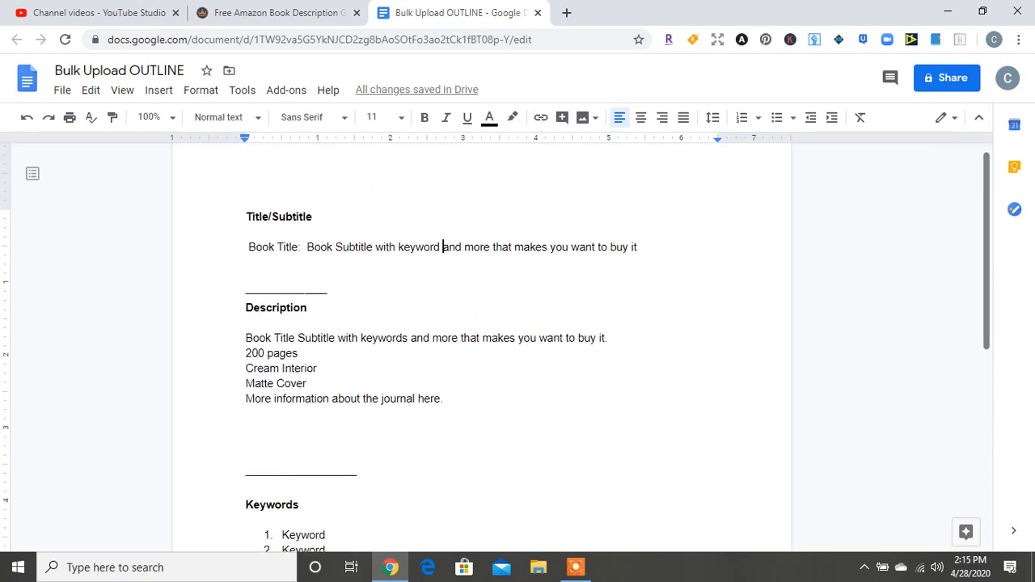
scroll(518, 348, "down", 2)
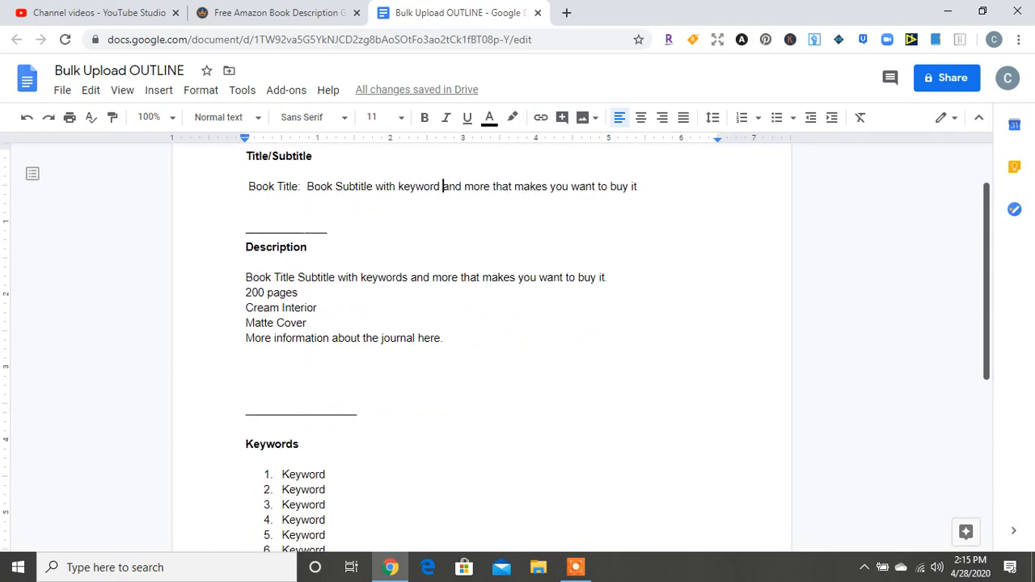
scroll(517, 347, "down", 1)
scroll(518, 348, "up", 2)
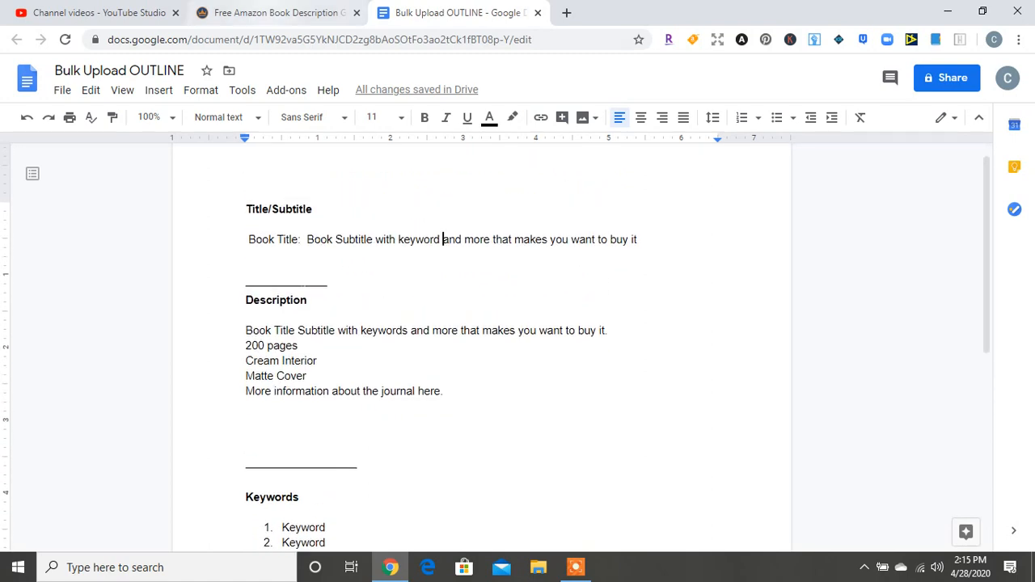
Switch to Kindlepreneur's Amazon Book Description Generator page and place the cursor at the end of the sample description.
left_click(279, 13)
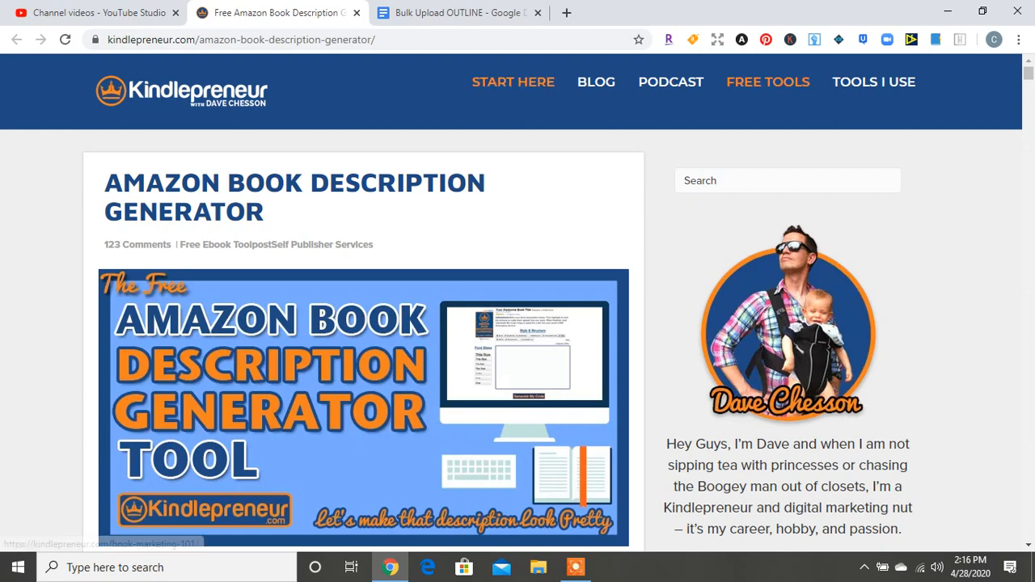
scroll(517, 302, "down", 10)
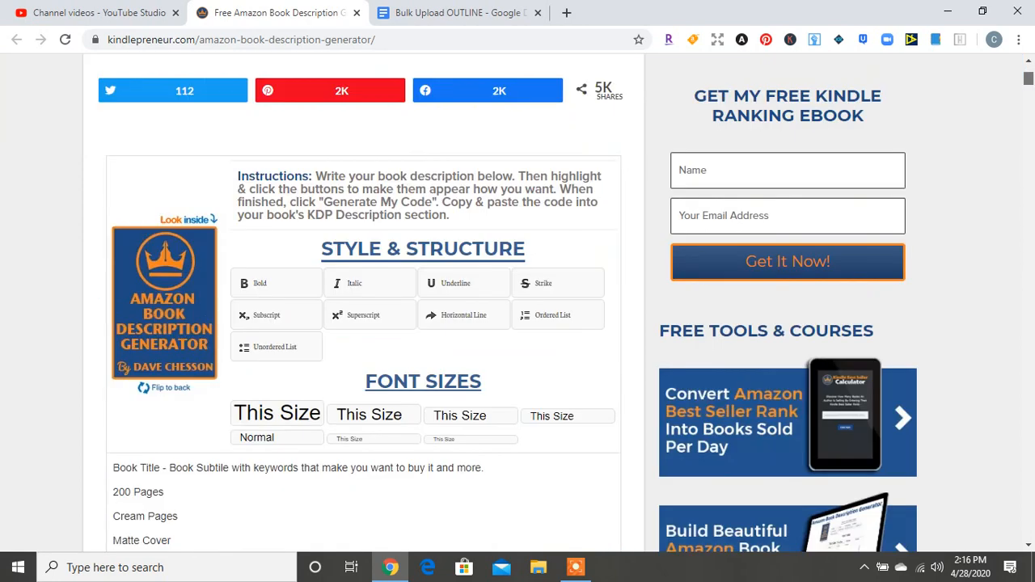
scroll(518, 302, "up", 2)
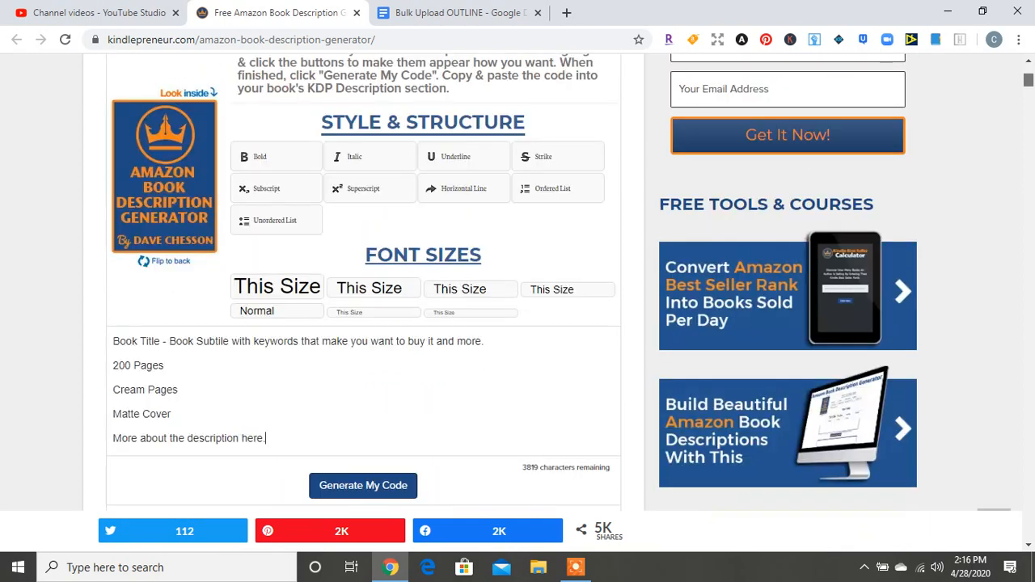
left_click(266, 438)
scroll(517, 302, "up", 2)
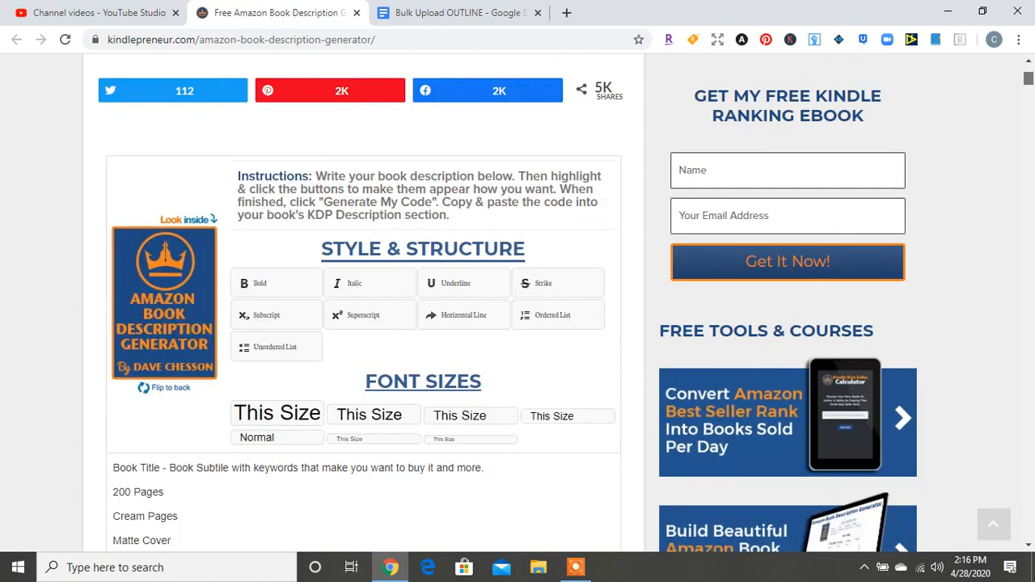
scroll(517, 302, "down", 2)
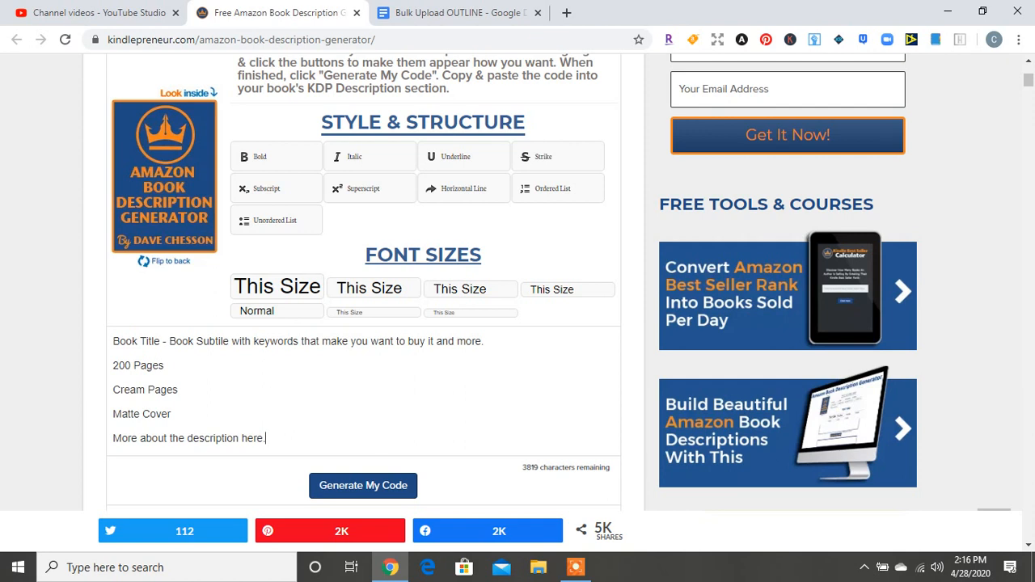
Bold "Book Title" in the sample description and make the subtitle text after the dash italic and underlined.
left_click_drag(160, 341, 113, 341)
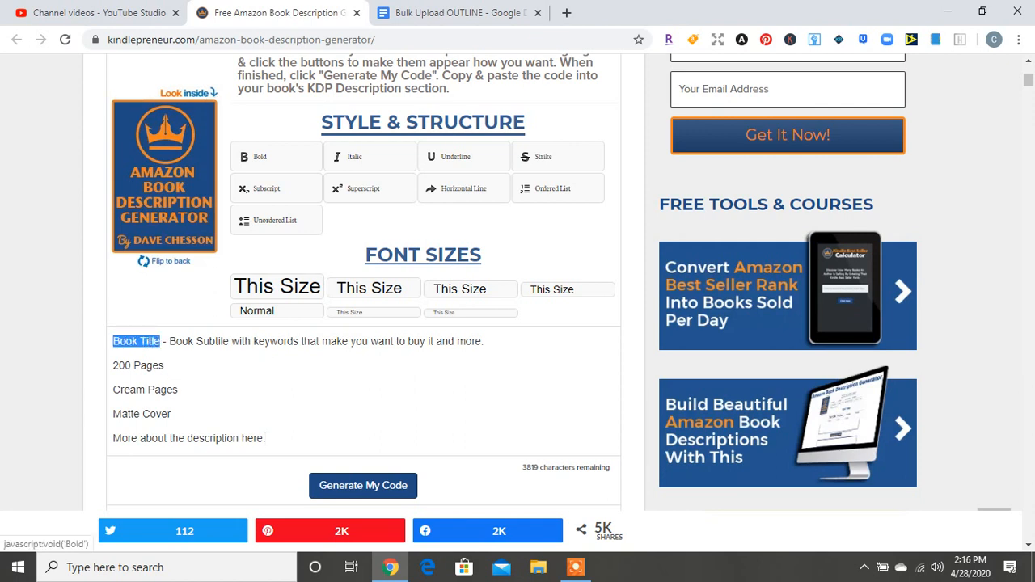
left_click(253, 156)
left_click(173, 414)
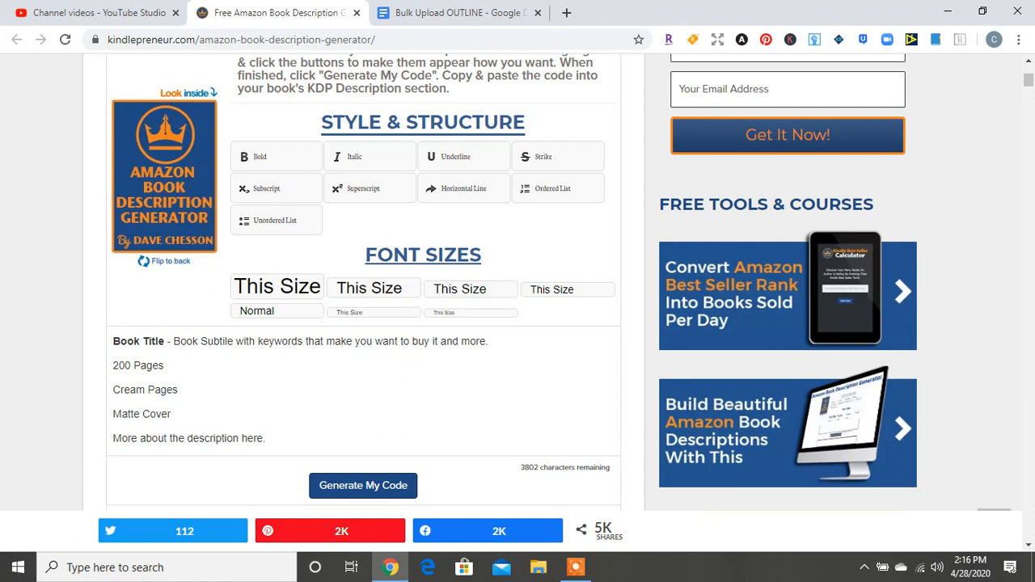
left_click_drag(169, 341, 488, 341)
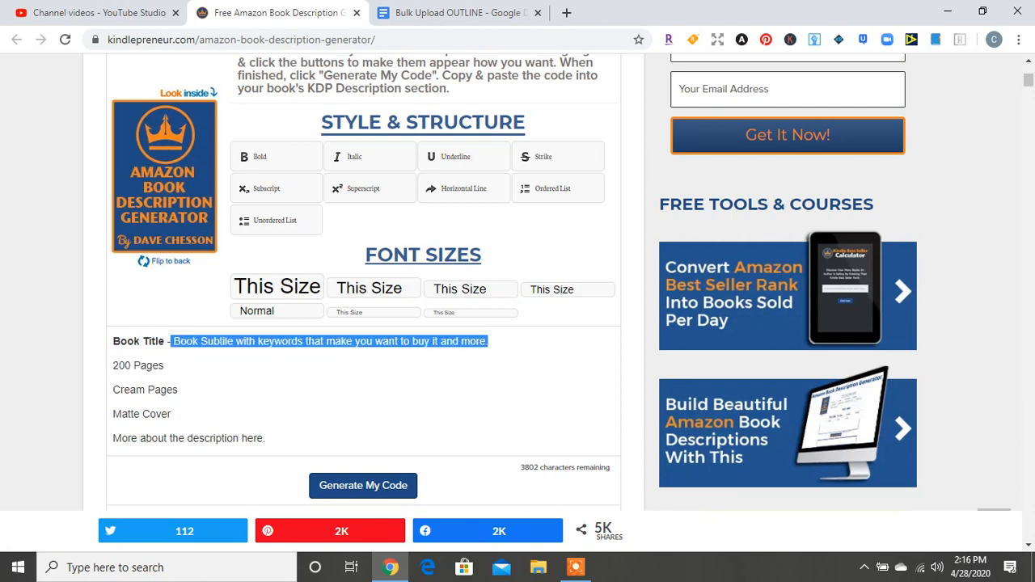
key("ctrl+i")
key("ctrl+u")
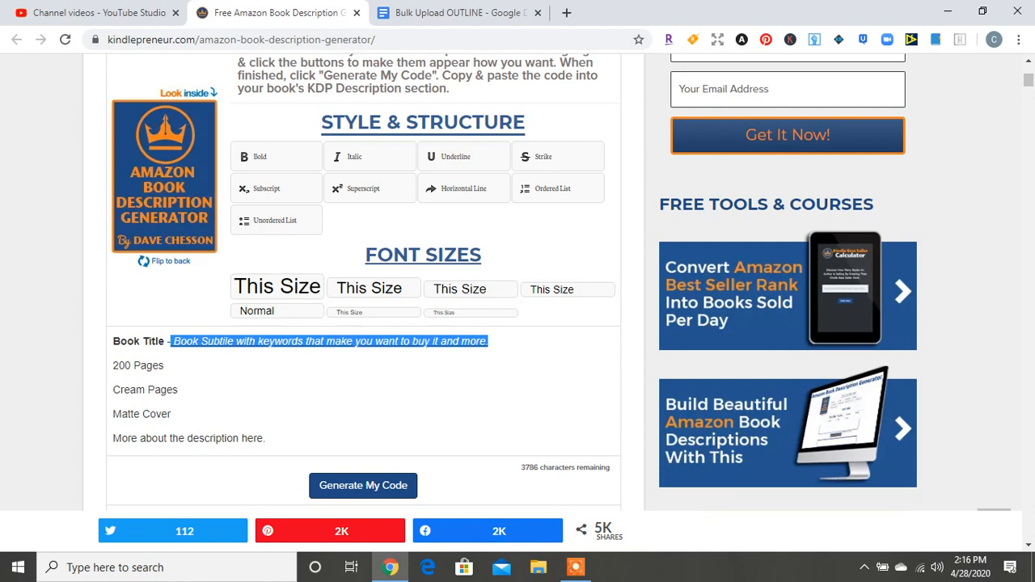
Turn the lines "200 Pages", "Cream Pages" and "Matte Cover" into an unordered list.
left_click(178, 390)
left_click_drag(178, 438, 113, 365)
left_click_drag(171, 414, 113, 365)
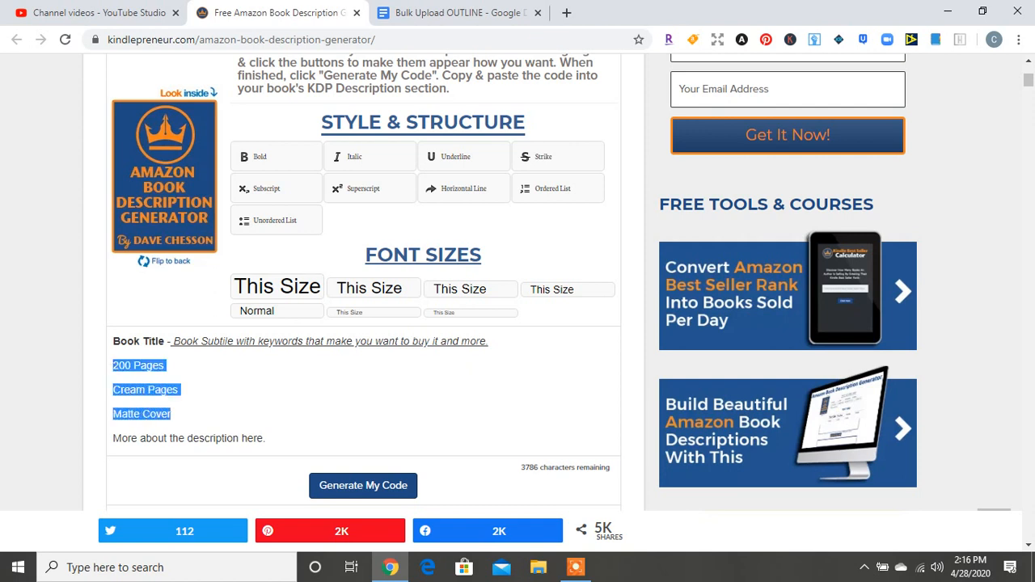
left_click(275, 220)
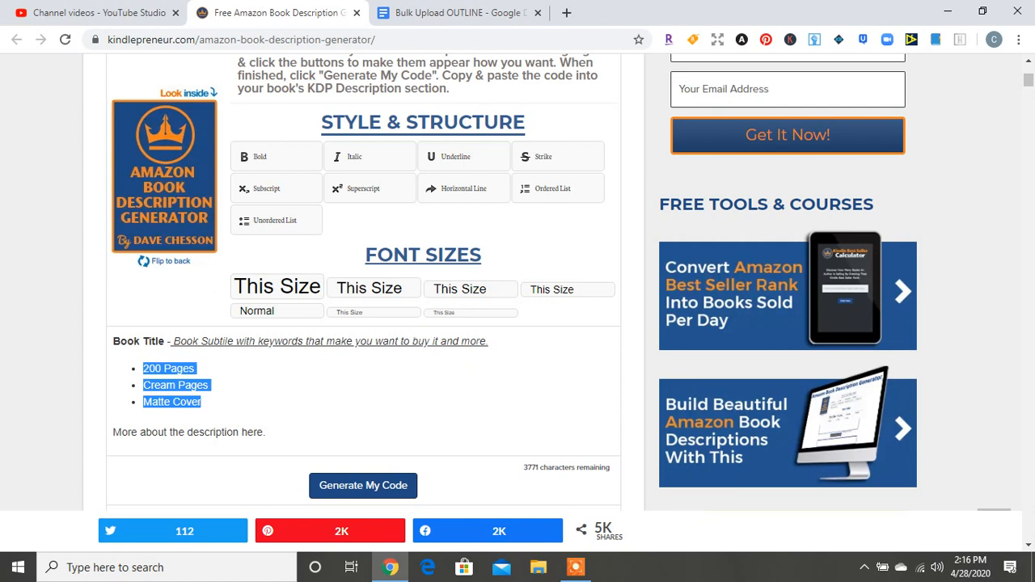
Bold the word "here." at the end of the description's last line.
left_click(269, 433)
key("shift+Left")
key("shift+Left")
key("shift+Left")
key("shift+Left")
key("shift+Left")
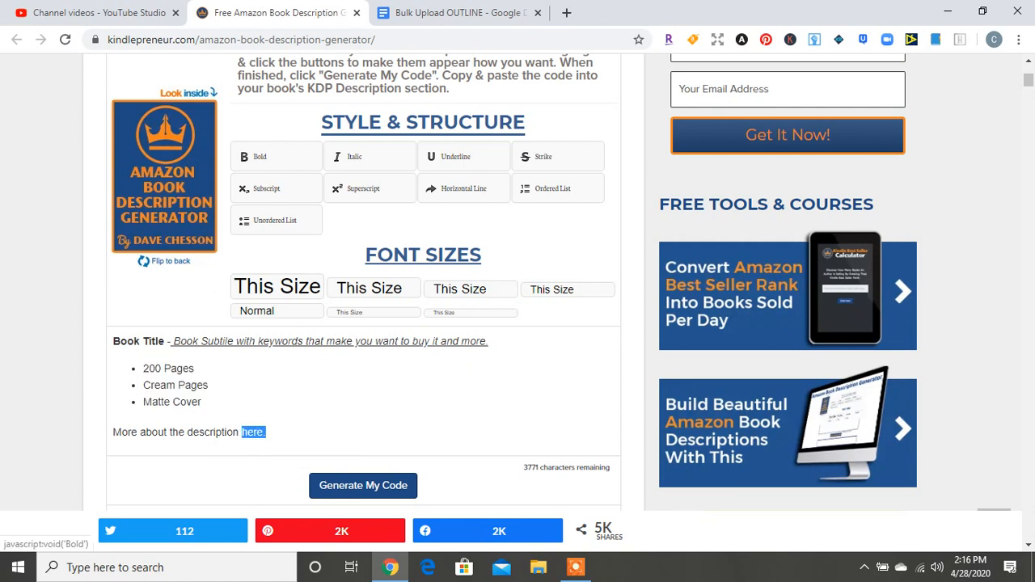
key("ctrl+b")
key("Right")
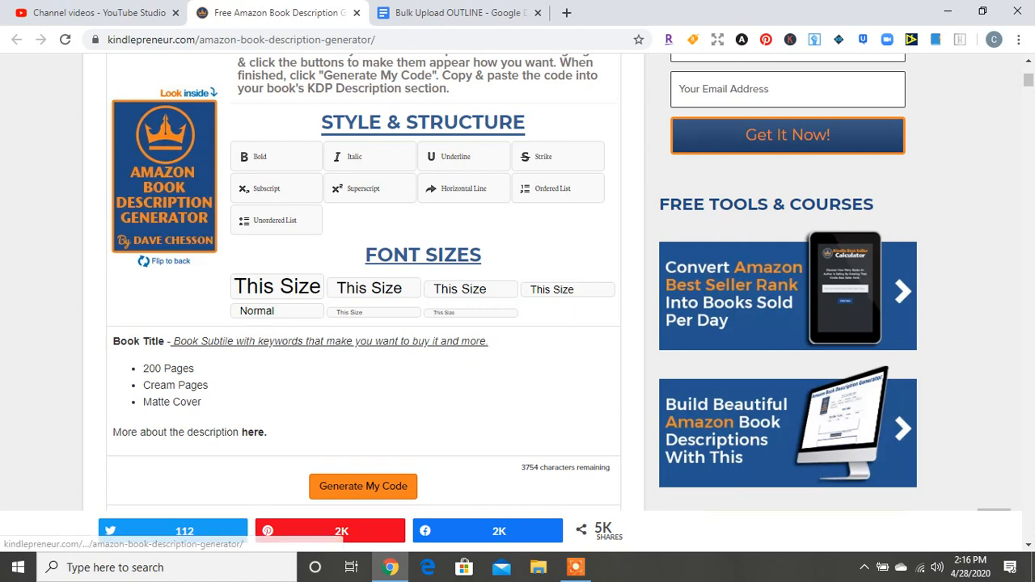
Generate the HTML code for the formatted description and copy all of it.
scroll(518, 283, "down", 2)
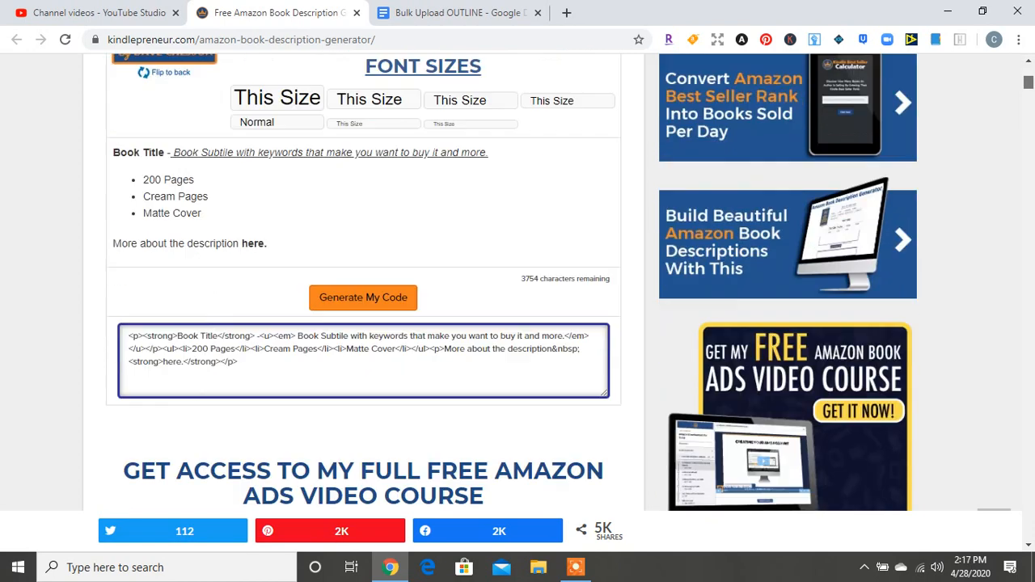
left_click_drag(241, 363, 126, 335)
right_click(133, 338)
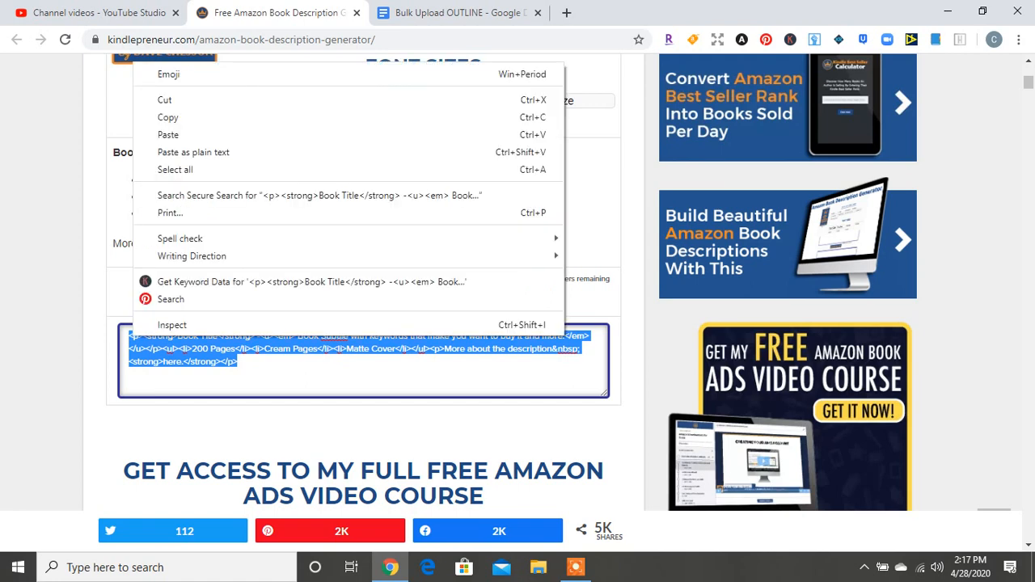
left_click(168, 118)
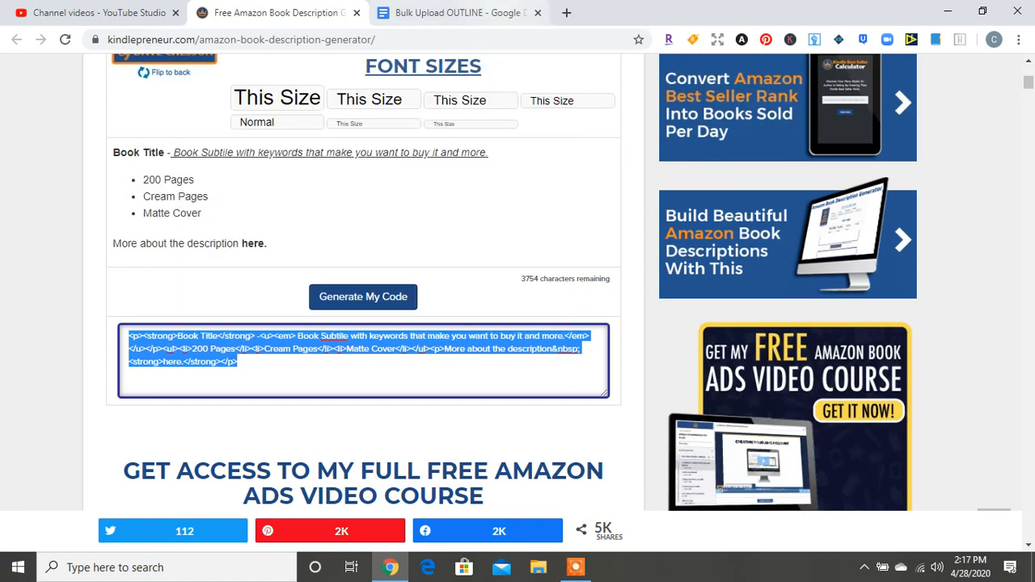
Switch to the Bulk Upload OUTLINE document and paste the generated HTML code below the plain-text description.
left_click(457, 12)
left_click(246, 421)
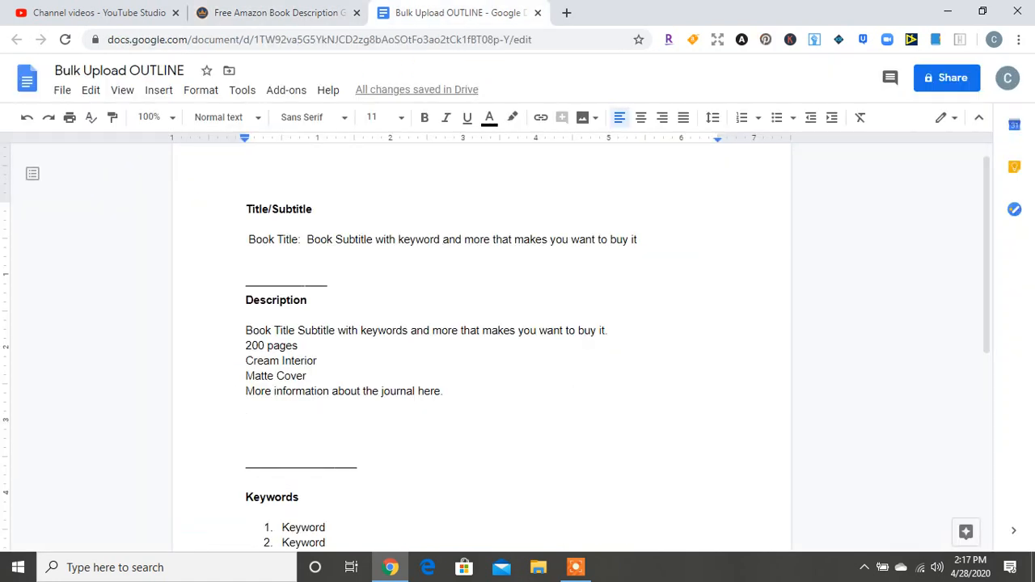
right_click(264, 418)
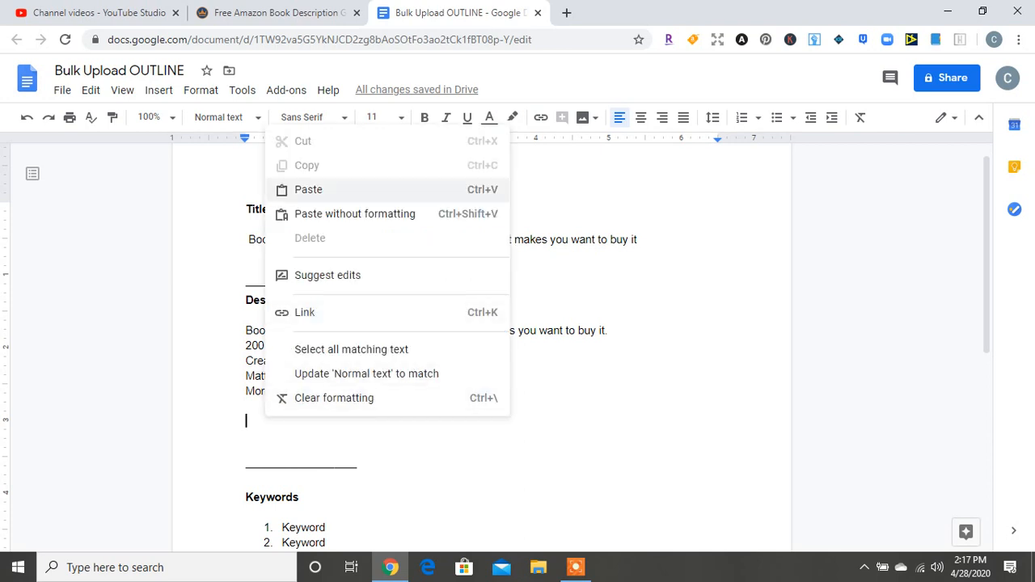
left_click(308, 190)
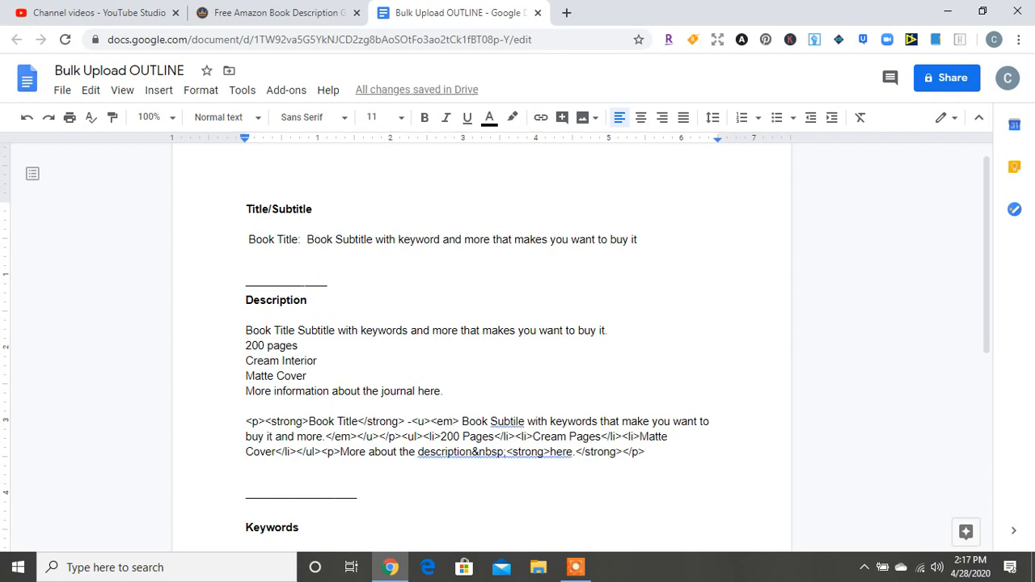
left_click_drag(246, 467, 252, 422)
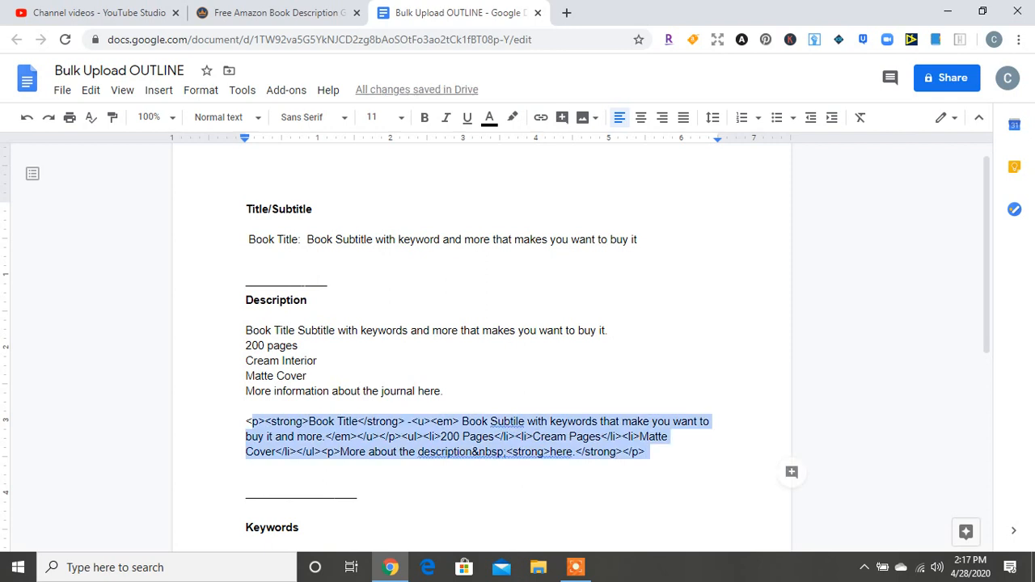
left_click(275, 13)
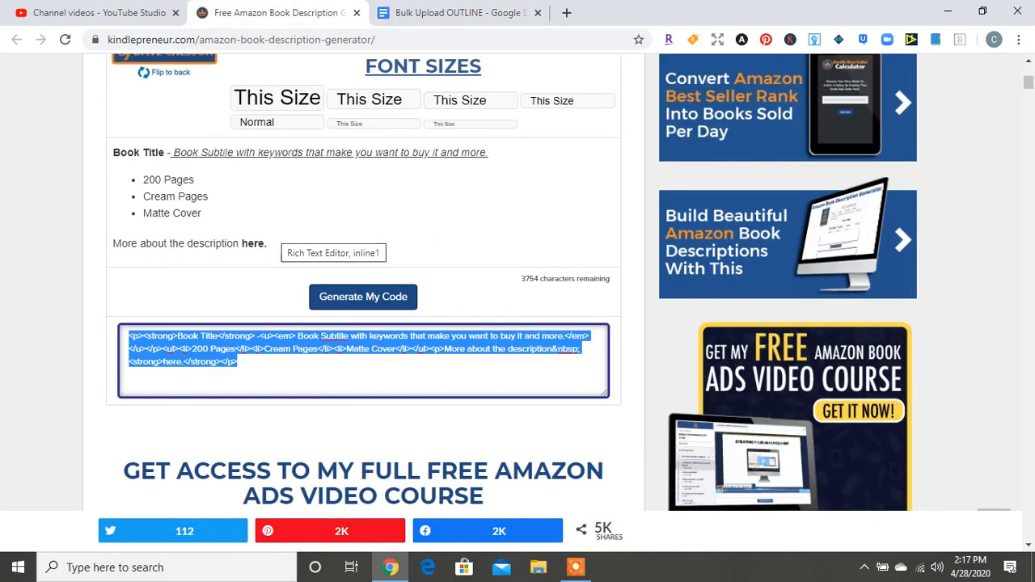
left_click(458, 13)
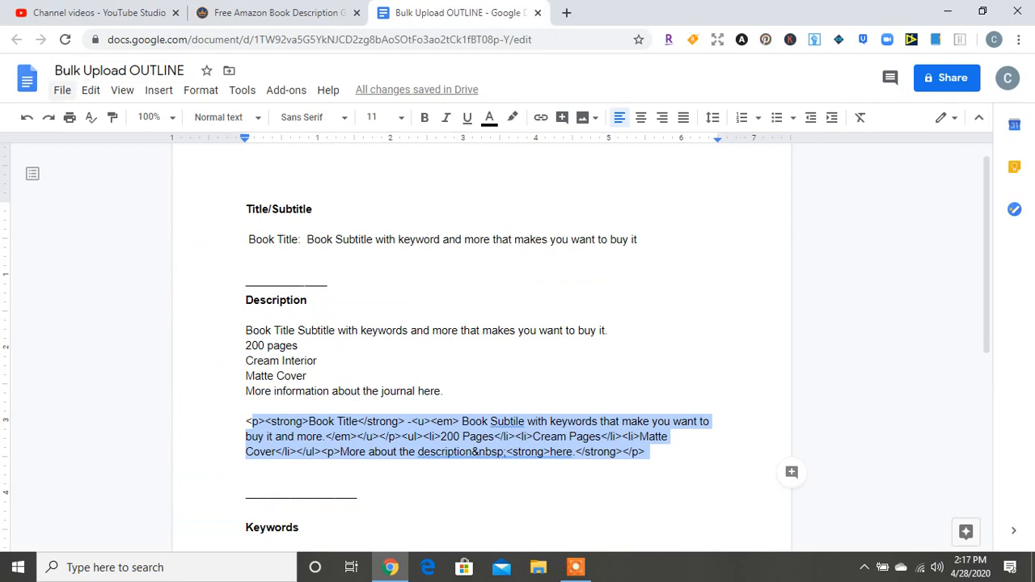
left_click(62, 90)
mouse_move(121, 154)
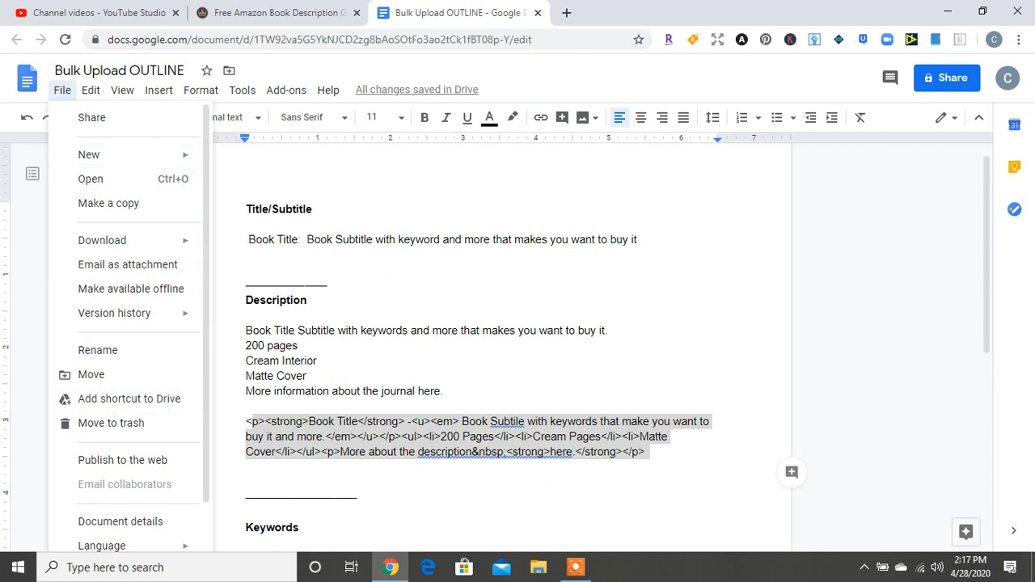
scroll(129, 323, "down", 1)
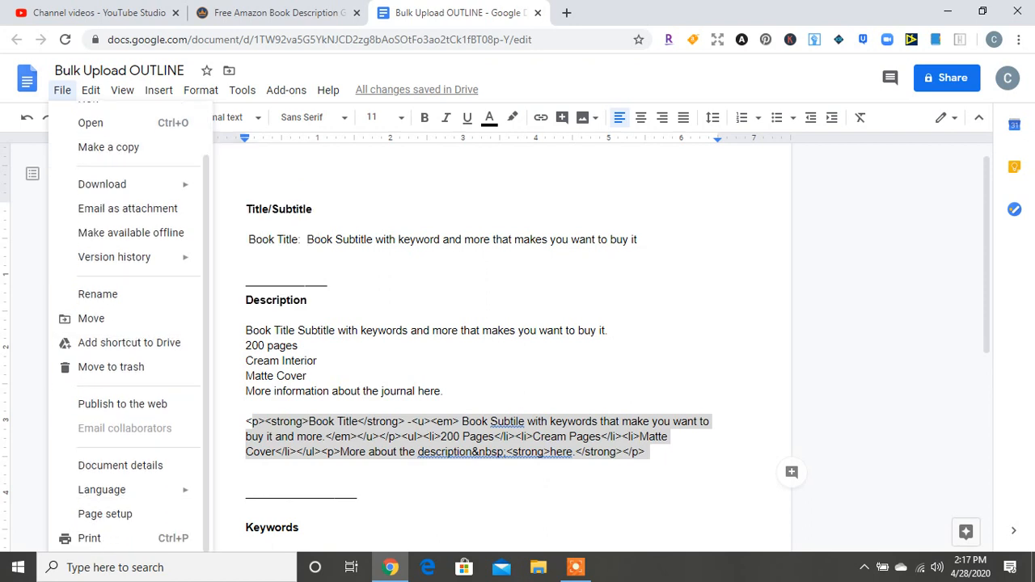
key("Escape")
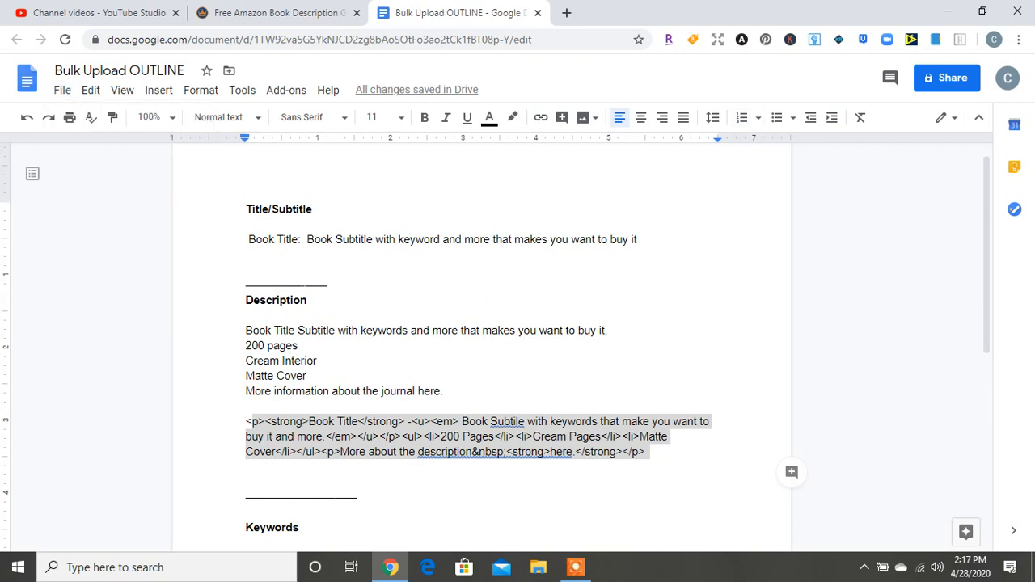
left_click(318, 361)
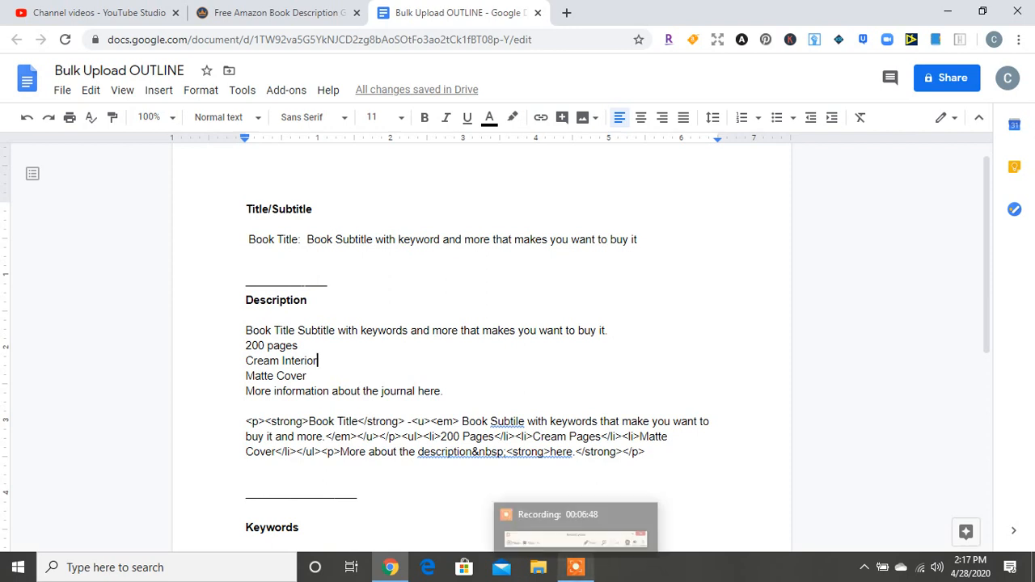
left_click(576, 566)
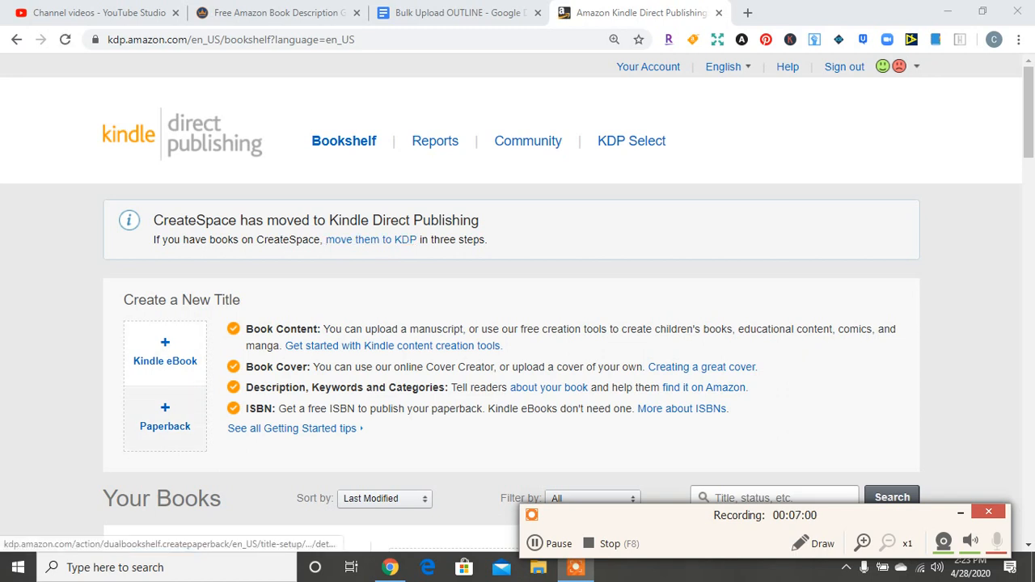
Start a new paperback title on Kindle Direct Publishing and open kdp.amazon.com in four additional browser tabs.
left_click(165, 417)
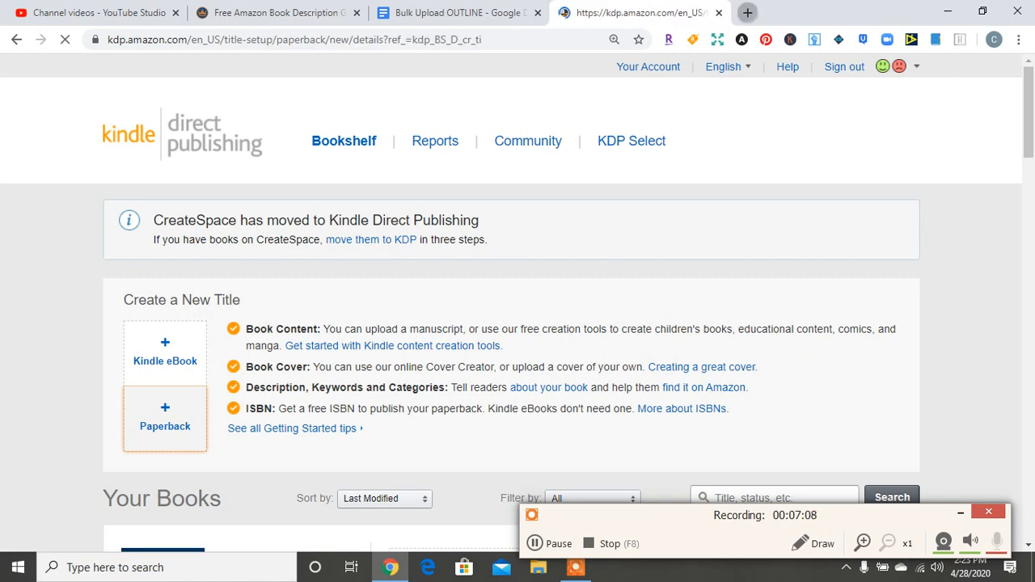
key("ctrl+t")
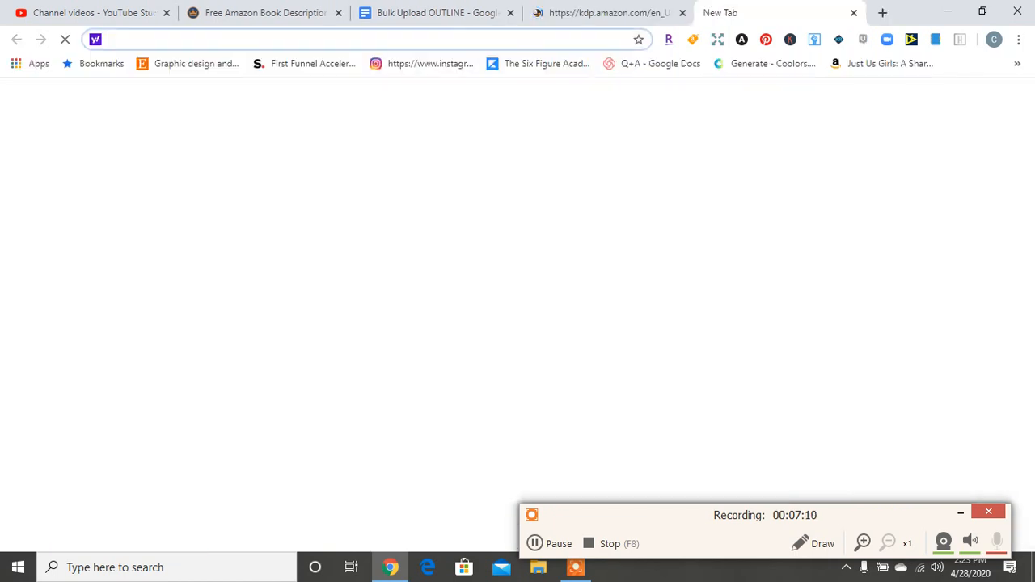
type("kdp")
key("Return")
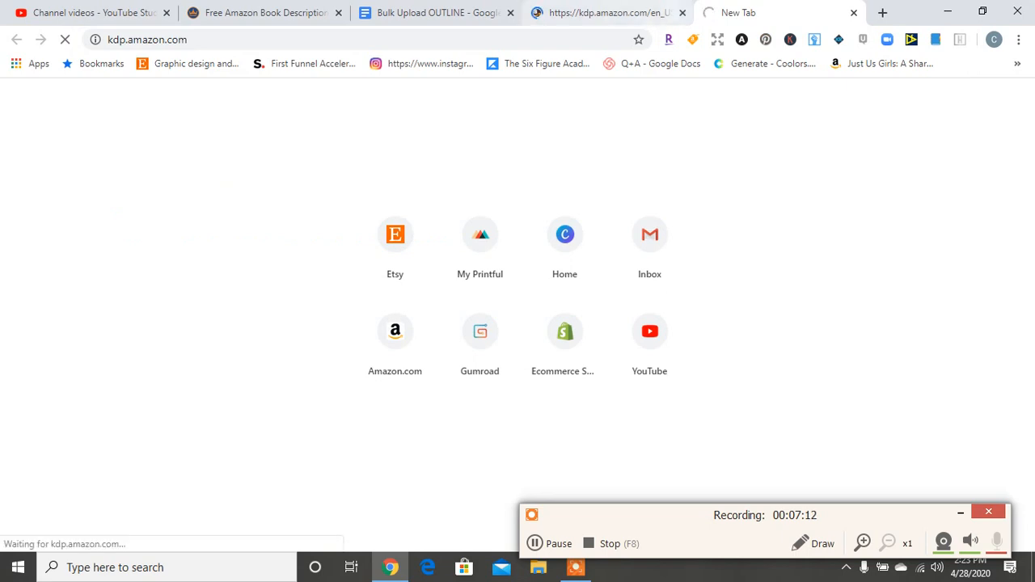
left_click(882, 12)
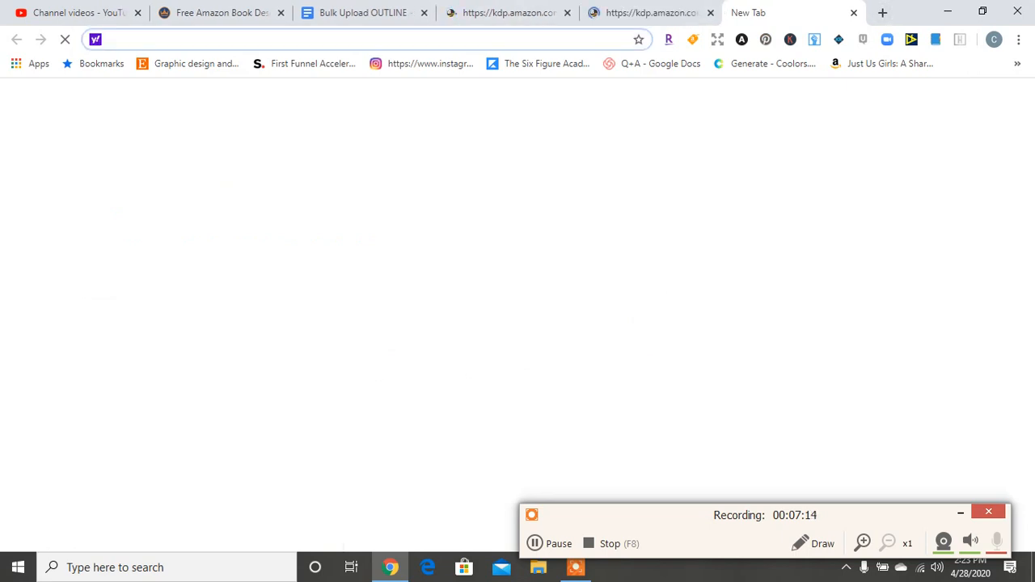
type("kdp")
key("Return")
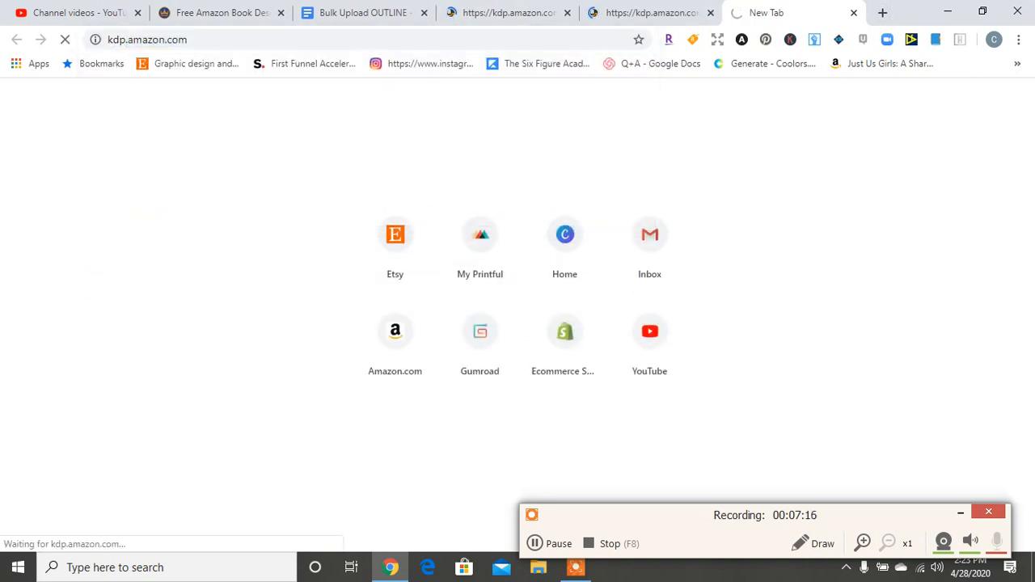
left_click(882, 12)
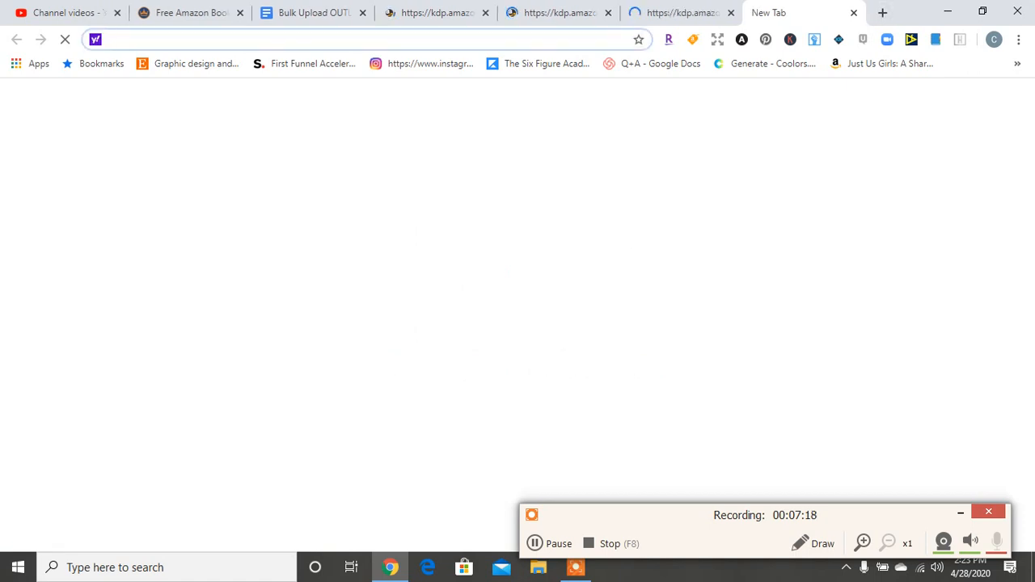
type("kd")
key("Return")
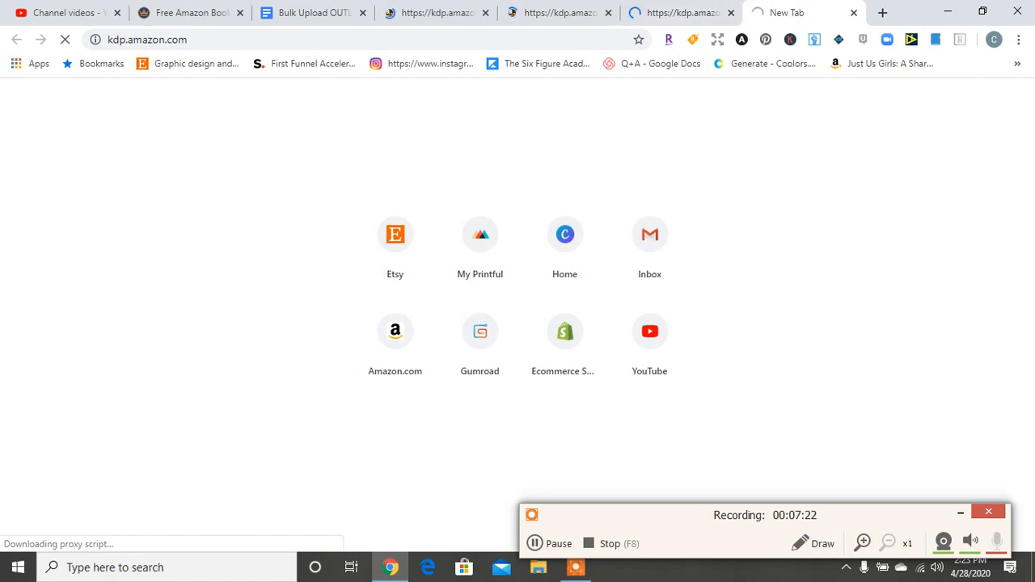
left_click(882, 12)
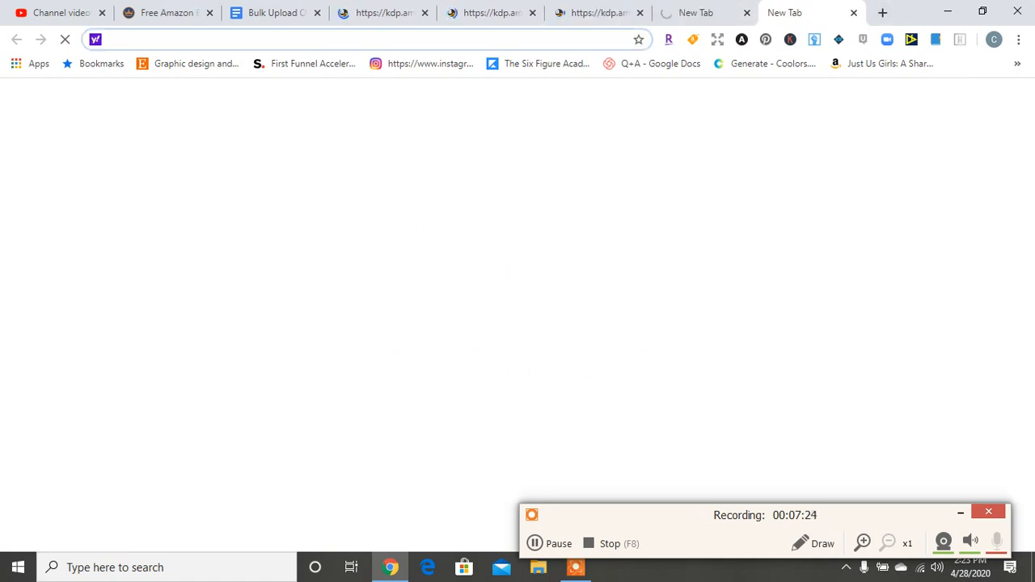
type("kdp")
key("Return")
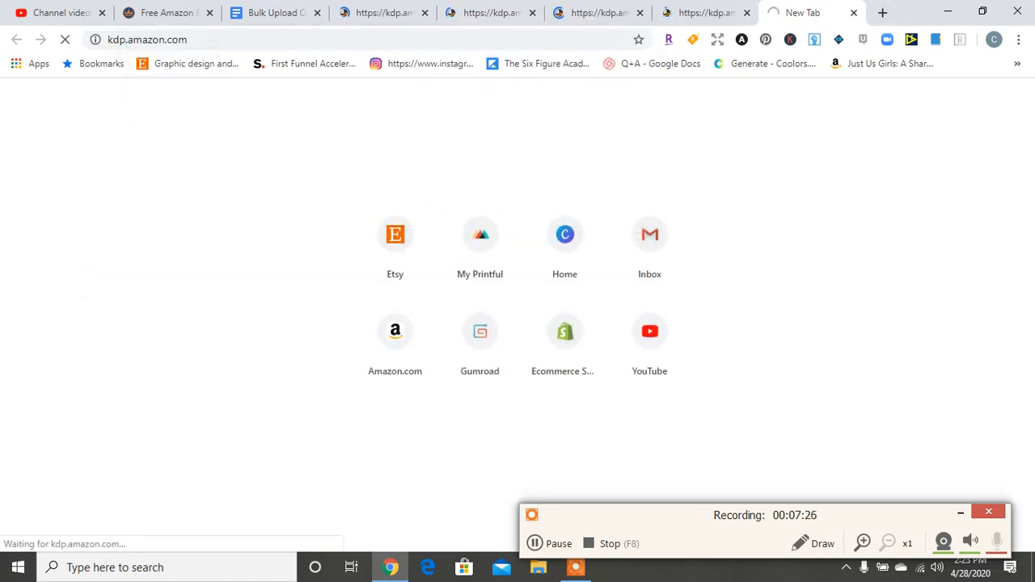
Check the new paperback's details page and review the title and description sections of the outline document.
left_click(383, 13)
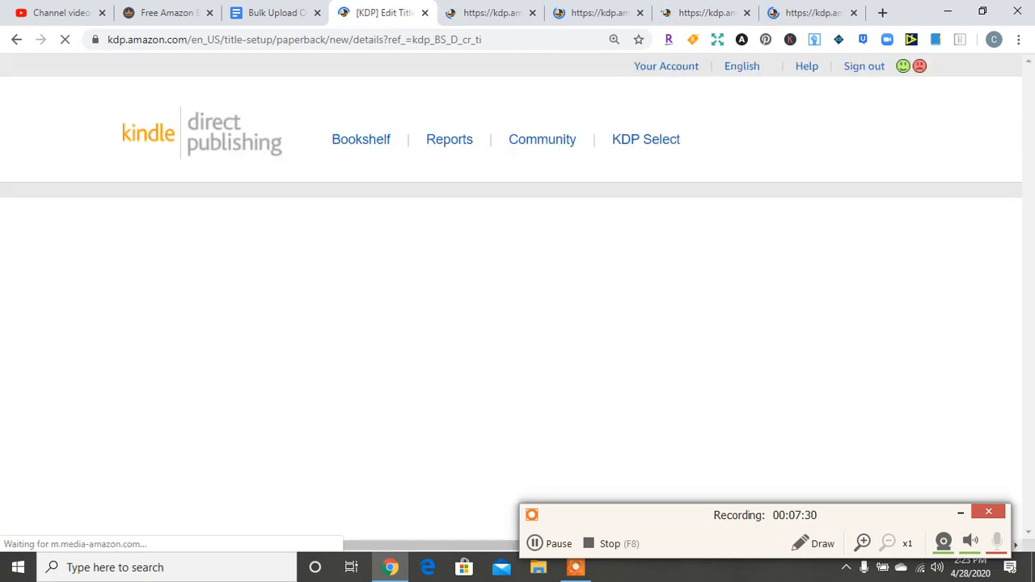
left_click(277, 13)
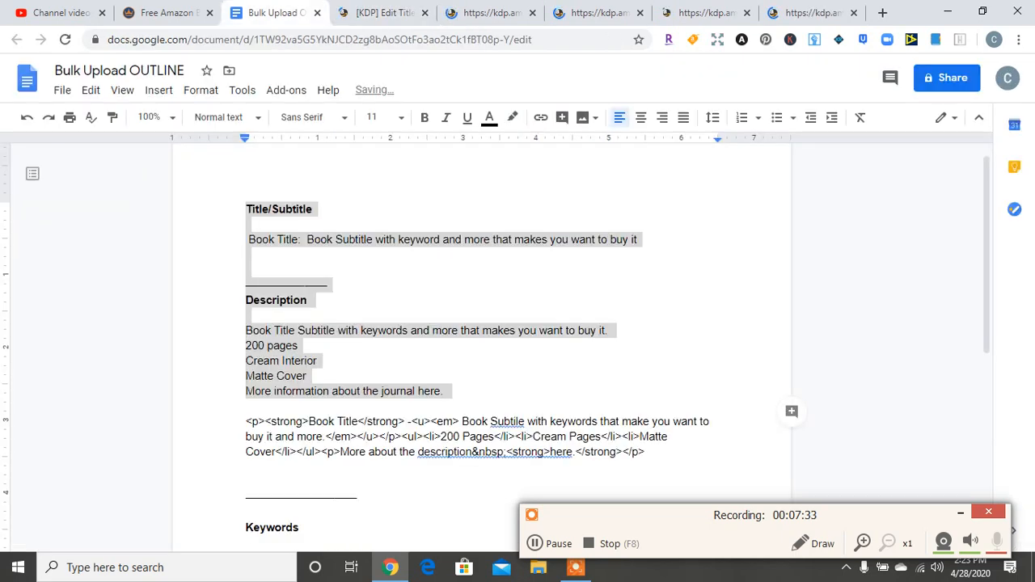
left_click_drag(246, 406, 246, 270)
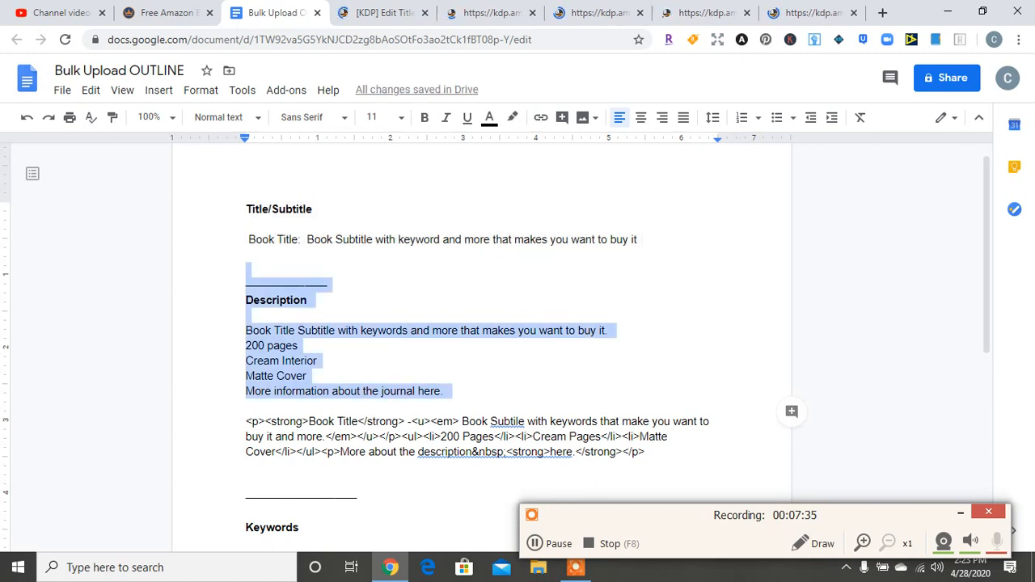
left_click(547, 329)
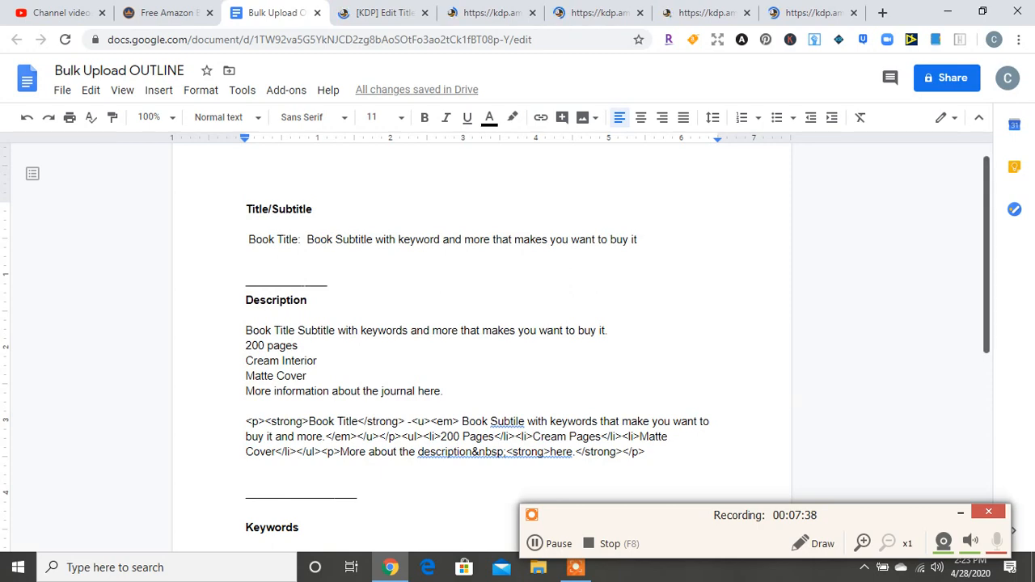
scroll(547, 329, "down", 2)
scroll(547, 329, "up", 2)
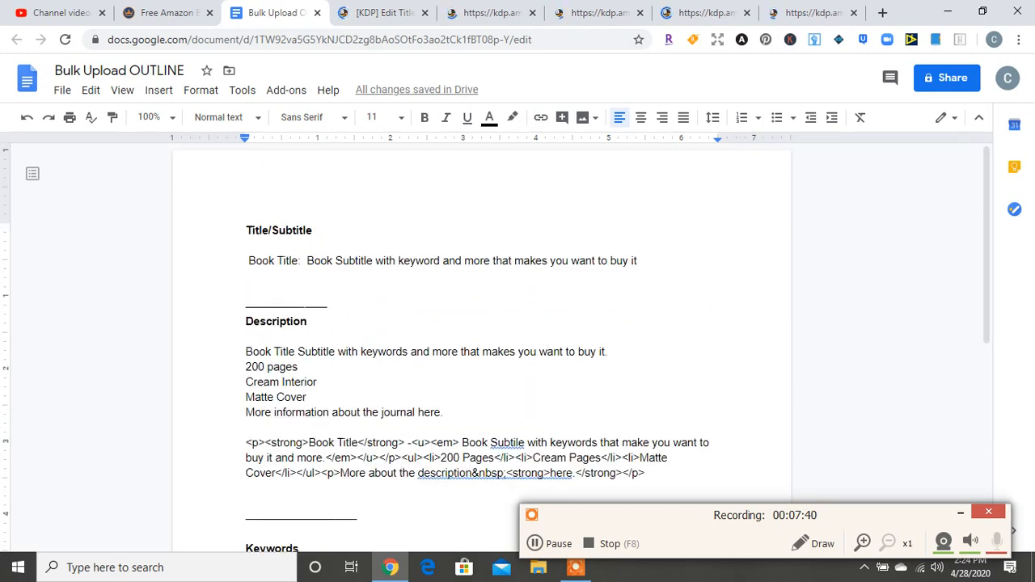
key("ctrl+Tab")
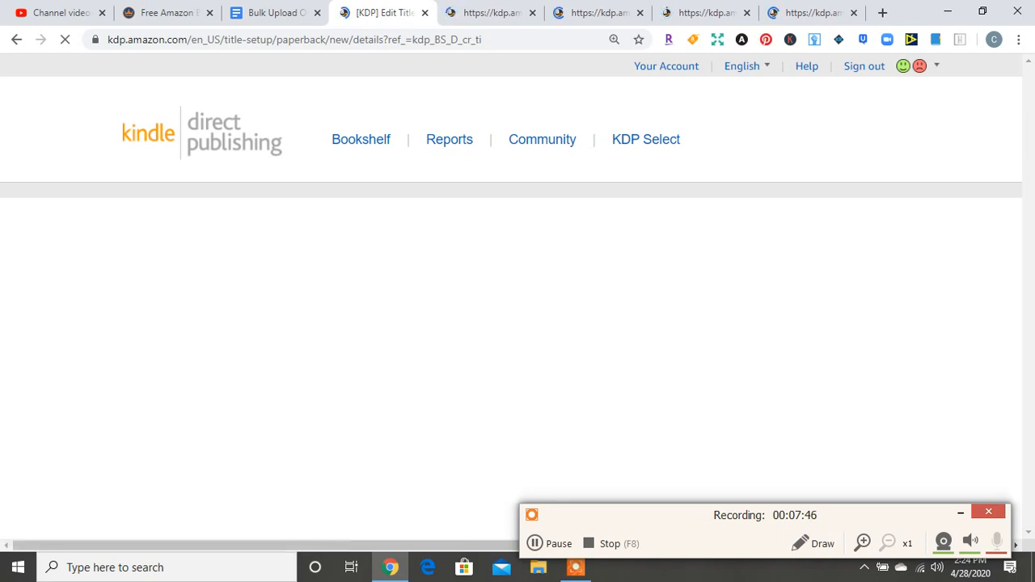
Below the outline document's keywords, write "The night before I would make a list of 25 titles, and then the next morning I would create 25 covers.".
left_click(275, 13)
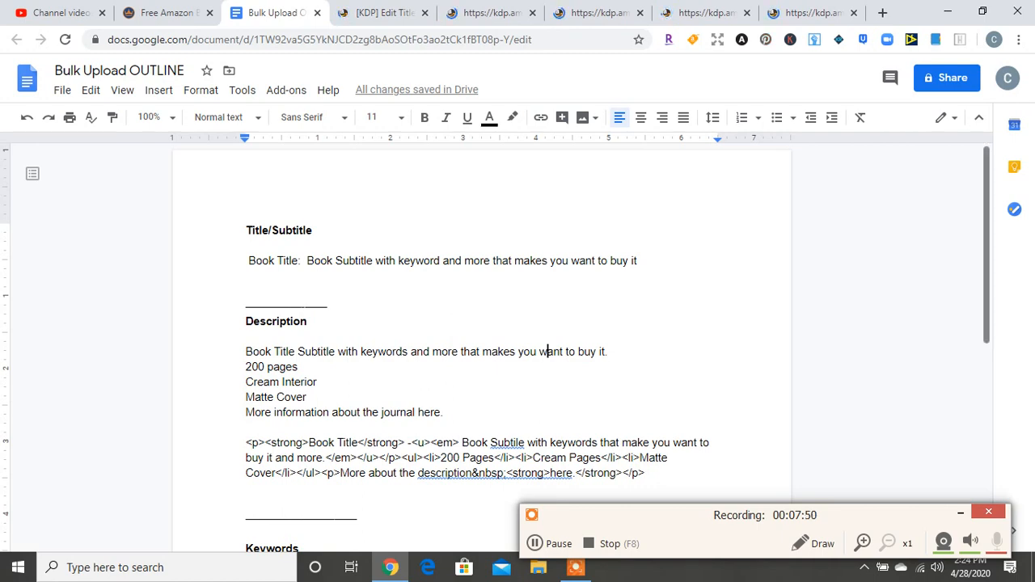
scroll(547, 351, "down", 4)
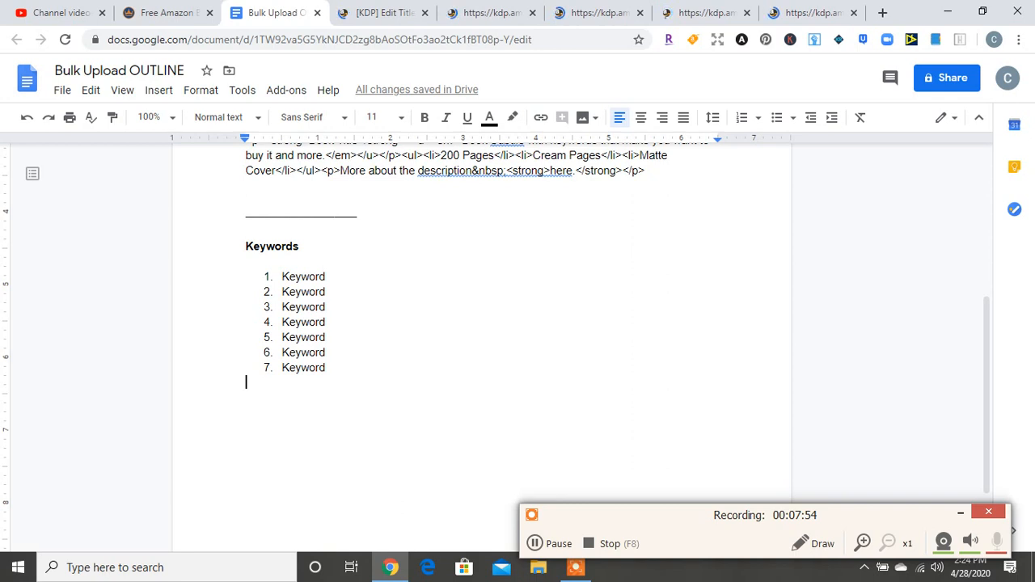
key("Return")
type("THe")
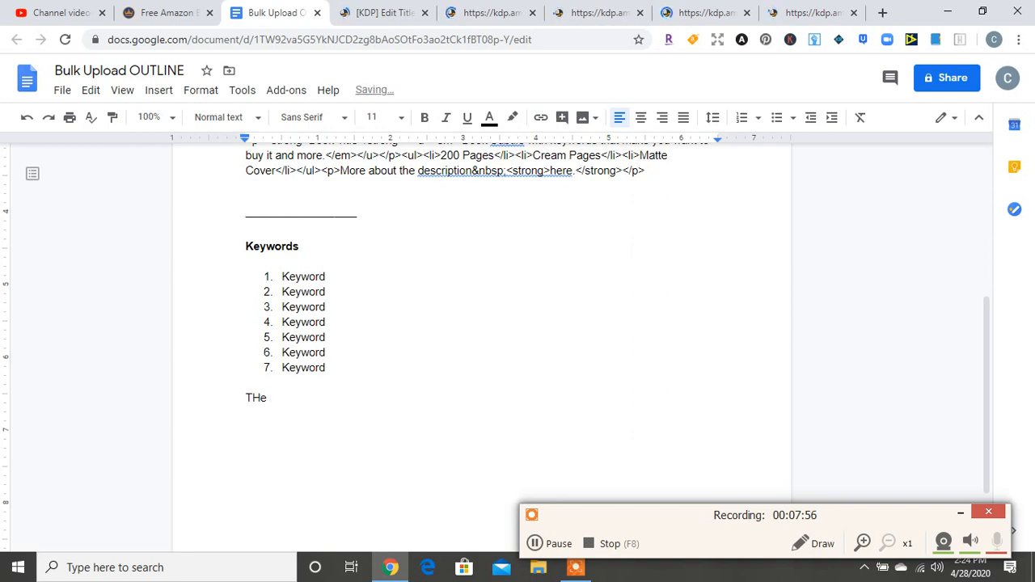
key("BackSpace")
key("BackSpace")
type("he ne")
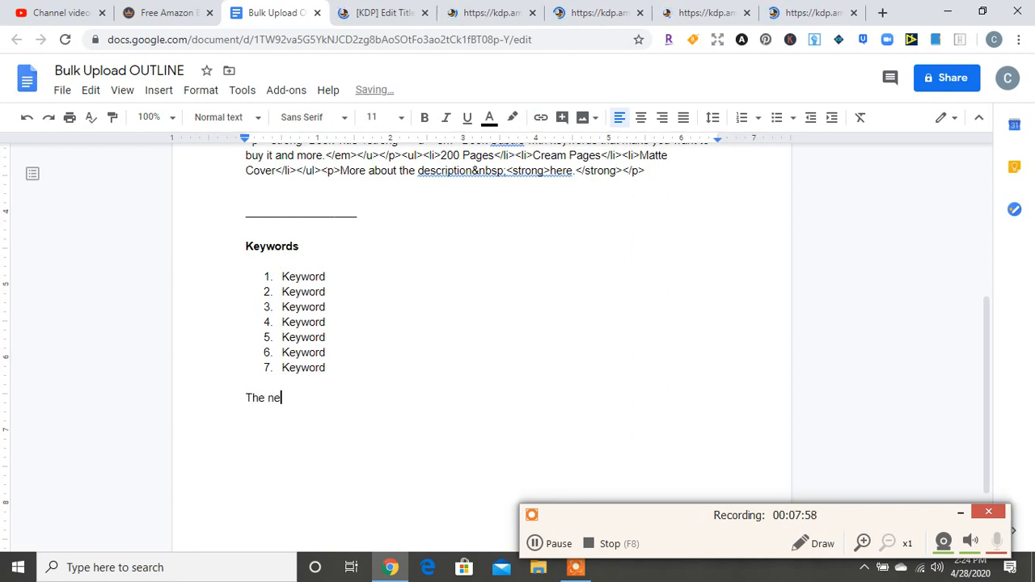
type("w")
key("BackSpace")
key("BackSpace")
type("ight b")
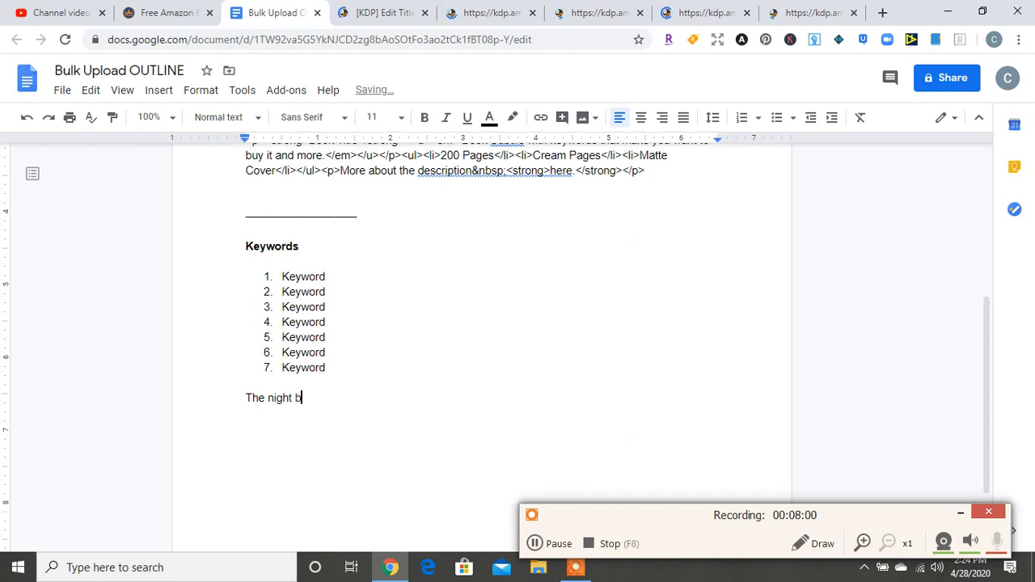
type("efore I")
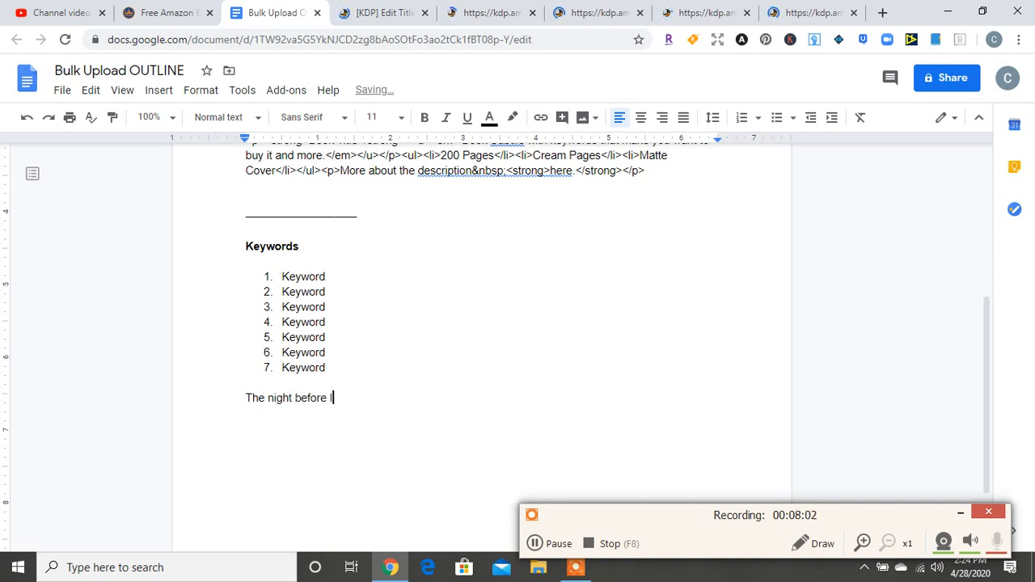
type(" would make a ")
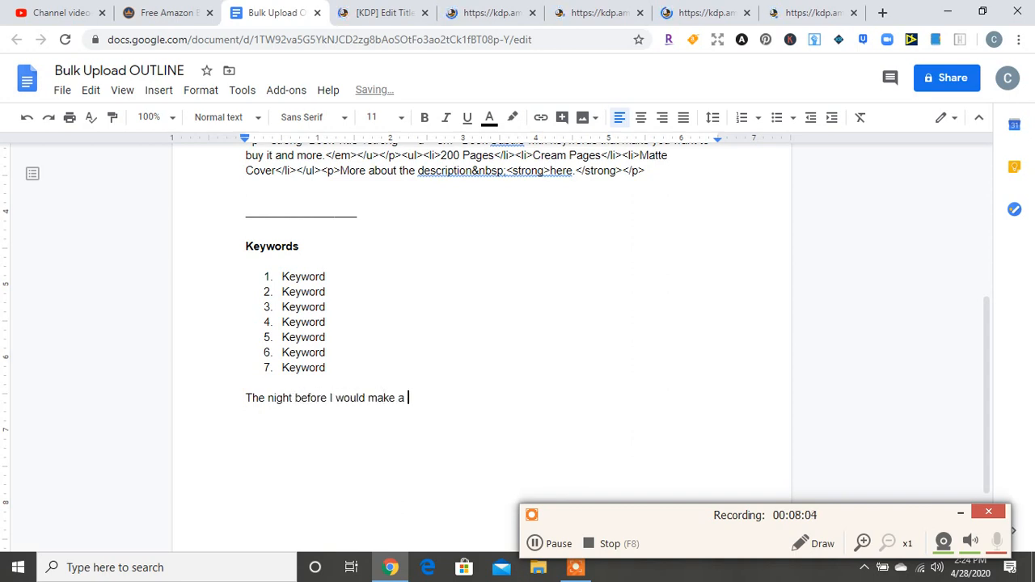
type("list of ")
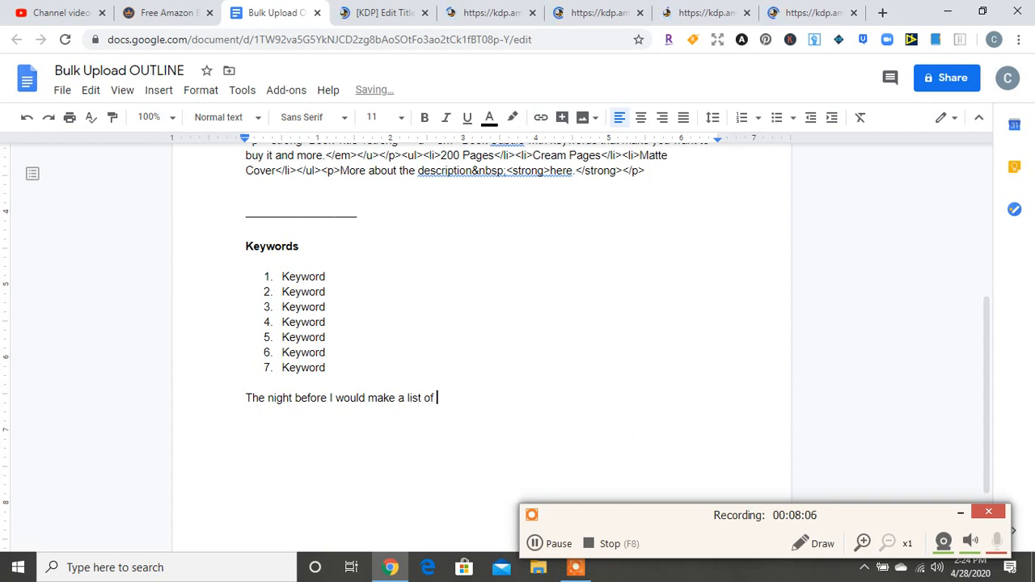
type("25 titles, and th")
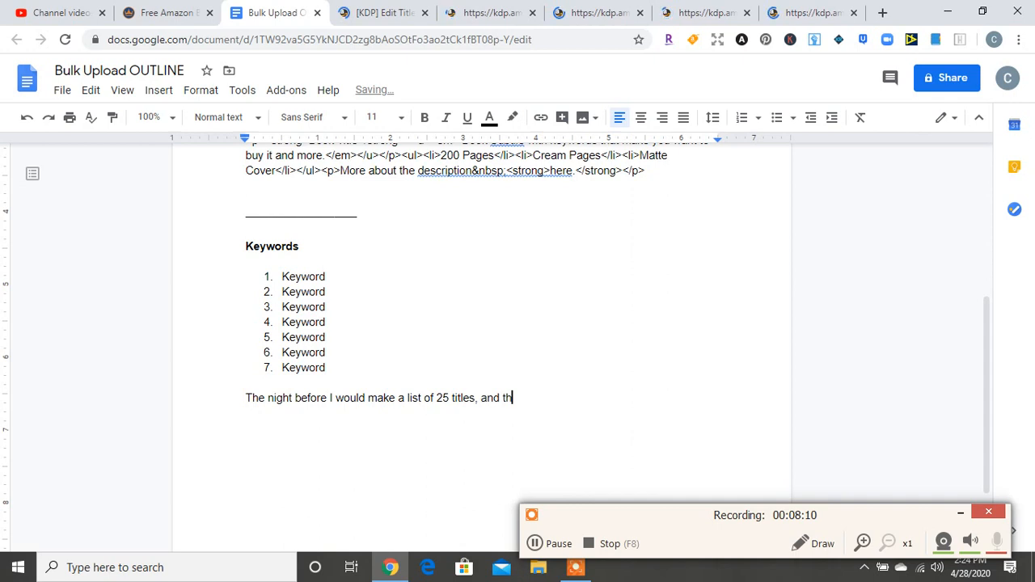
type("en the next morning I w")
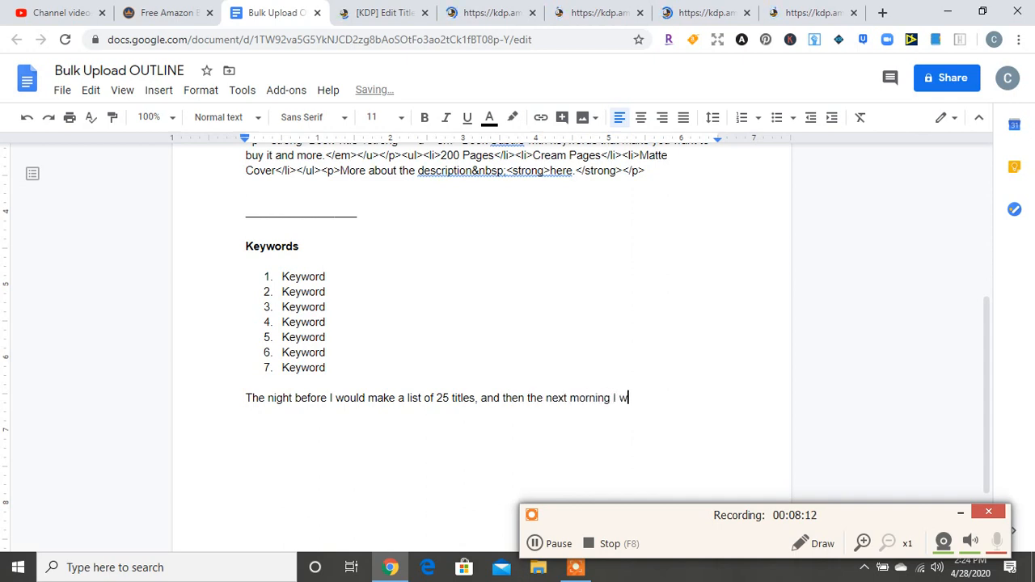
type("ould create ")
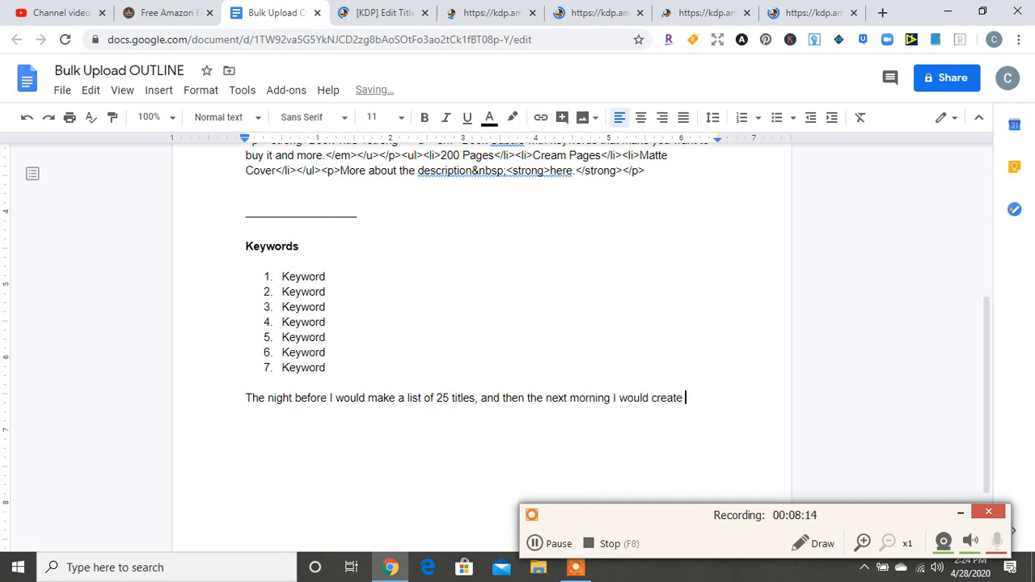
type("25 cover")
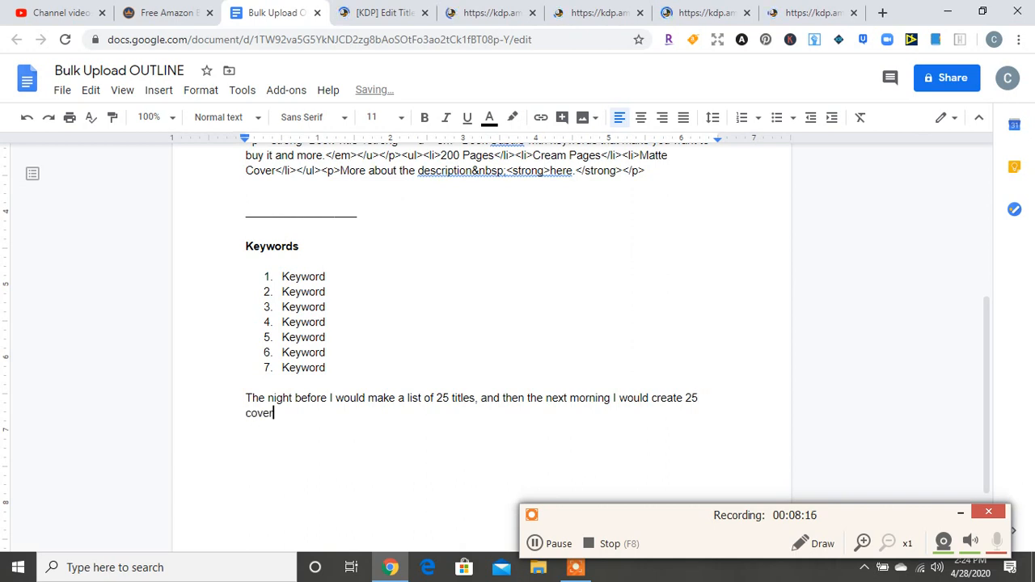
type("s.")
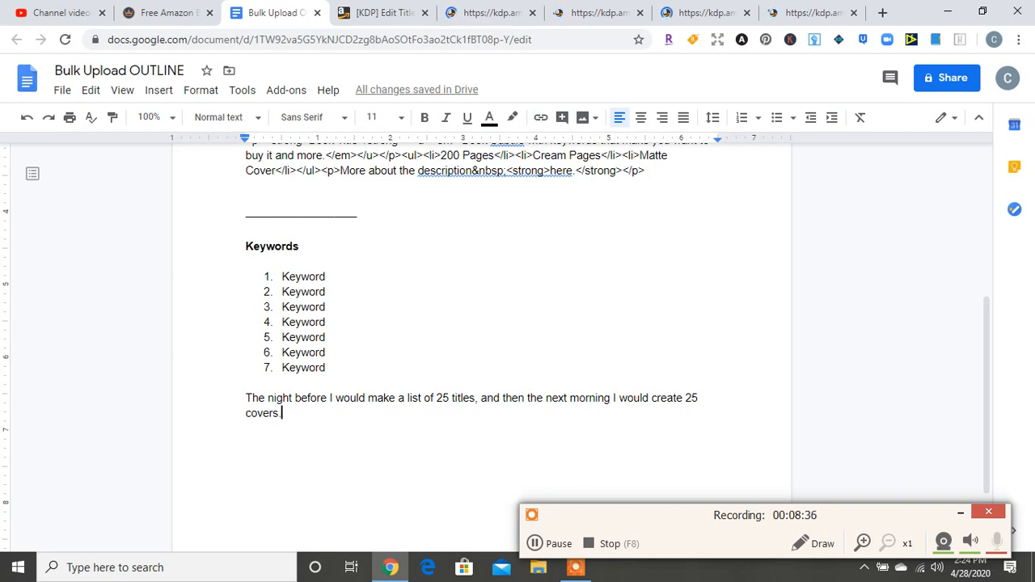
Add the line "Make sure you are using the same interior." directly below the note about the 25 covers.
key("Return")
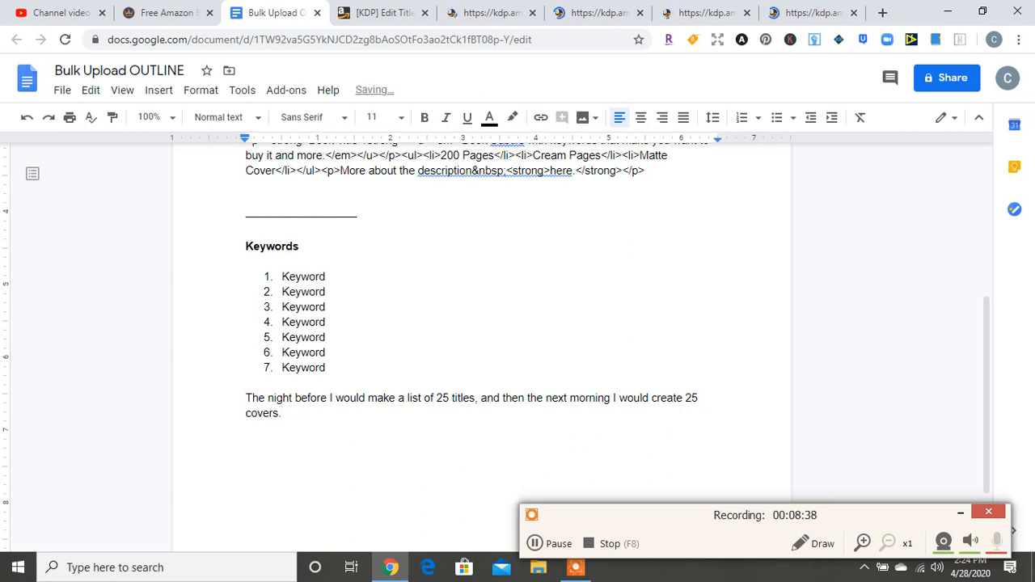
type("Make ")
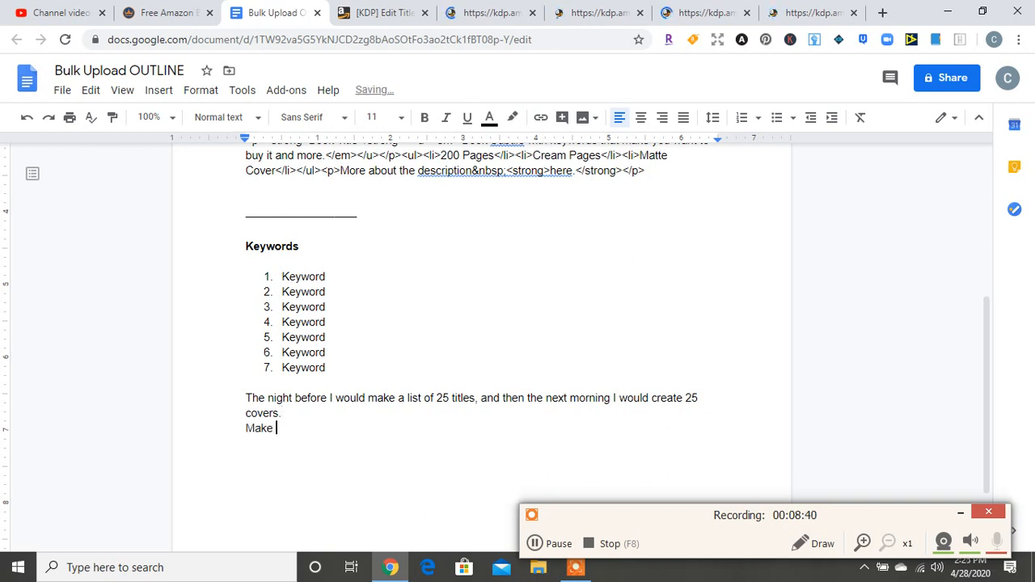
type("sure you a")
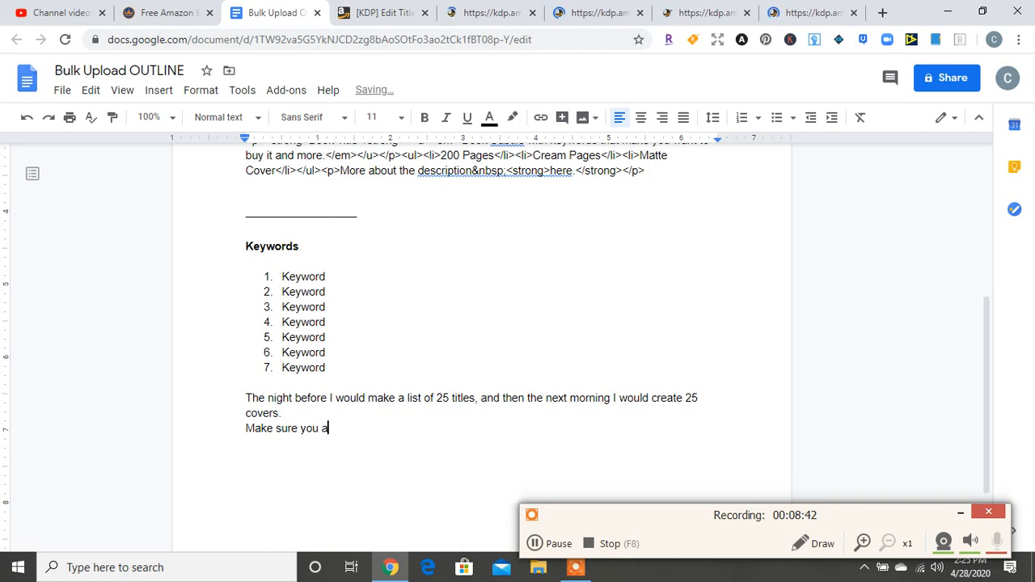
type("re using the s")
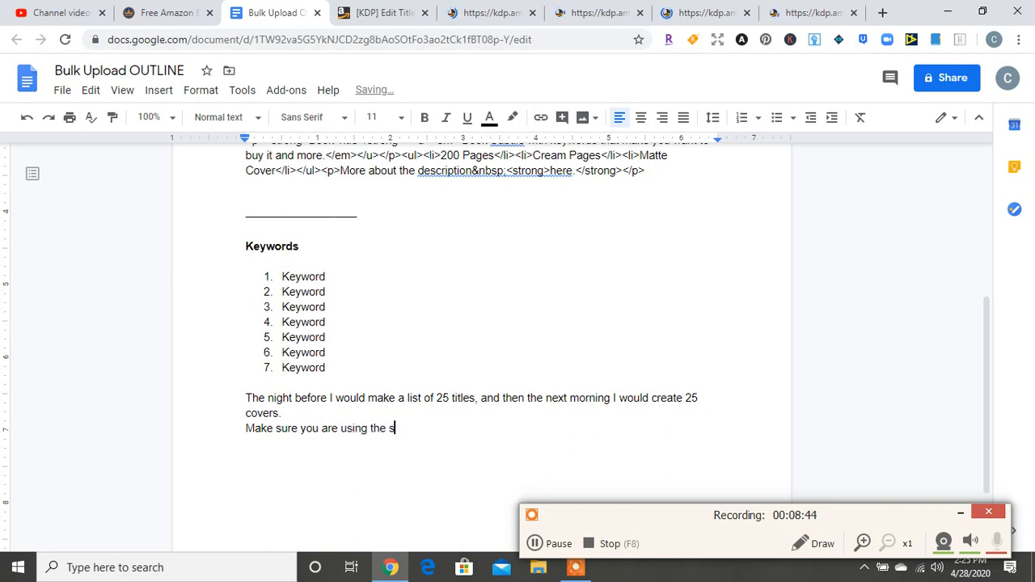
type("ame interior.")
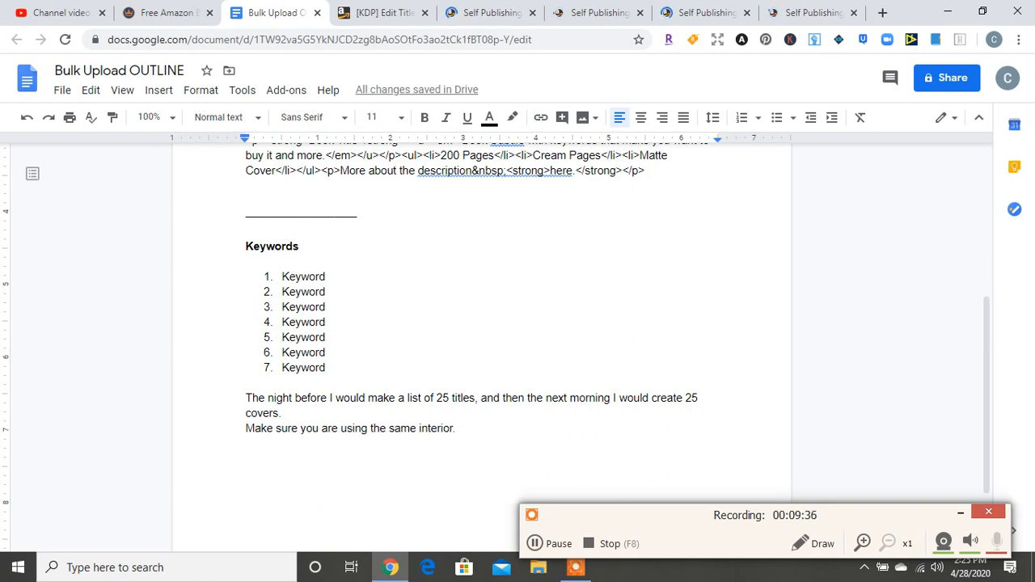
Leave a blank line and add the example cover file name "00 - New Niche Journal 6x9 Blue".
key("Return")
key("Return")
type("00 - ")
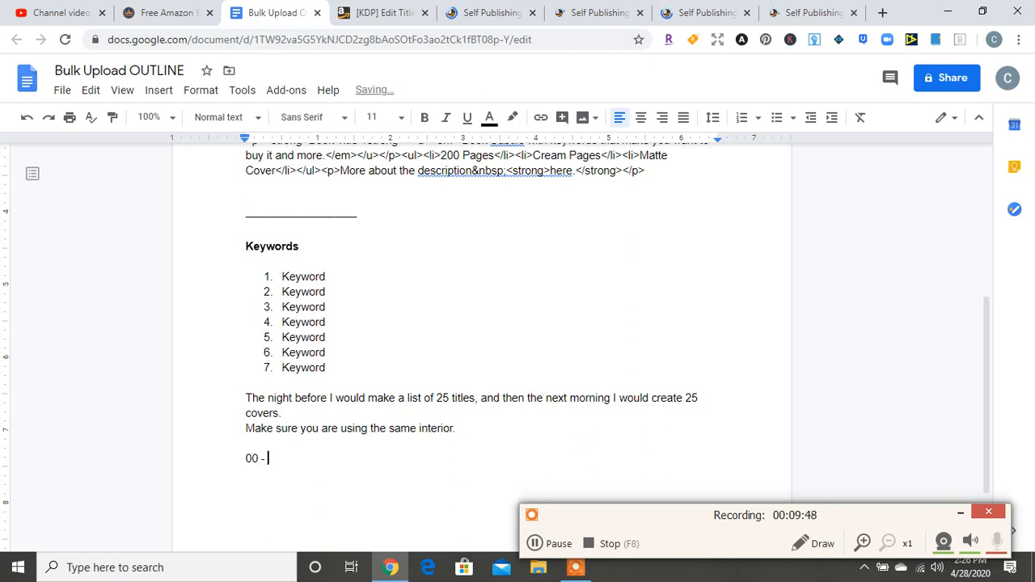
type("New Niche J")
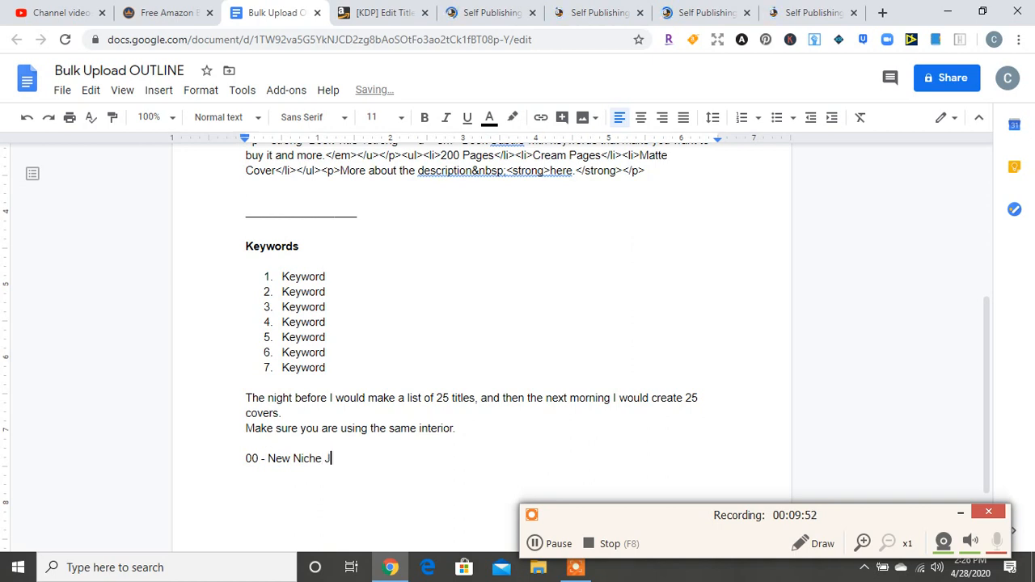
type("ournal 6x9")
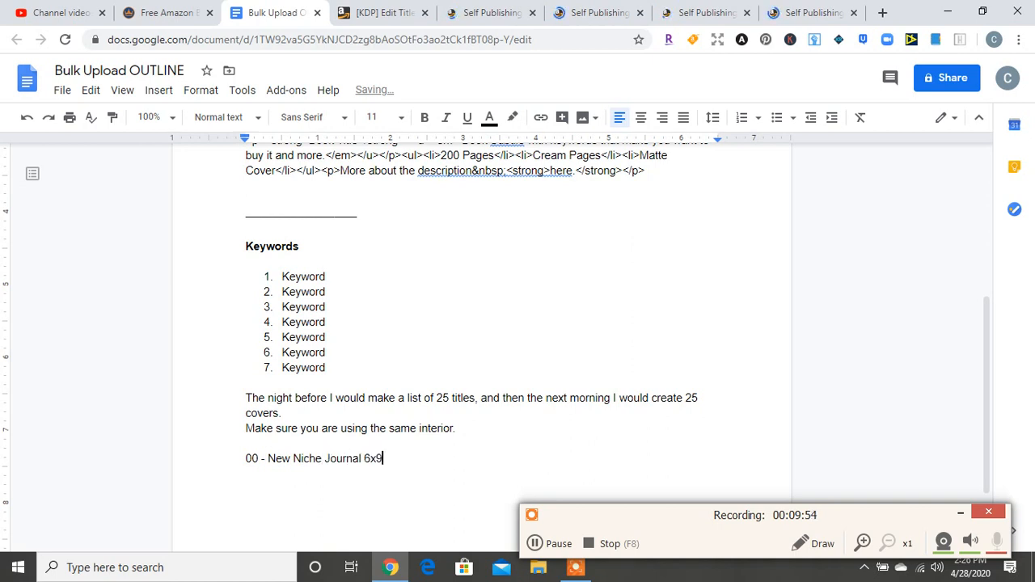
type(" Blue")
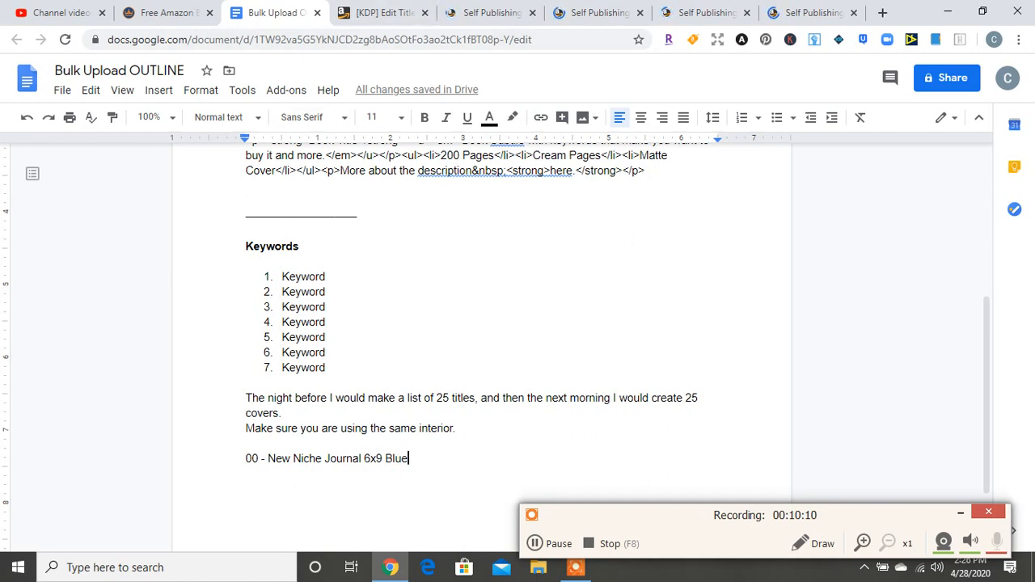
Add the example interior file name "6x9- New Niche Prompts" on the line below the cover file name.
key("Return")
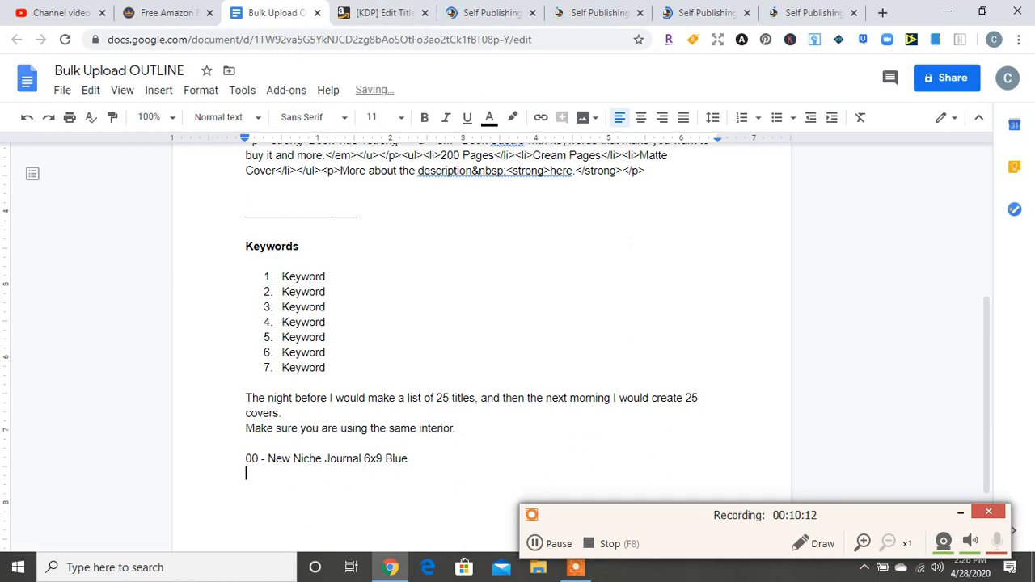
type("6x9- ")
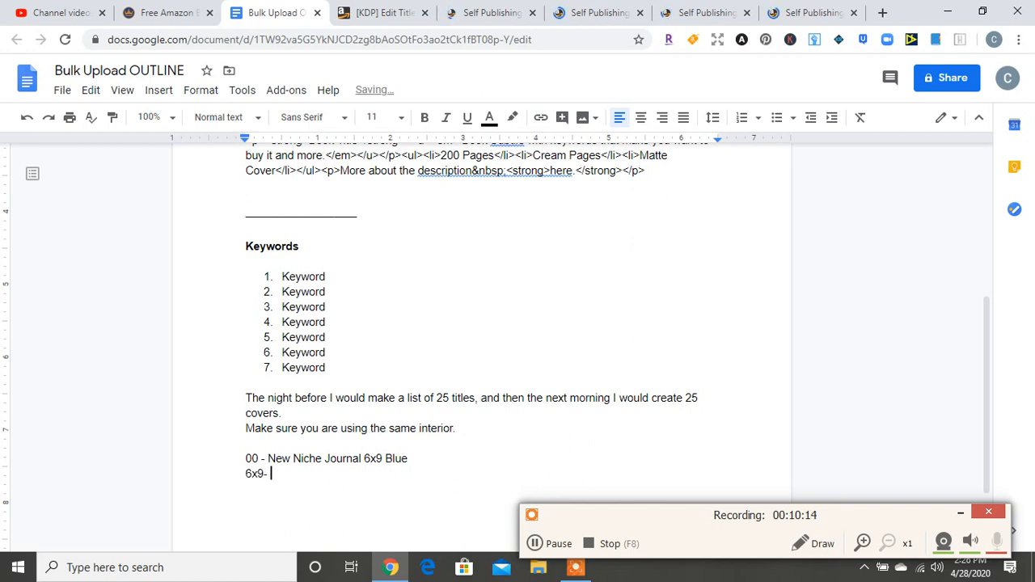
type("New Niche ")
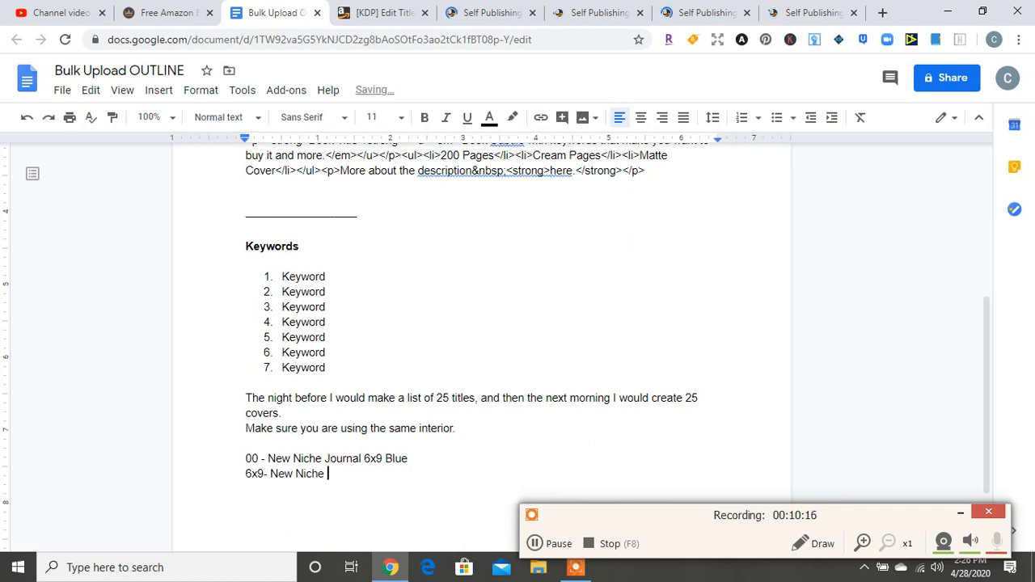
type("Promp")
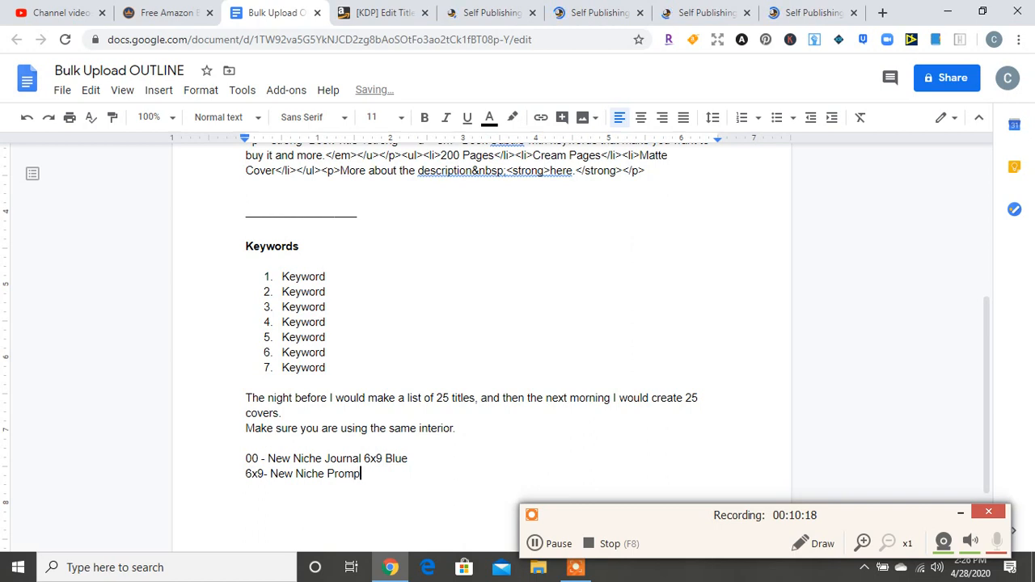
type("ts")
key("Return")
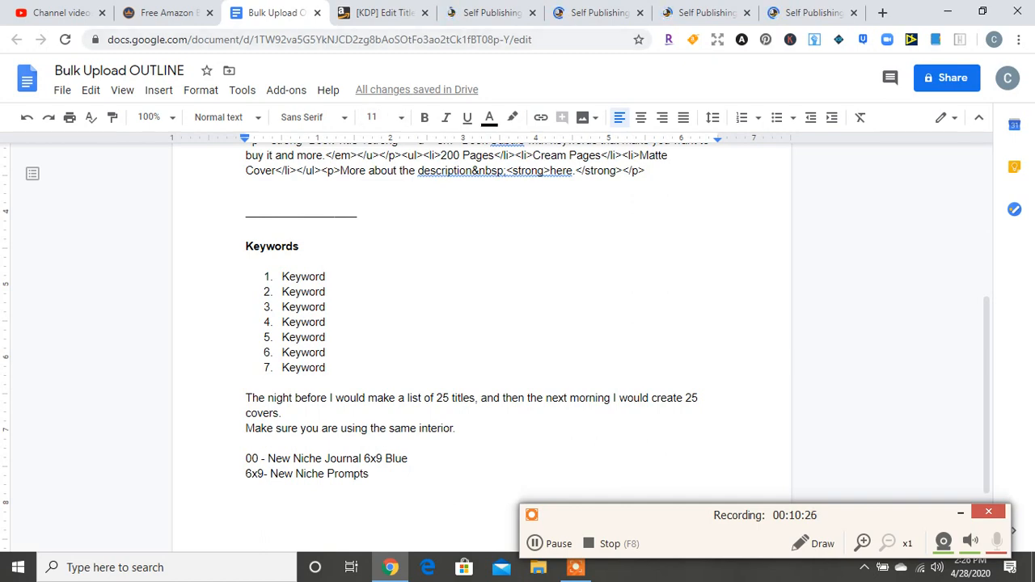
Copy the "Book Title:" text from the outline document into the Book Title field of the KDP paperback details page.
scroll(495, 355, "up", 5)
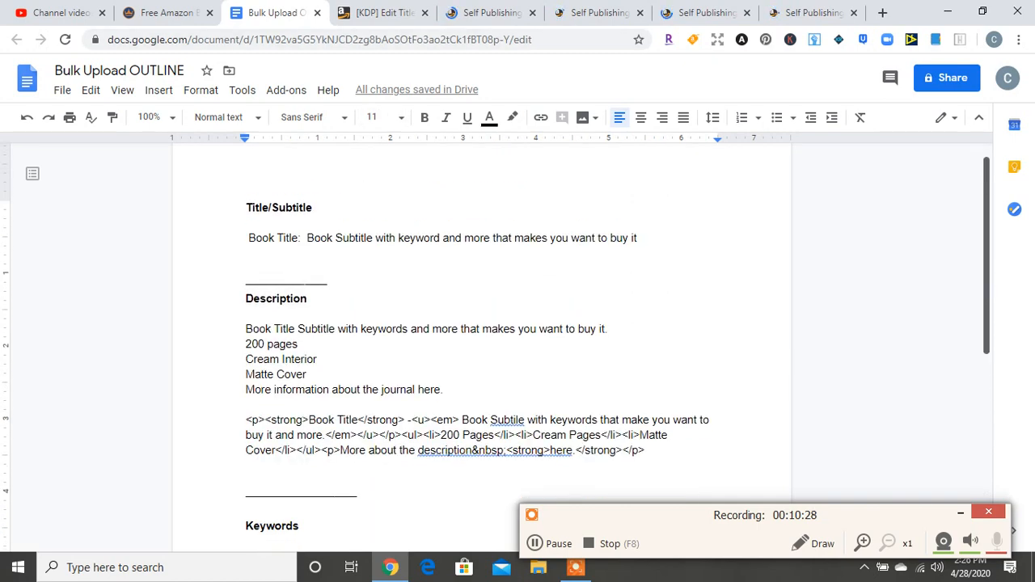
left_click(380, 13)
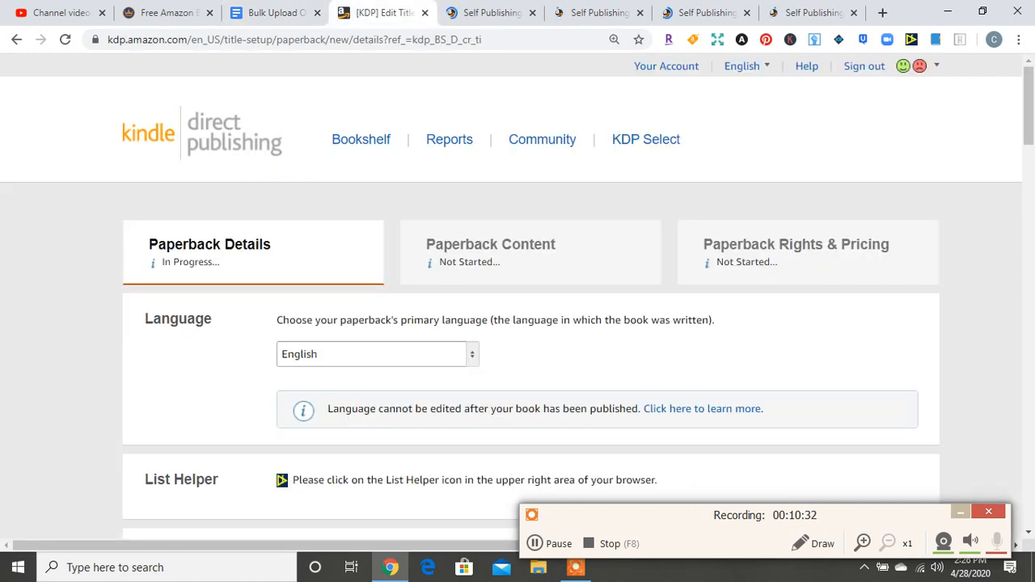
scroll(530, 323, "down", 4)
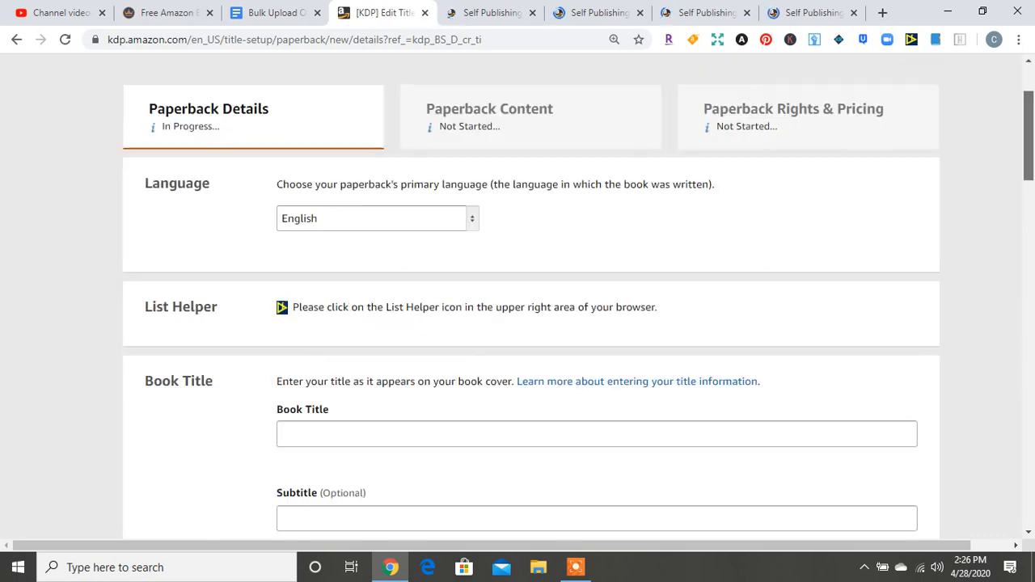
scroll(530, 324, "down", 2)
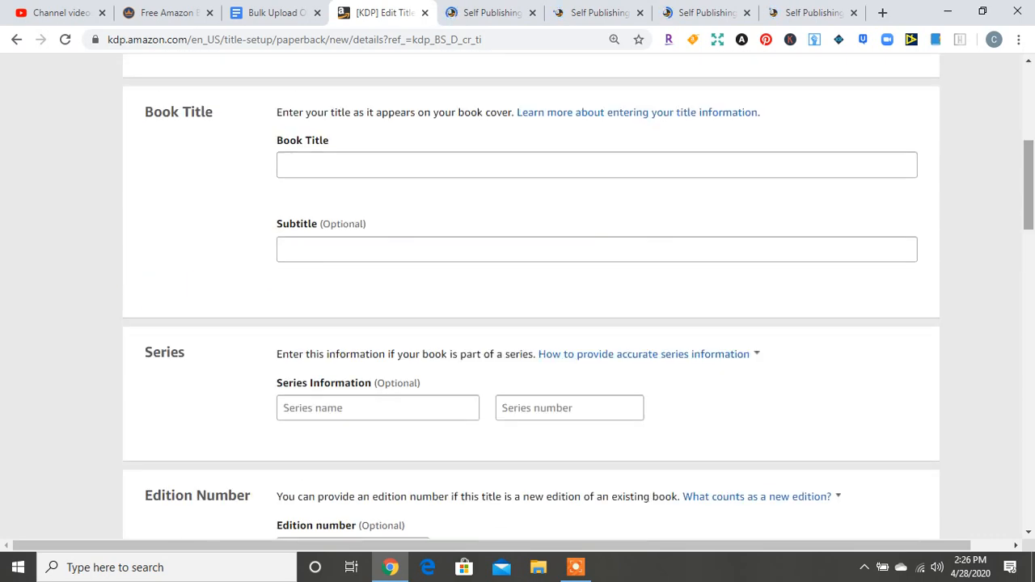
left_click_drag(1029, 184, 1028, 189)
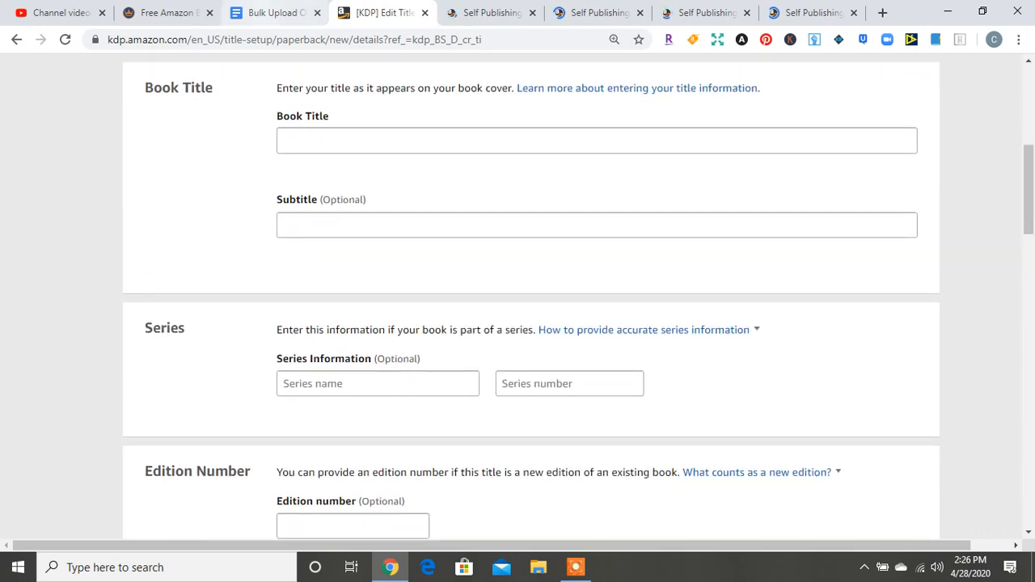
left_click(274, 13)
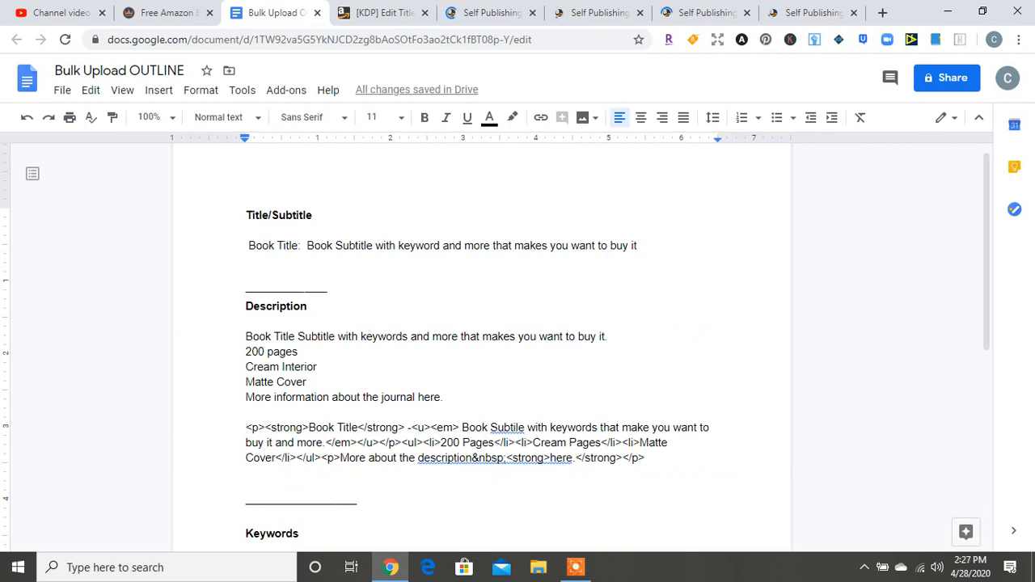
left_click_drag(304, 245, 248, 245)
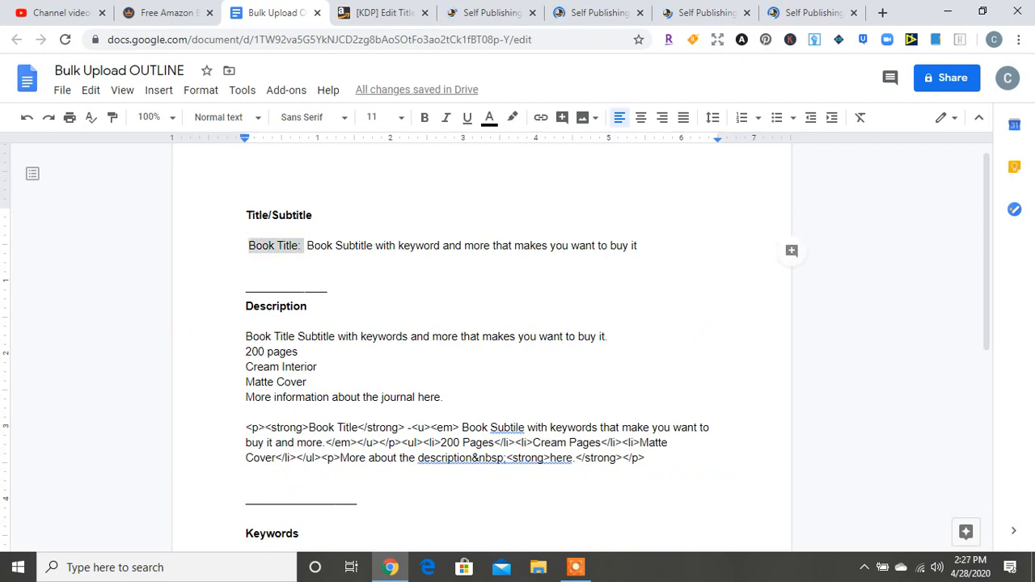
right_click(258, 245)
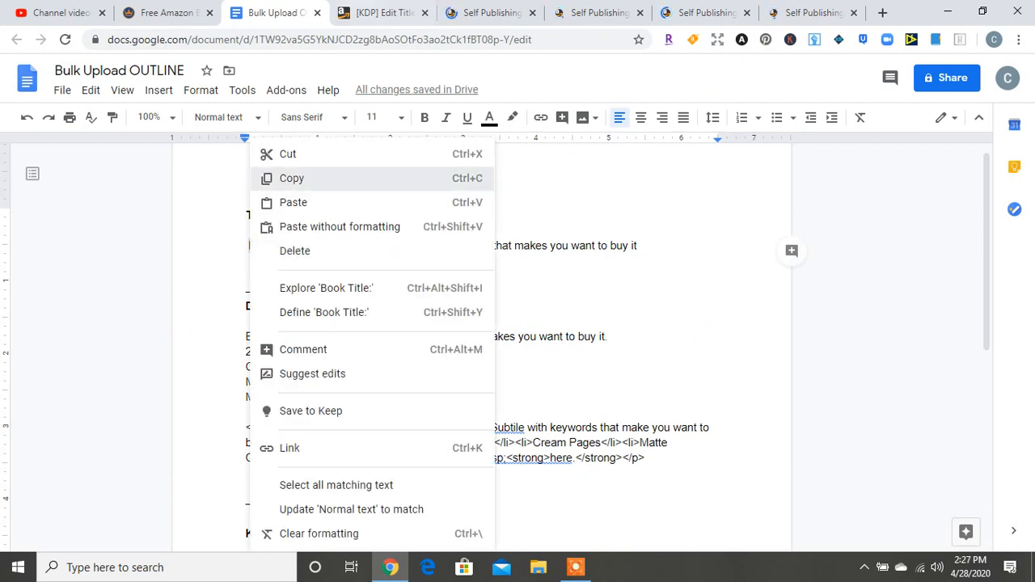
left_click(288, 176)
left_click(384, 13)
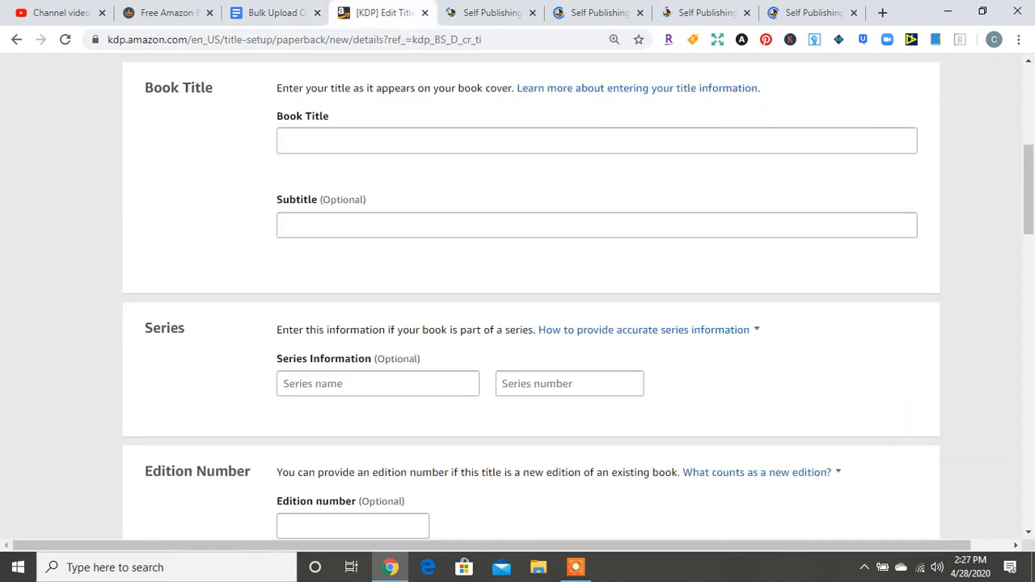
right_click(334, 145)
left_click(368, 265)
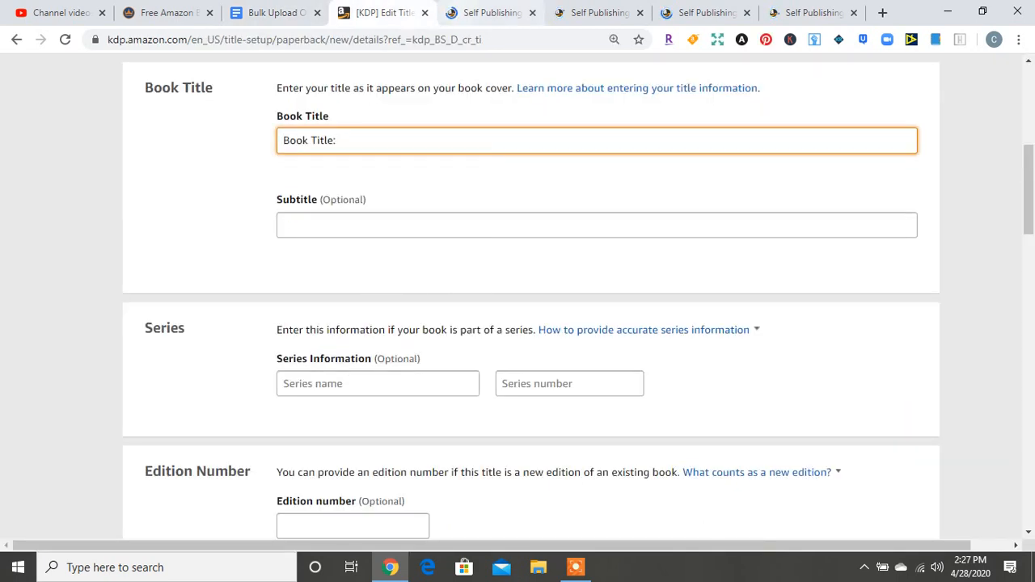
left_click(490, 13)
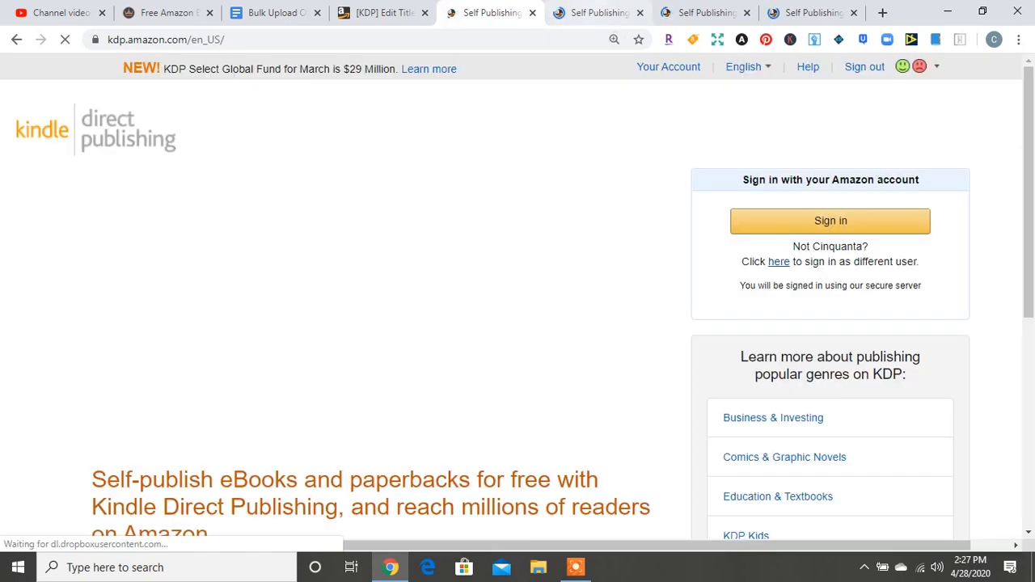
key("ctrl+Tab")
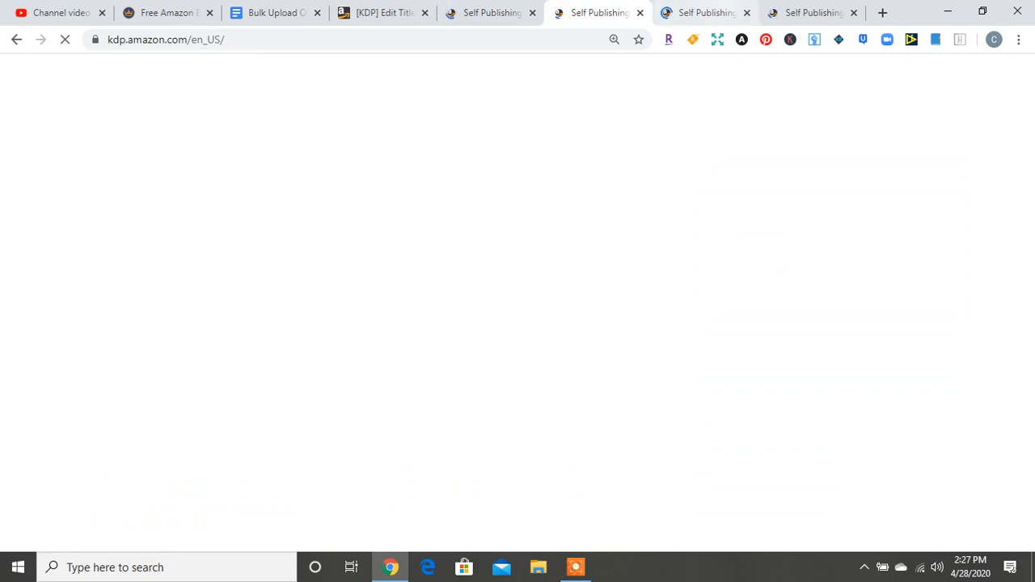
key("ctrl+Tab")
key("ctrl+Tab")
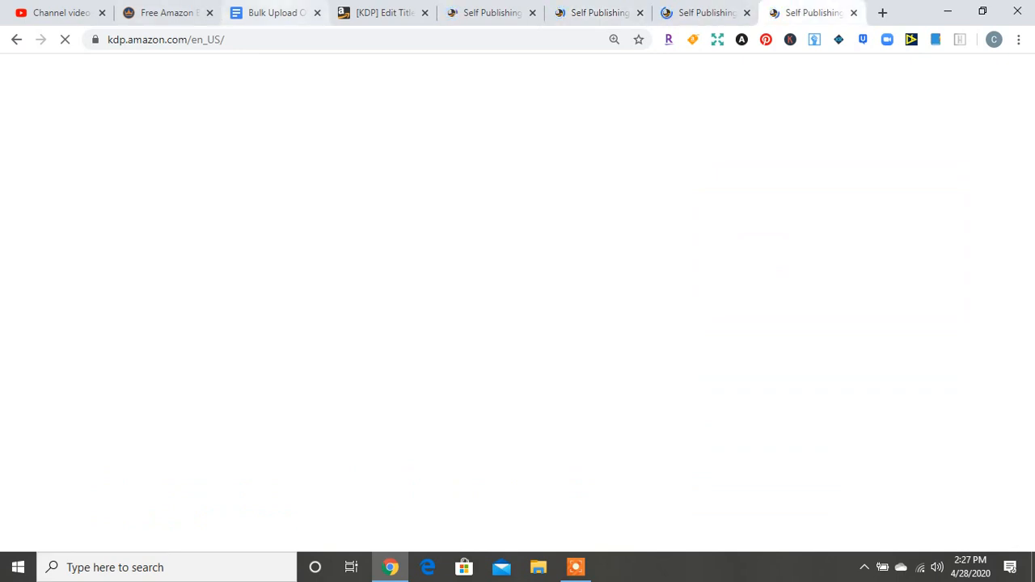
Copy "Book Subtitle with keyword and more that makes you want to buy it" from the outline into the KDP Subtitle field.
key("ctrl+3")
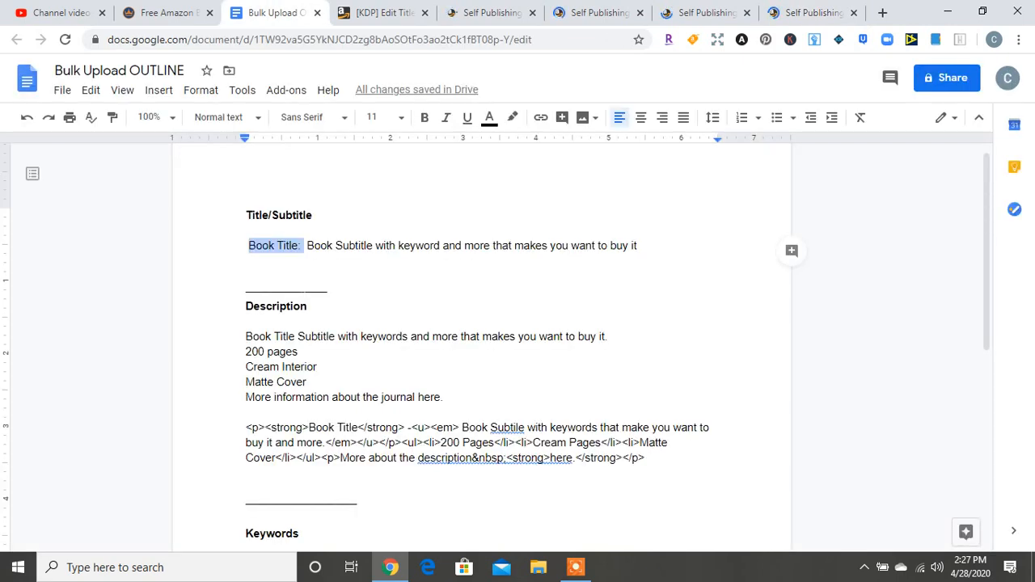
left_click_drag(307, 245, 637, 245)
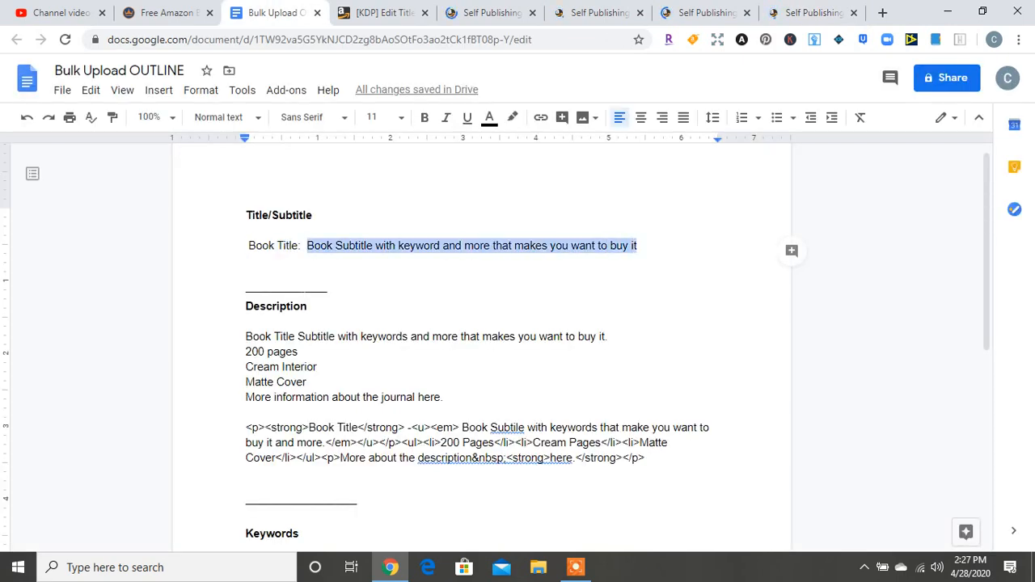
right_click(623, 245)
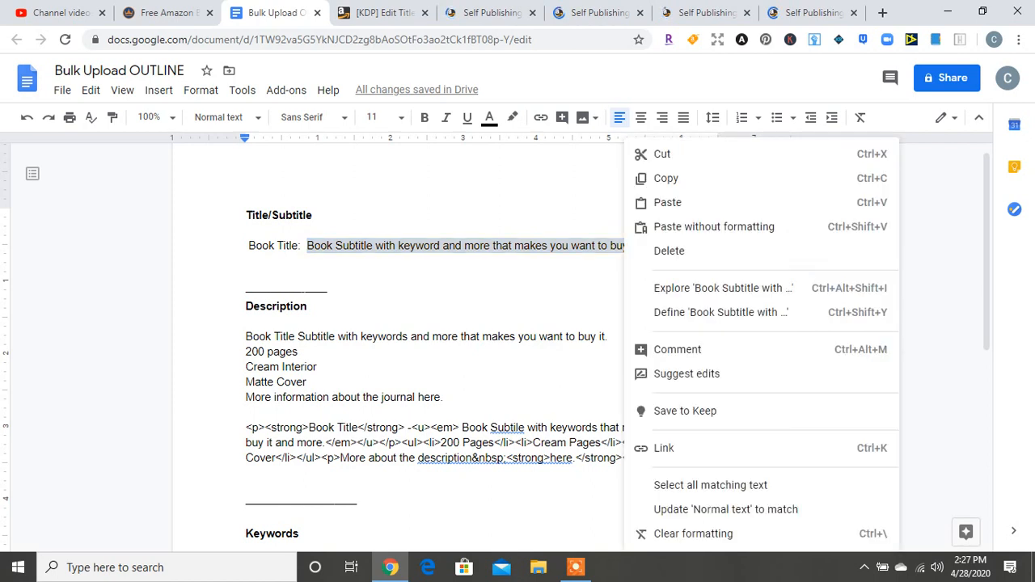
left_click(655, 178)
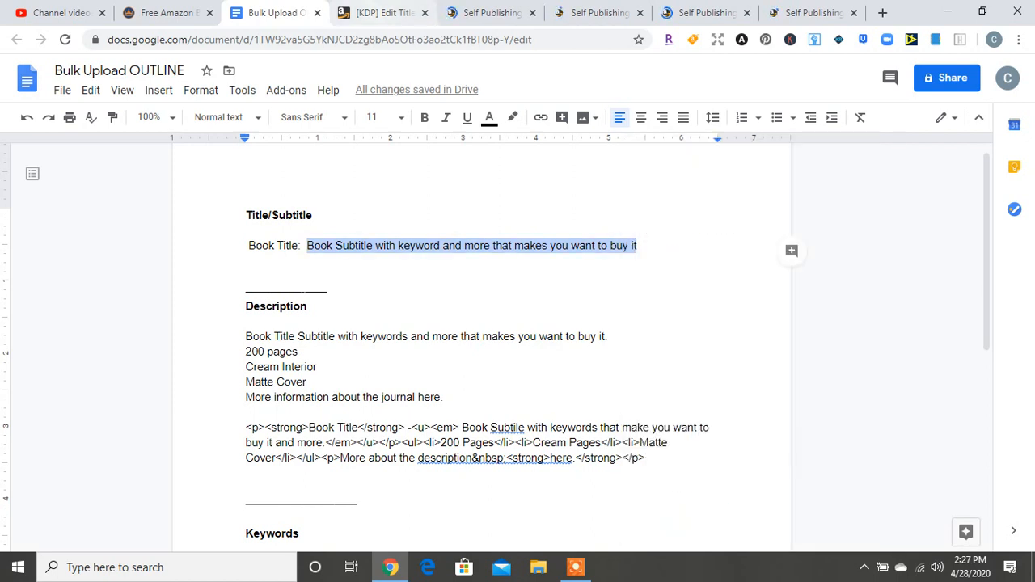
key("ctrl+4")
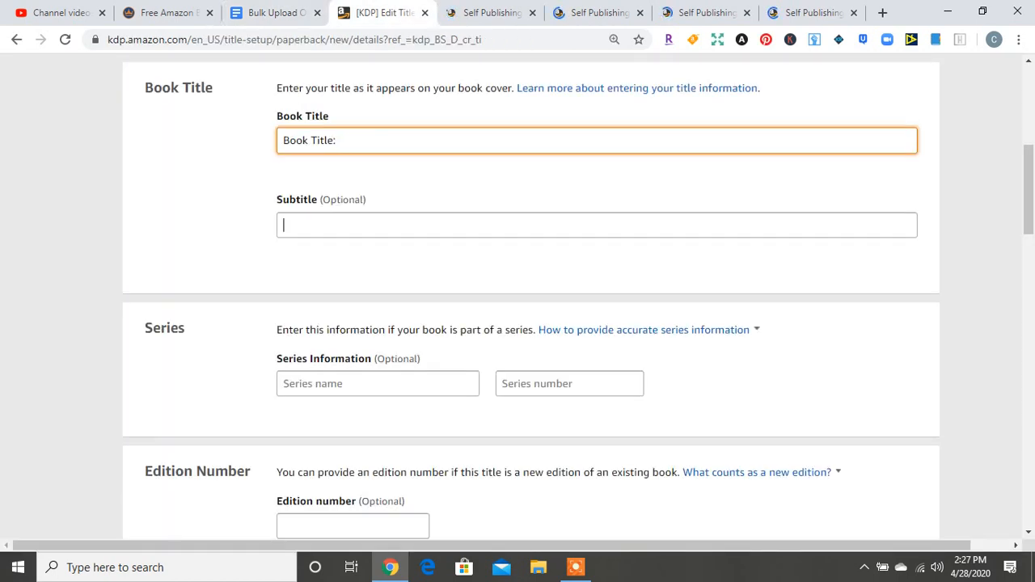
right_click(326, 229)
left_click(368, 344)
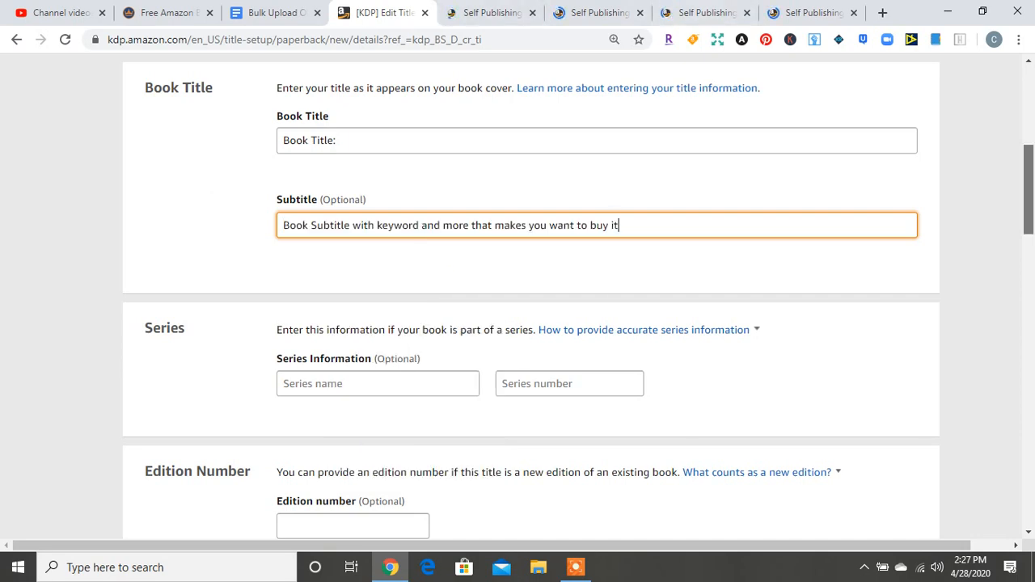
Copy the HTML-formatted description paragraph from the outline document into the Description field of the KDP paperback details.
scroll(530, 296, "down", 4)
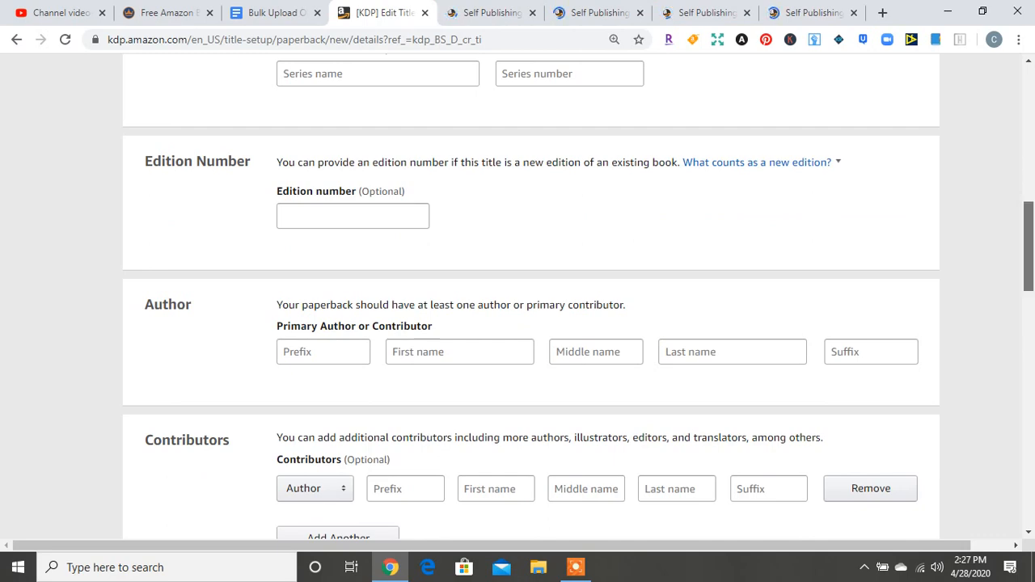
scroll(530, 297, "down", 3)
scroll(530, 297, "down", 1)
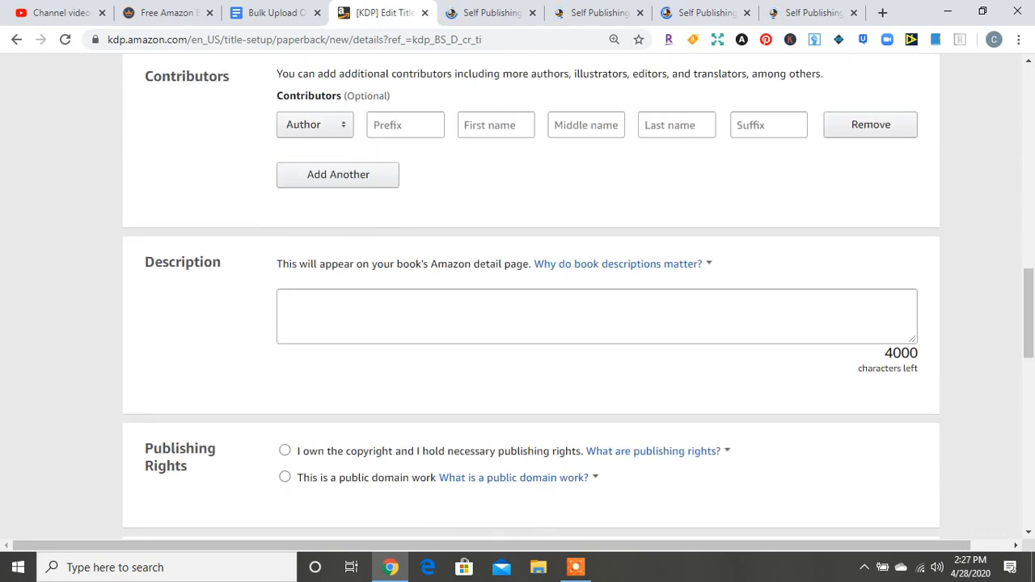
left_click(270, 12)
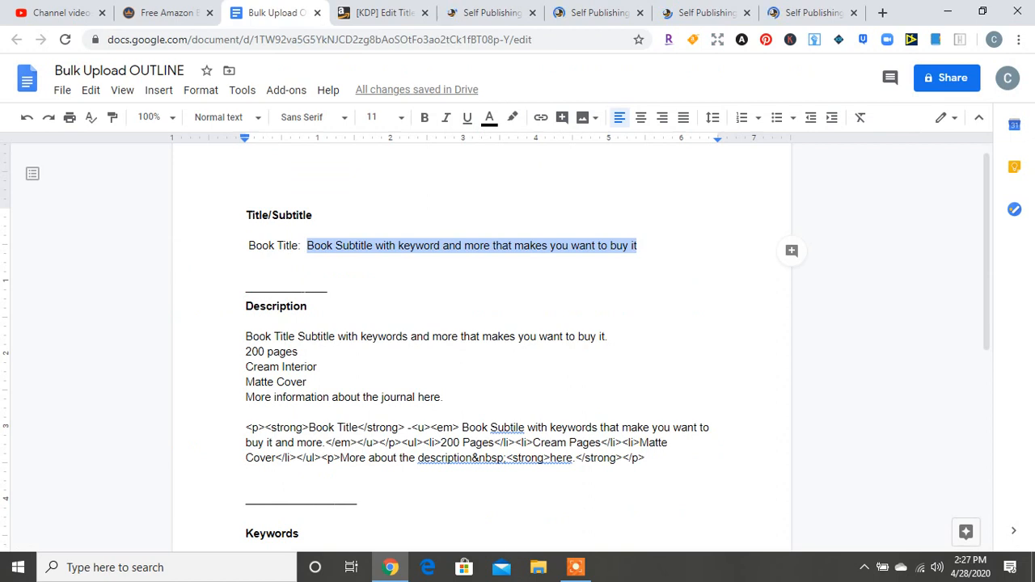
left_click_drag(645, 458, 245, 427)
right_click(246, 426)
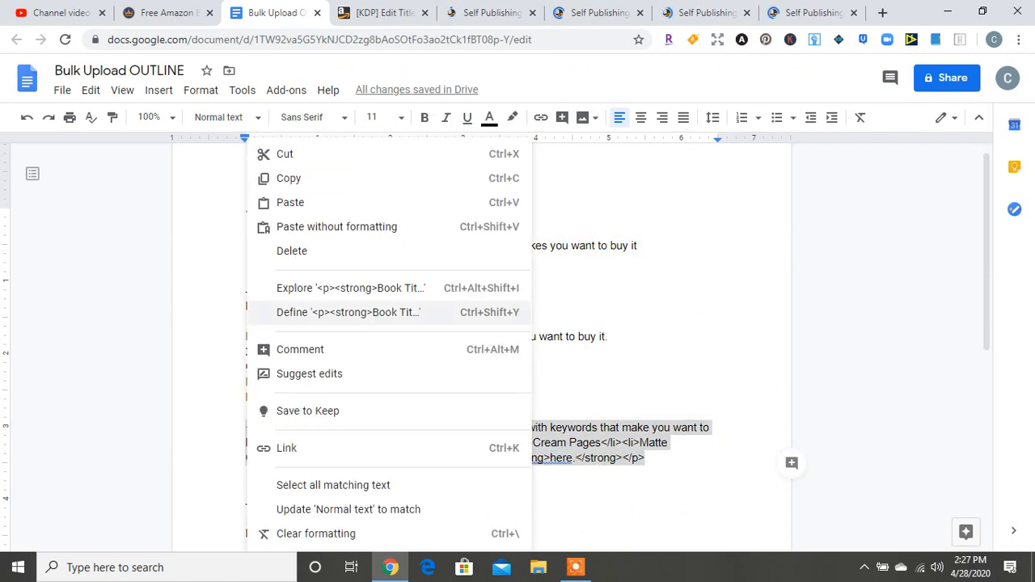
left_click(289, 177)
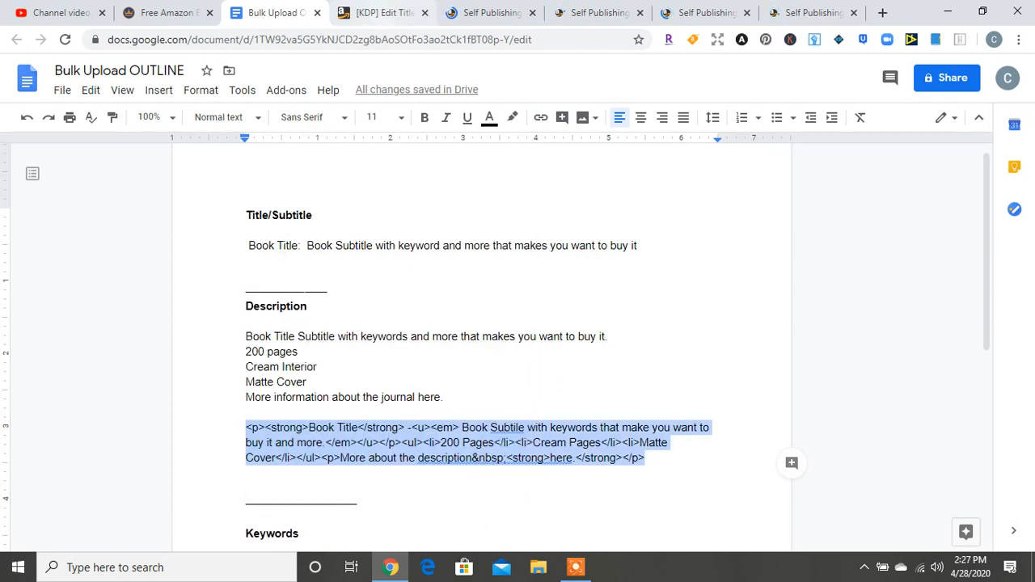
left_click(380, 12)
right_click(300, 307)
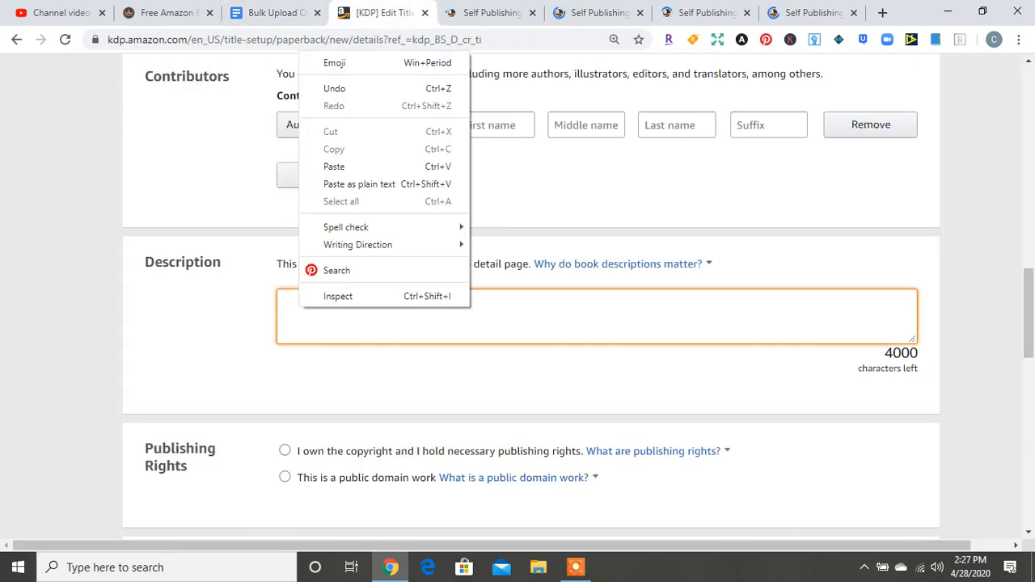
left_click(334, 166)
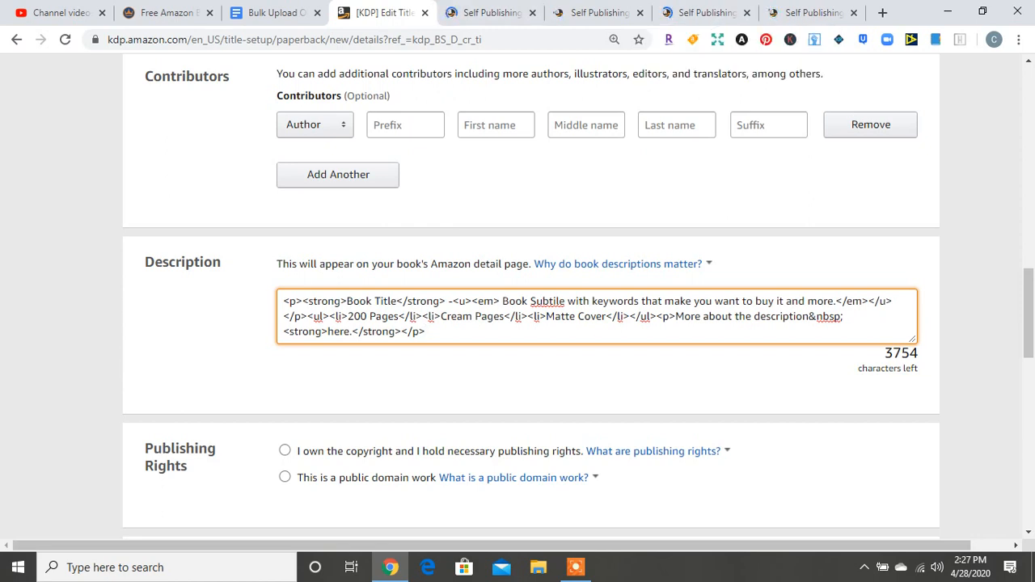
Set the publishing rights to "I own the copyright and I hold necessary publishing rights.".
left_click(978, 323)
left_click_drag(1028, 314, 1028, 348)
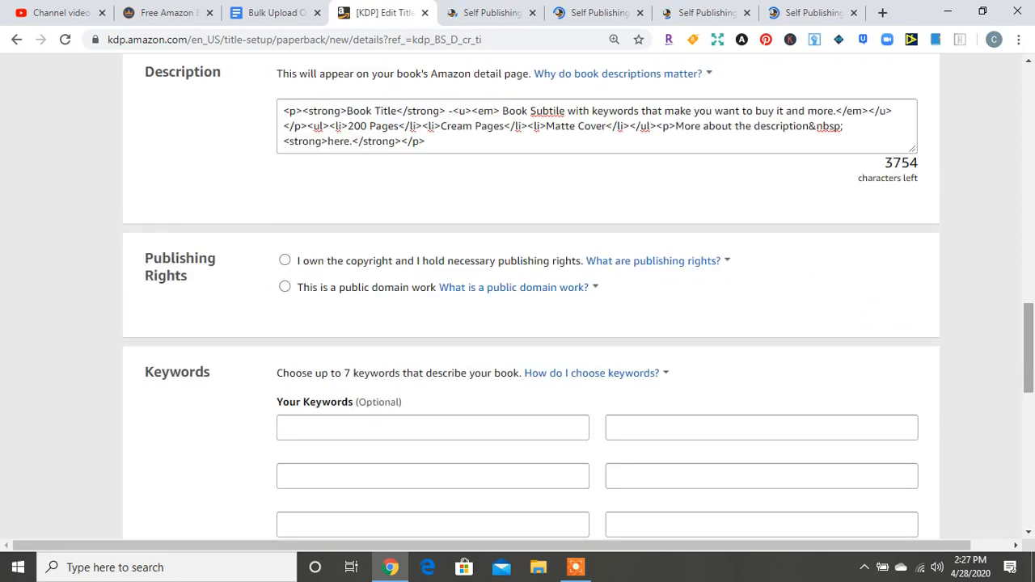
left_click(284, 260)
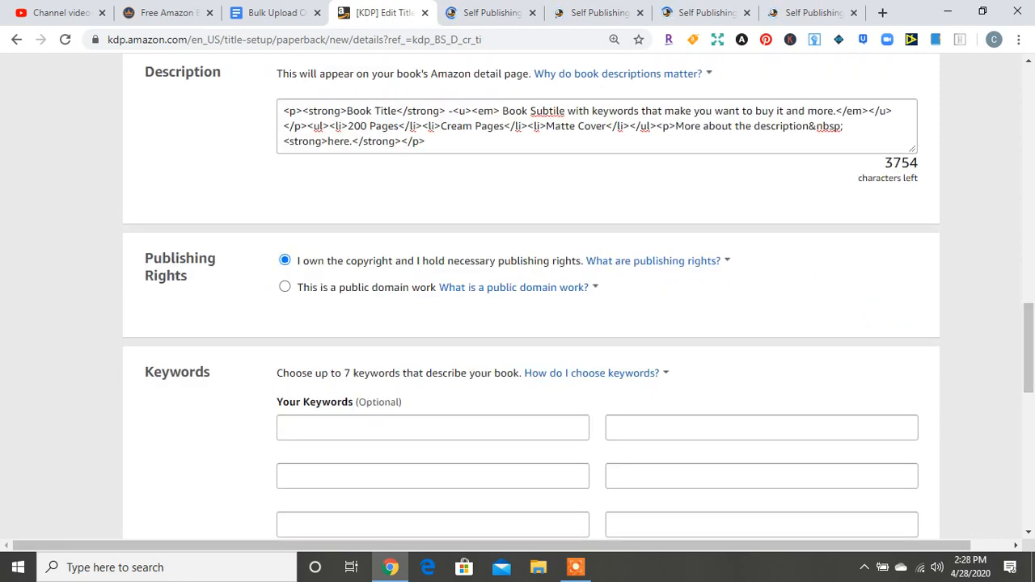
Copy the first list entry "Keyword" from the outline document into the first keyword field on the KDP page.
left_click_drag(1028, 348, 1028, 373)
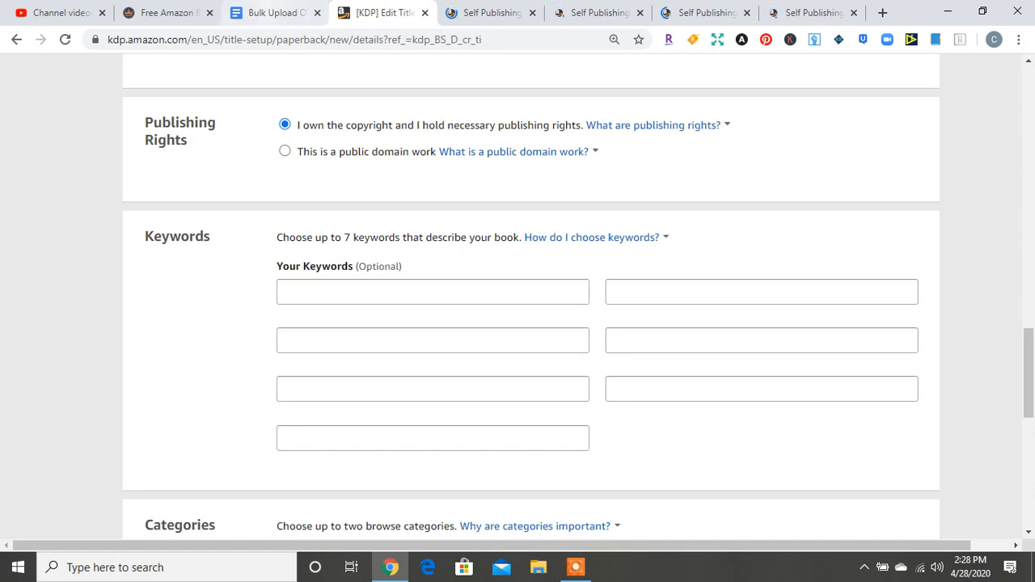
left_click(276, 13)
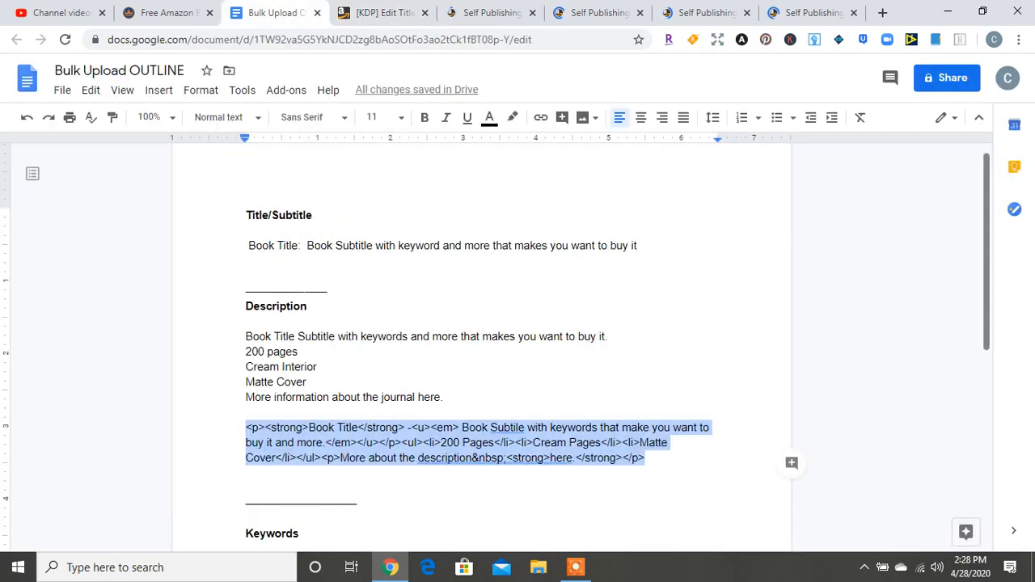
scroll(495, 352, "down", 2)
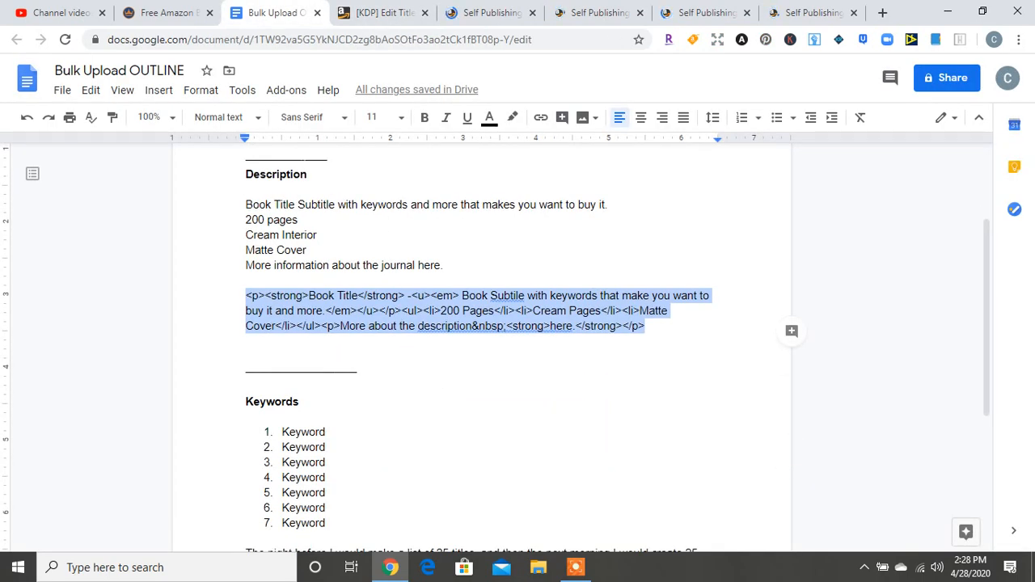
left_click_drag(355, 432, 279, 432)
right_click(278, 433)
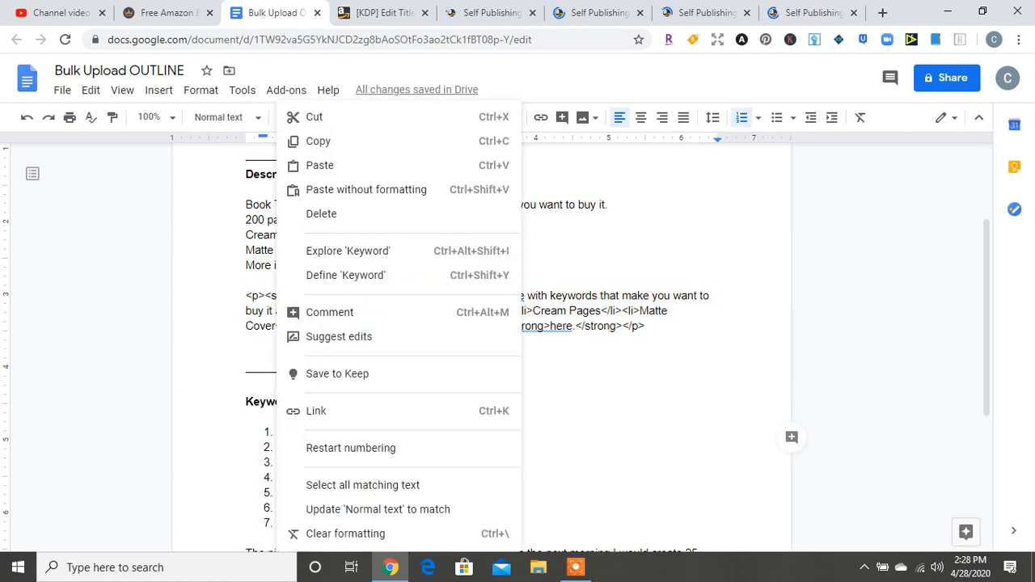
left_click(318, 141)
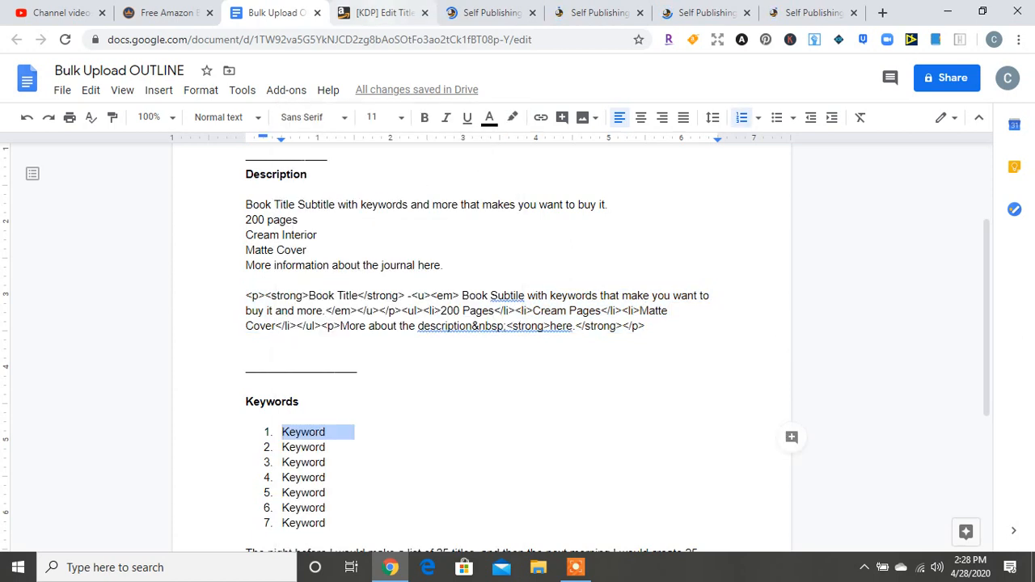
key("ctrl+Tab")
right_click(326, 301)
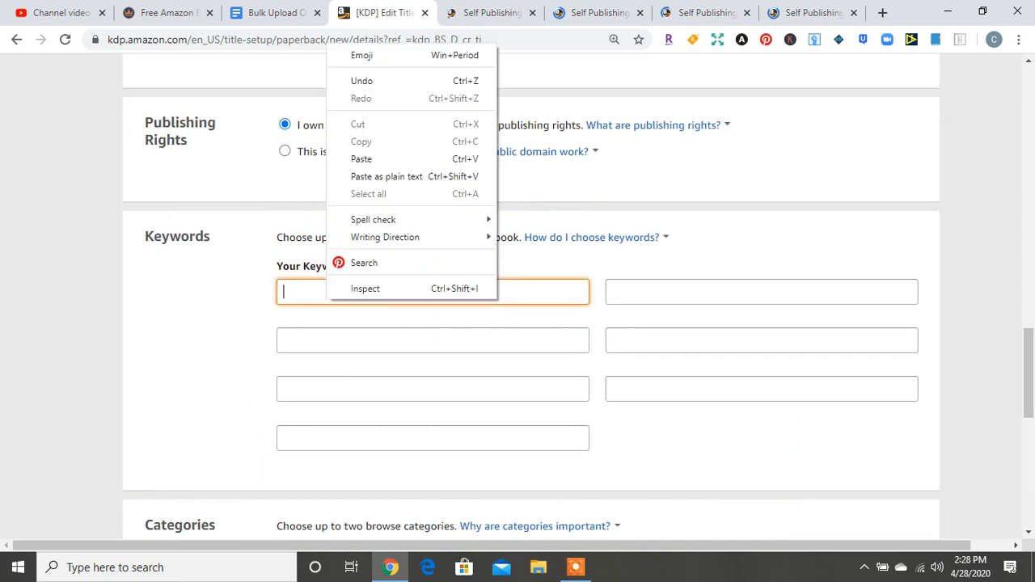
left_click(347, 158)
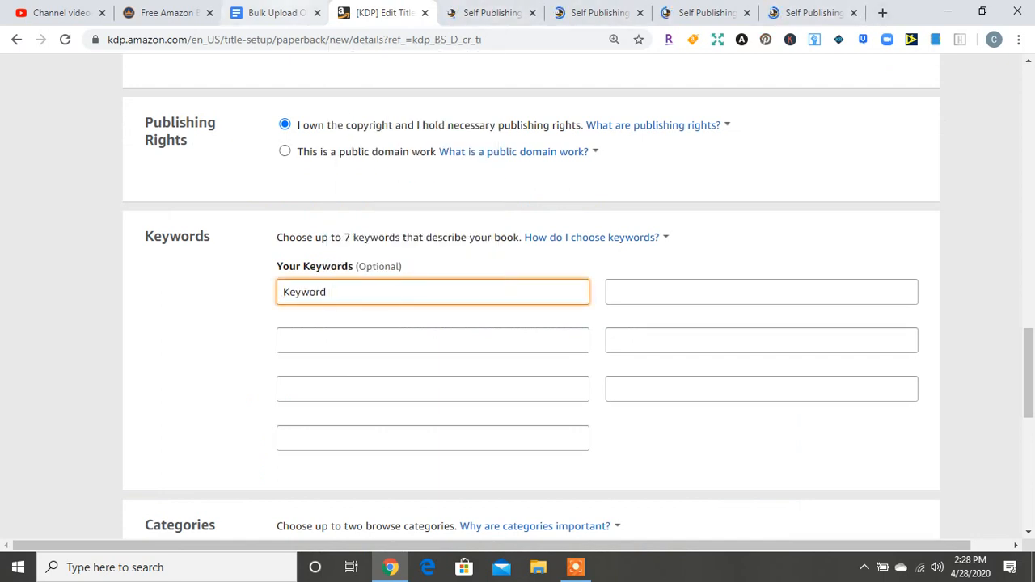
Copy the second list entry "Keyword" from the outline document into the second keyword field on the KDP page.
key("ctrl+shift+Tab")
left_click_drag(327, 447, 281, 447)
key("ctrl+c")
right_click(283, 447)
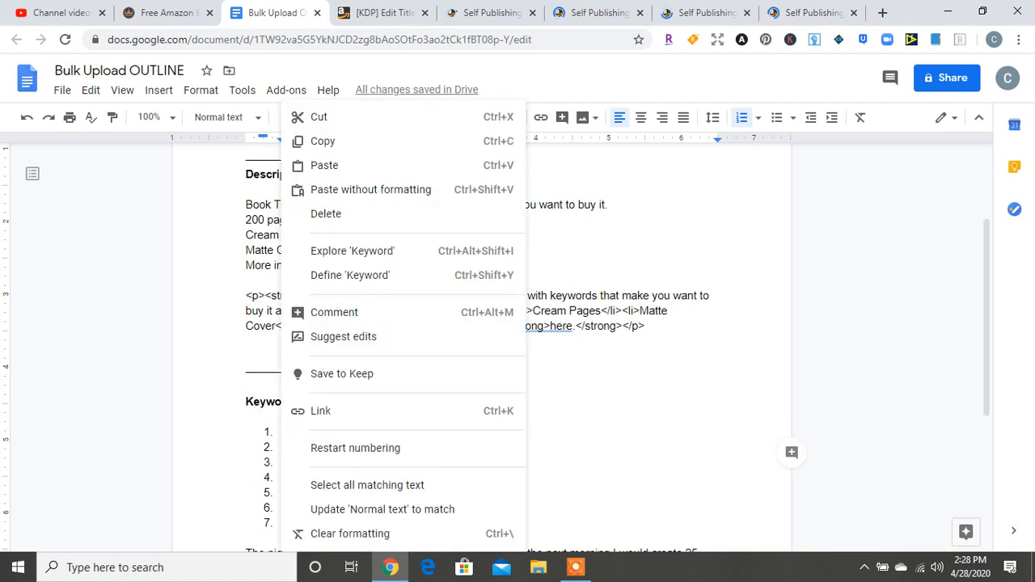
left_click(323, 140)
key("ctrl+Tab")
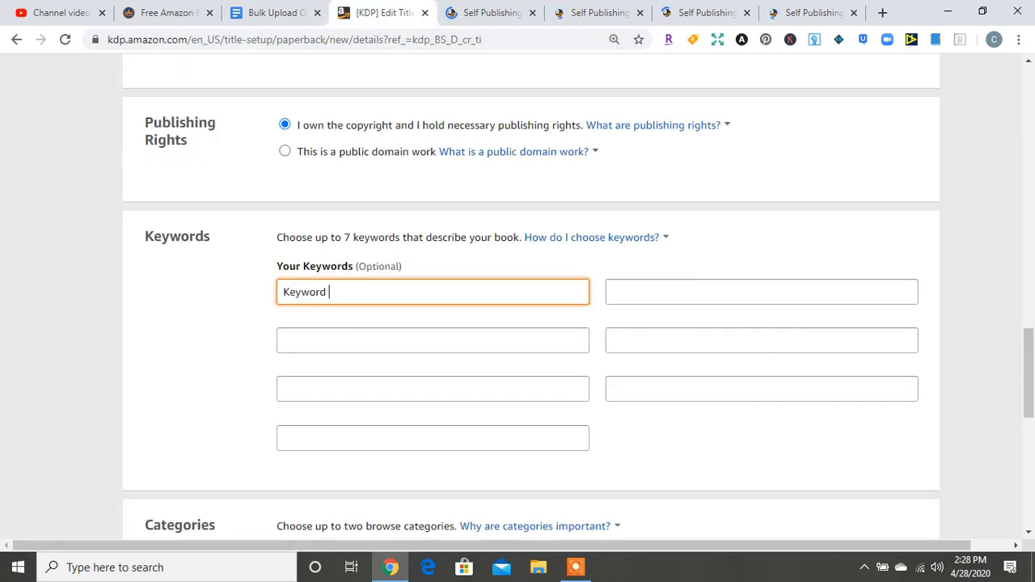
left_click(633, 291)
right_click(633, 291)
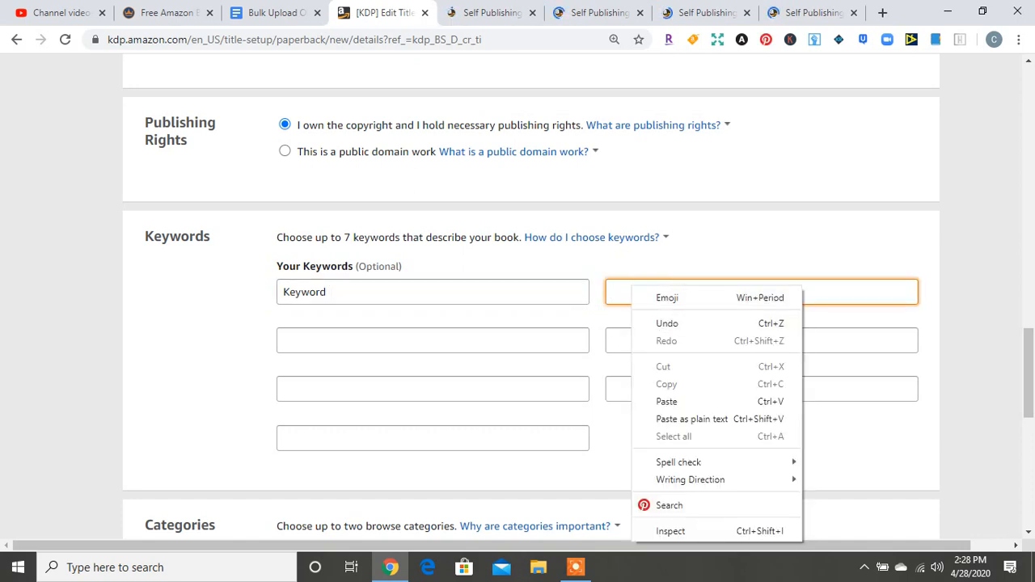
left_click(666, 401)
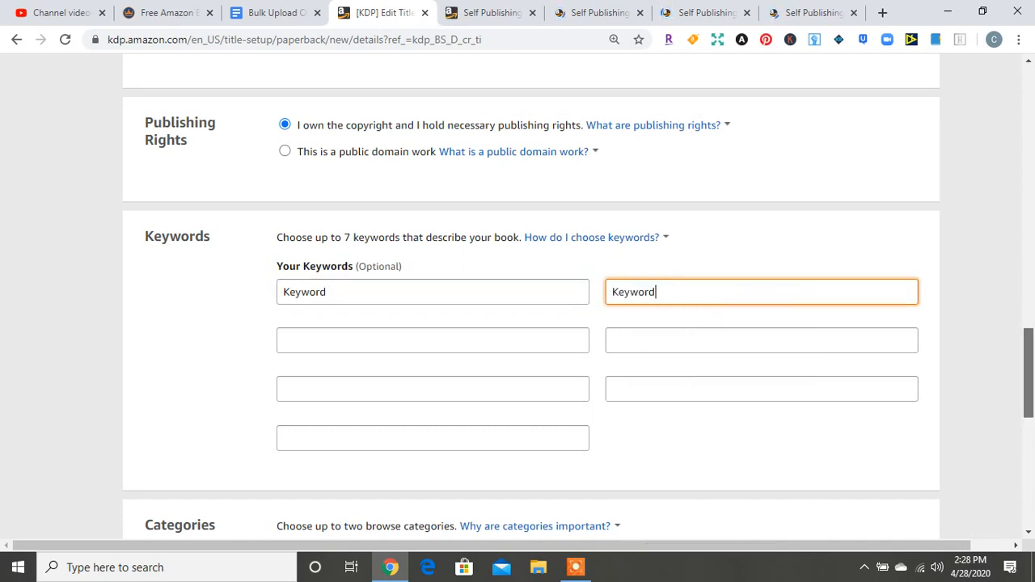
Answer No to the adult content question and try to save the paperback details and continue.
scroll(666, 401, "down", 1)
scroll(531, 323, "down", 2)
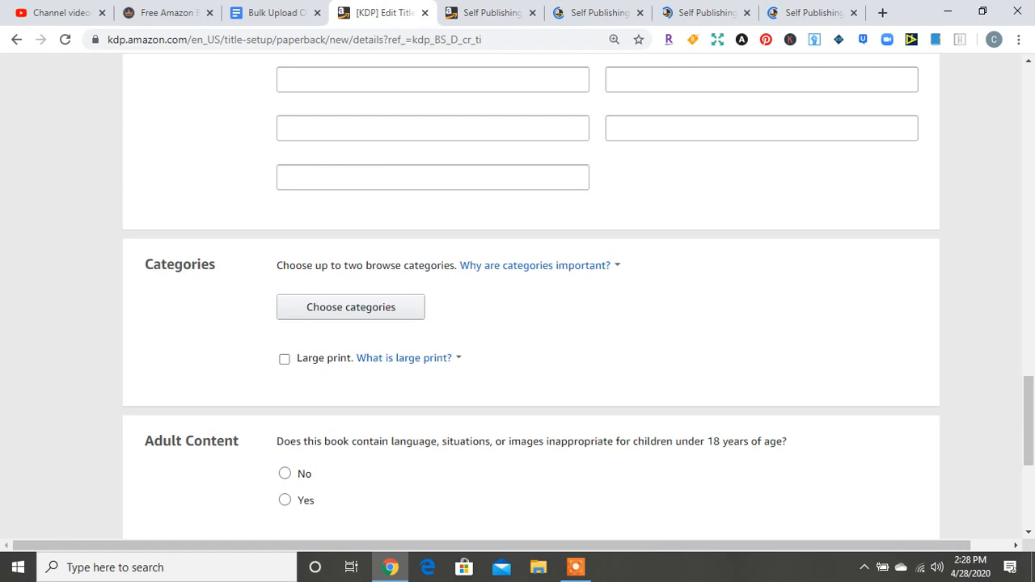
scroll(530, 323, "down", 3)
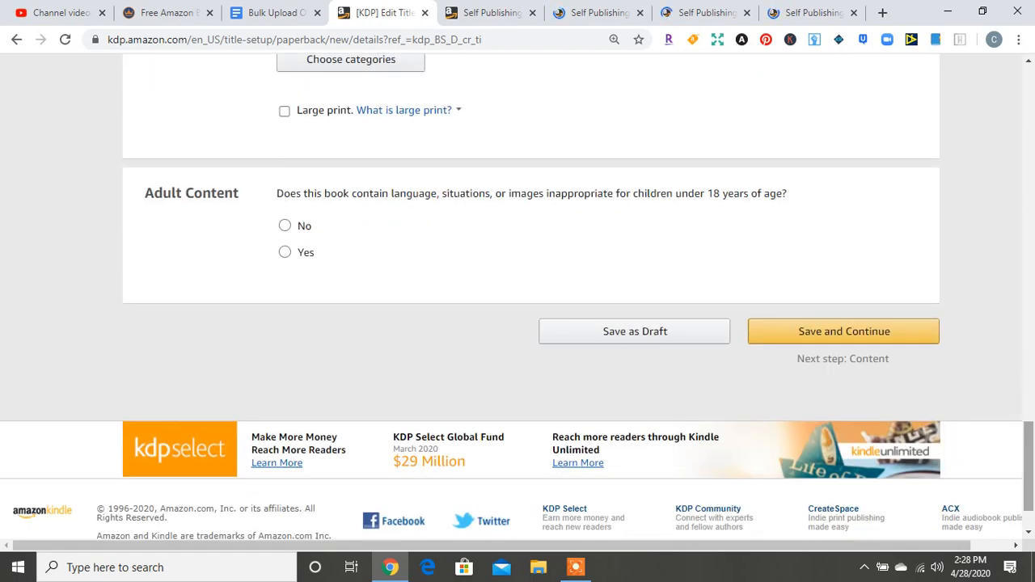
scroll(530, 323, "up", 4)
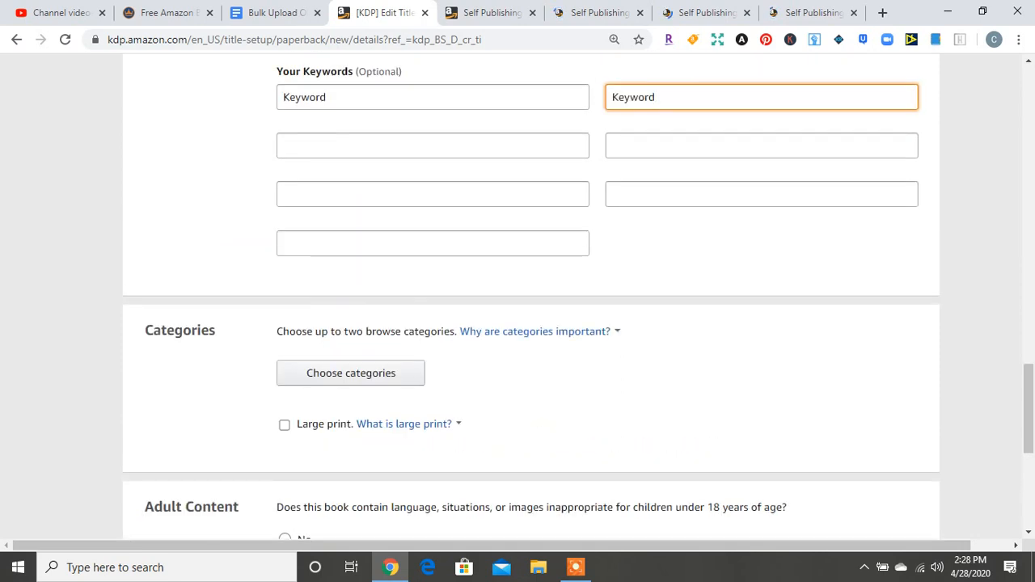
scroll(530, 323, "down", 2)
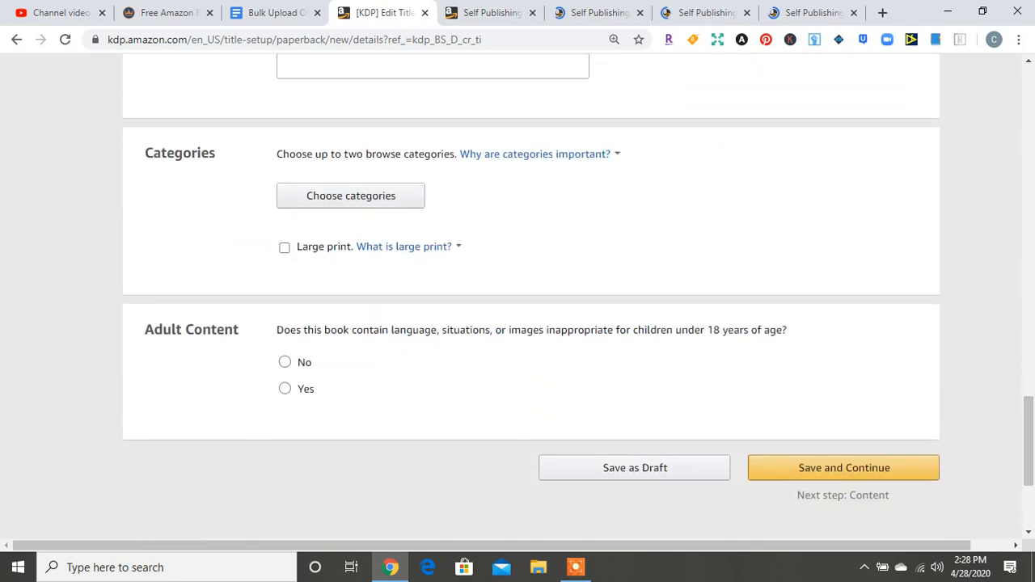
left_click(284, 362)
left_click(776, 467)
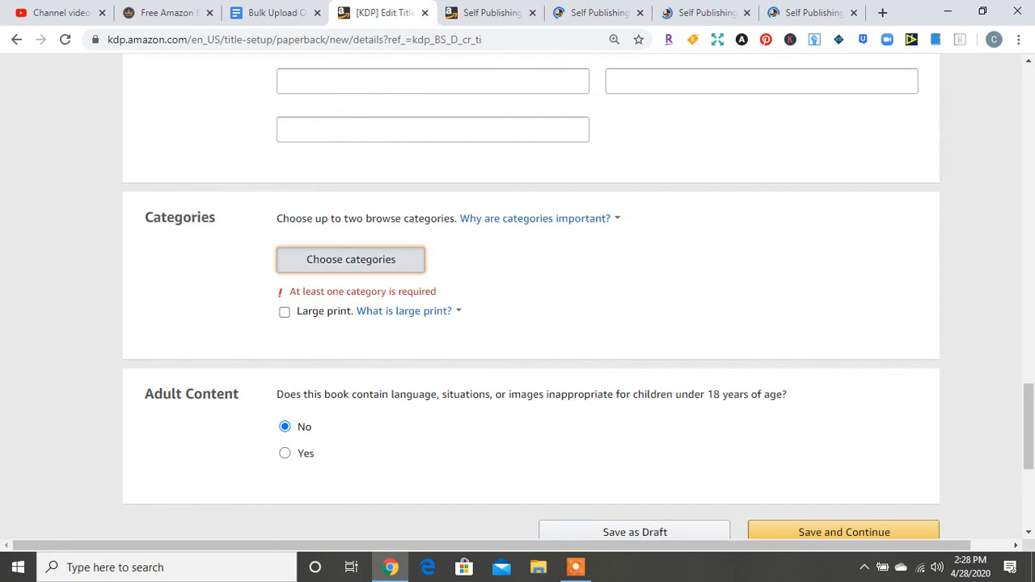
Open the book's category chooser and expand the Fiction group.
left_click(351, 260)
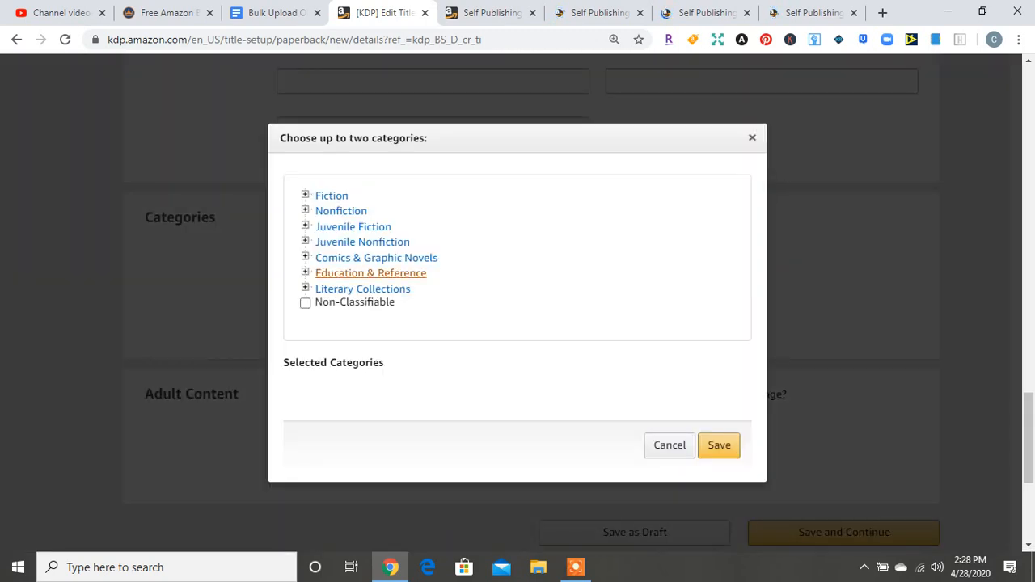
left_click(305, 195)
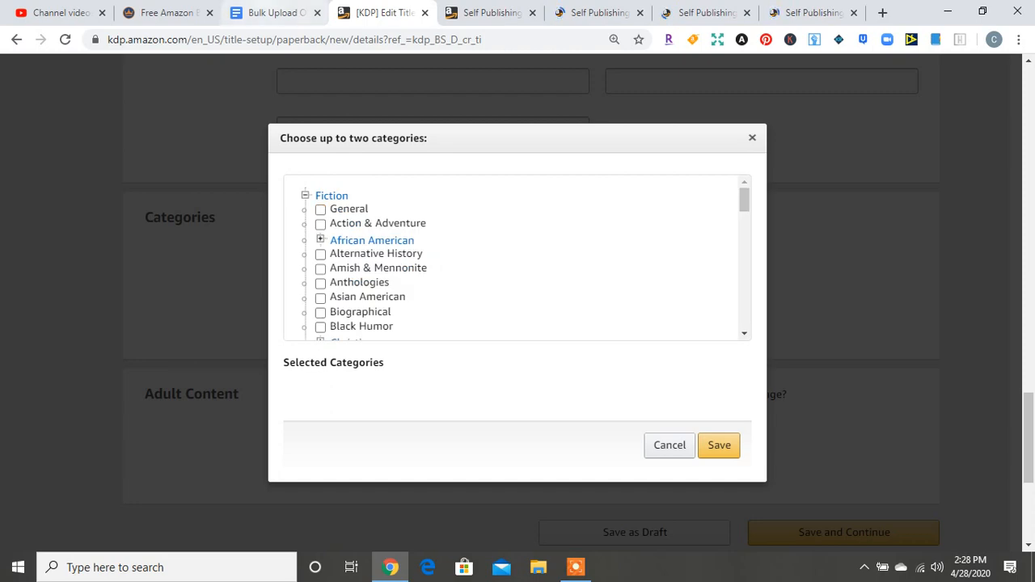
Add the line "Categories" below the numbered keyword list in the outline document.
left_click(273, 13)
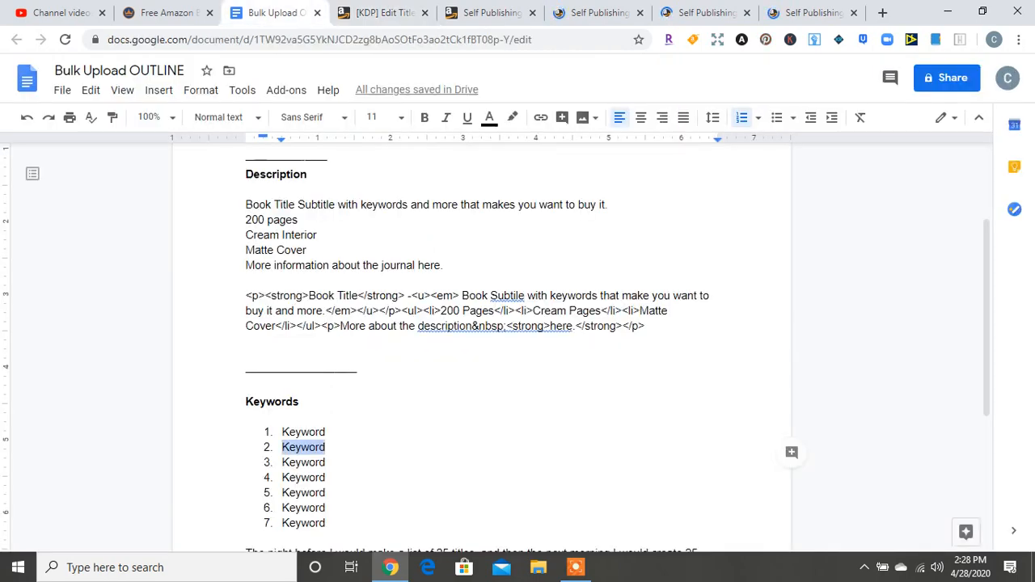
scroll(517, 339, "down", 2)
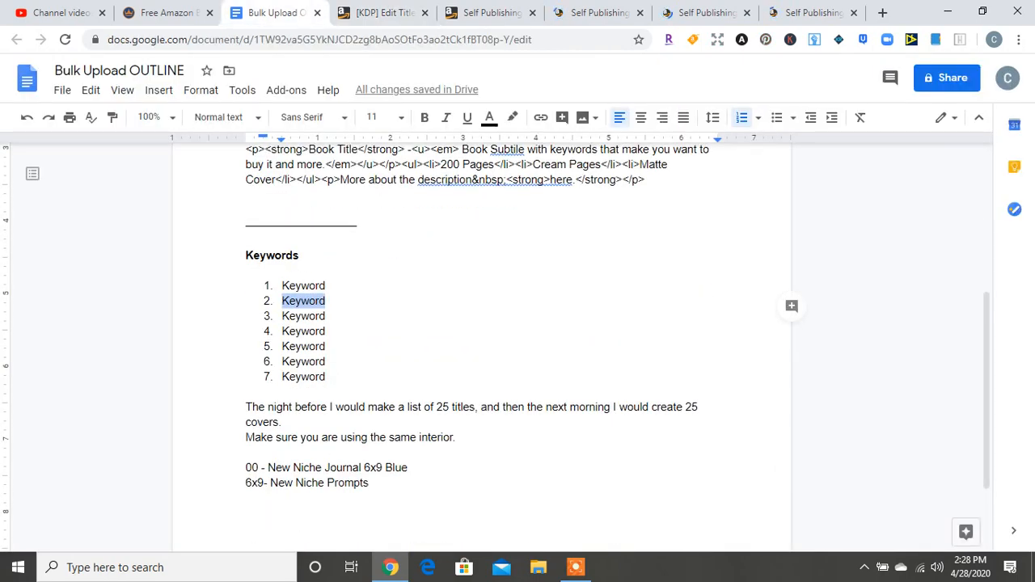
left_click(247, 391)
key("Return")
type("Cate")
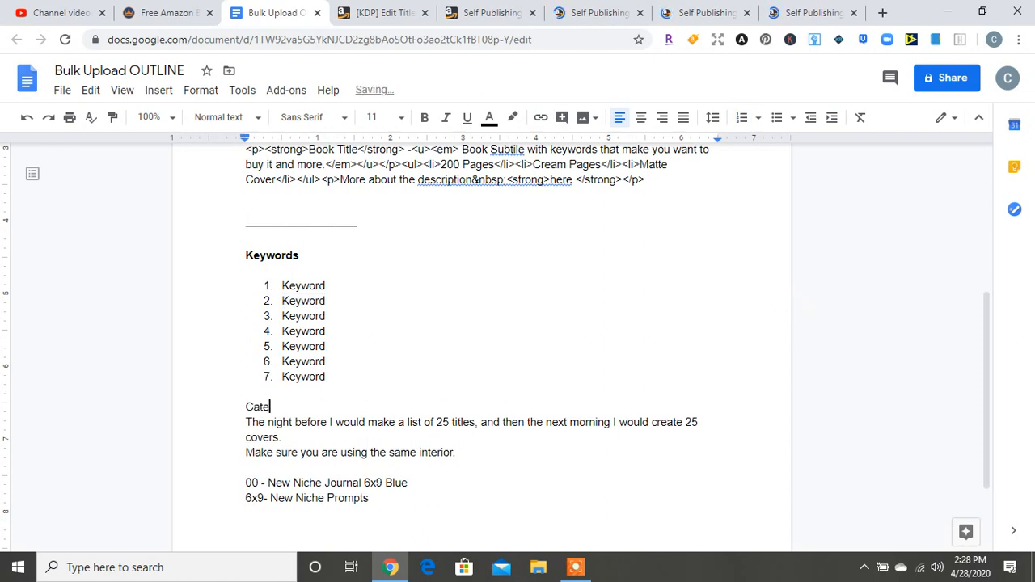
type("gories")
key("BackSpace")
Make the "Categories" heading bold and start a regular-weight line beneath it.
key("shift+Left")
key("shift+Left")
key("shift+Left")
key("shift+Left")
key("shift+Left")
key("shift+Left")
key("shift+Left")
key("shift+Left")
key("shift+Left")
key("shift+Left")
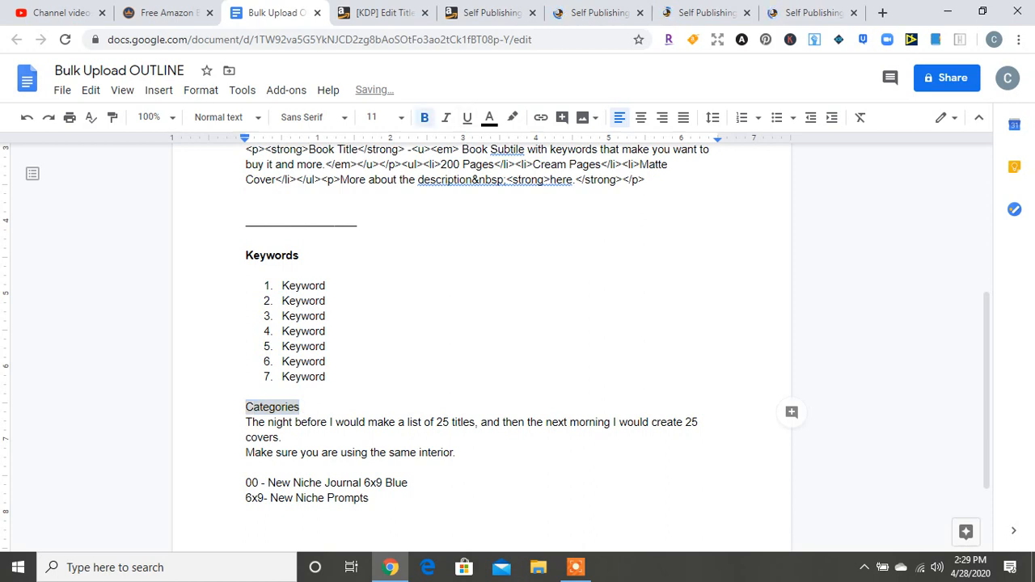
key("ctrl+b")
key("Right")
key("Return")
key("ctrl+b")
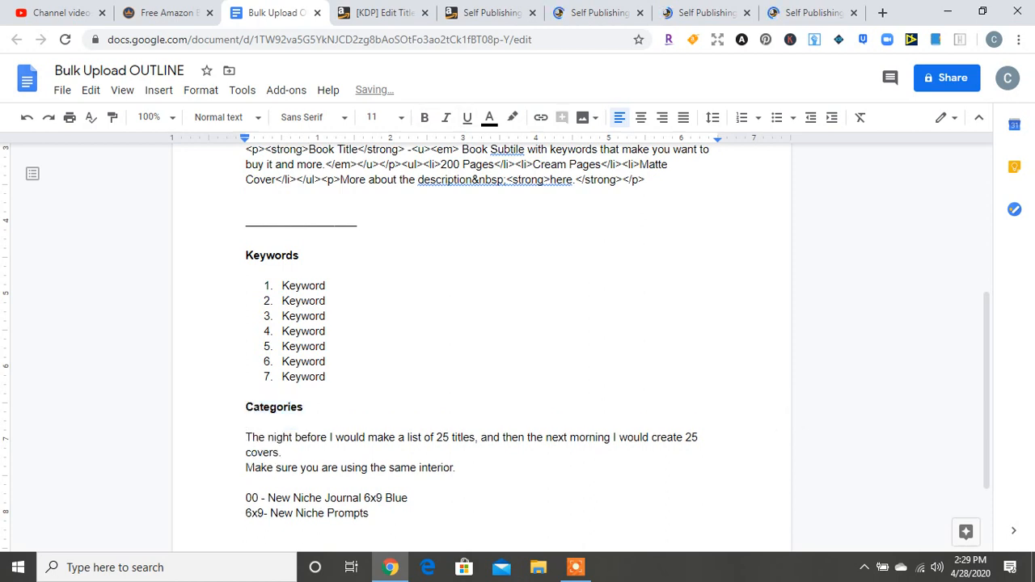
On the KDP page, select the category Fiction > General and save the category choice.
left_click(384, 13)
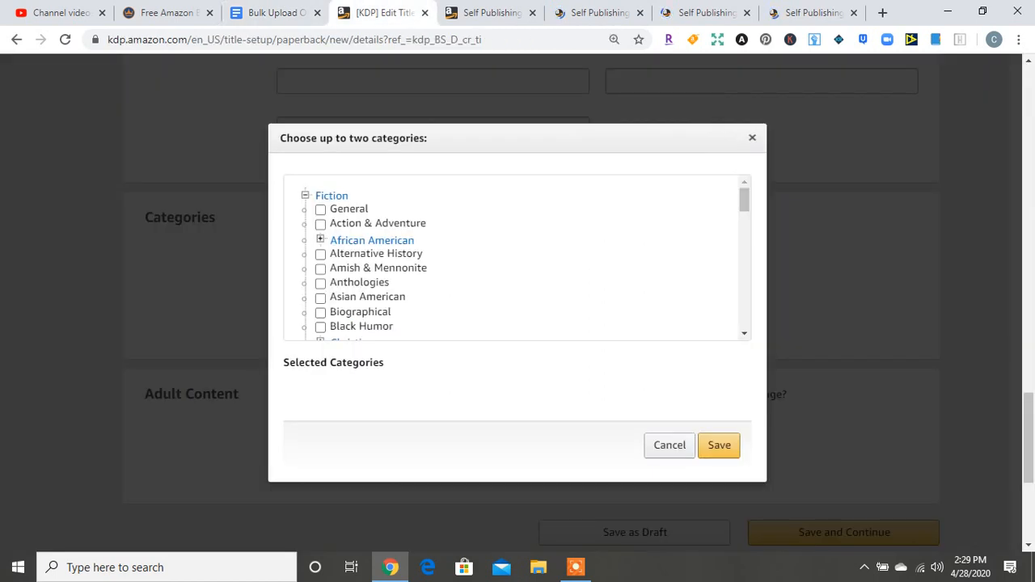
left_click(320, 209)
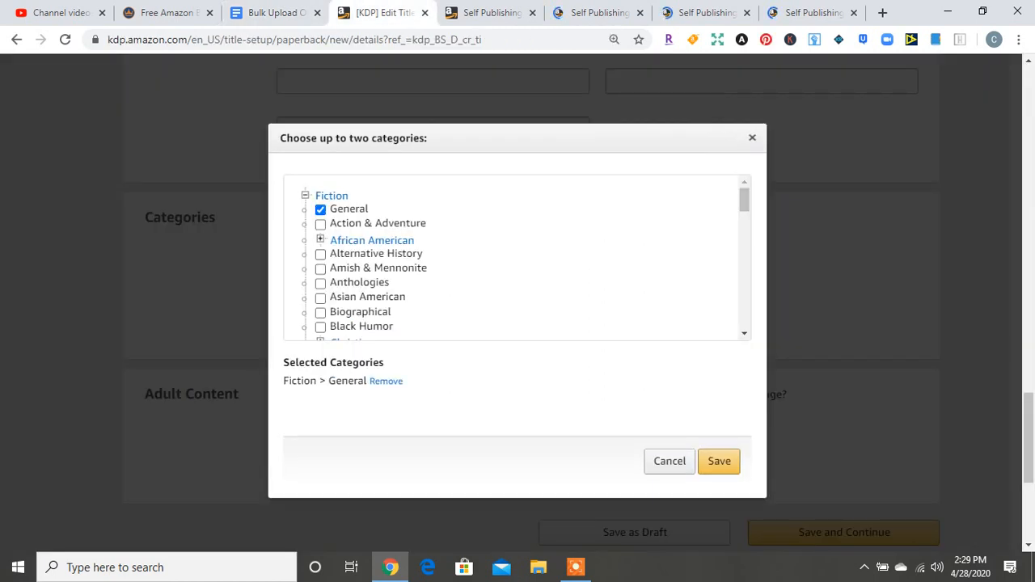
left_click(719, 461)
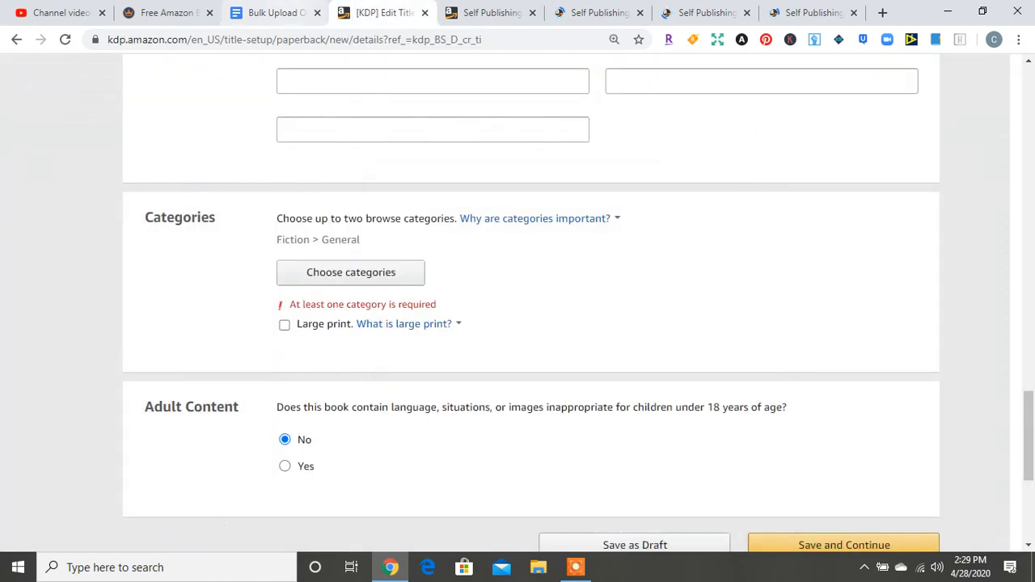
Record "Fiction > General" on its own line under the Categories heading in the outline document.
left_click(277, 13)
key("Return")
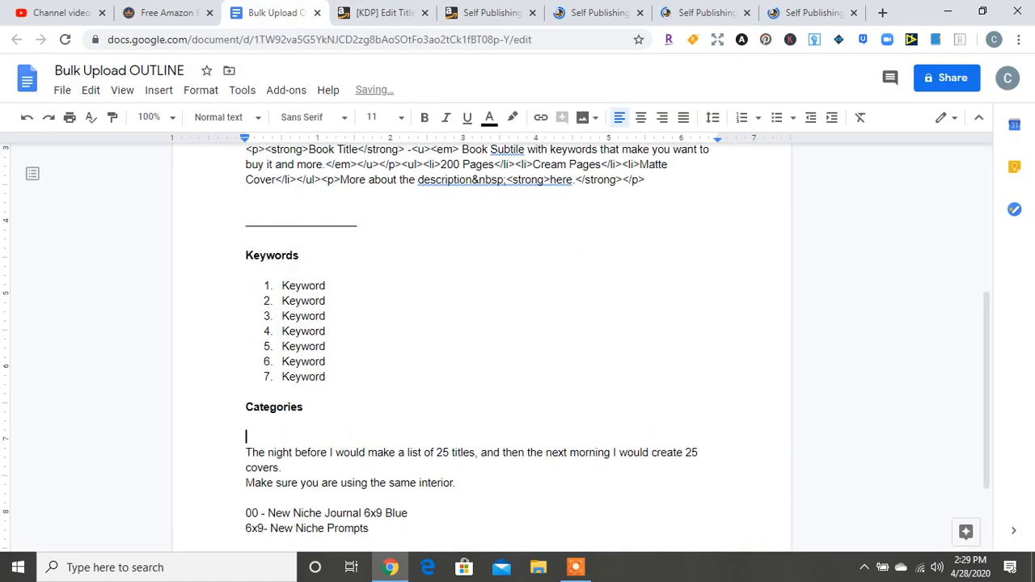
type("Fiction > Gen")
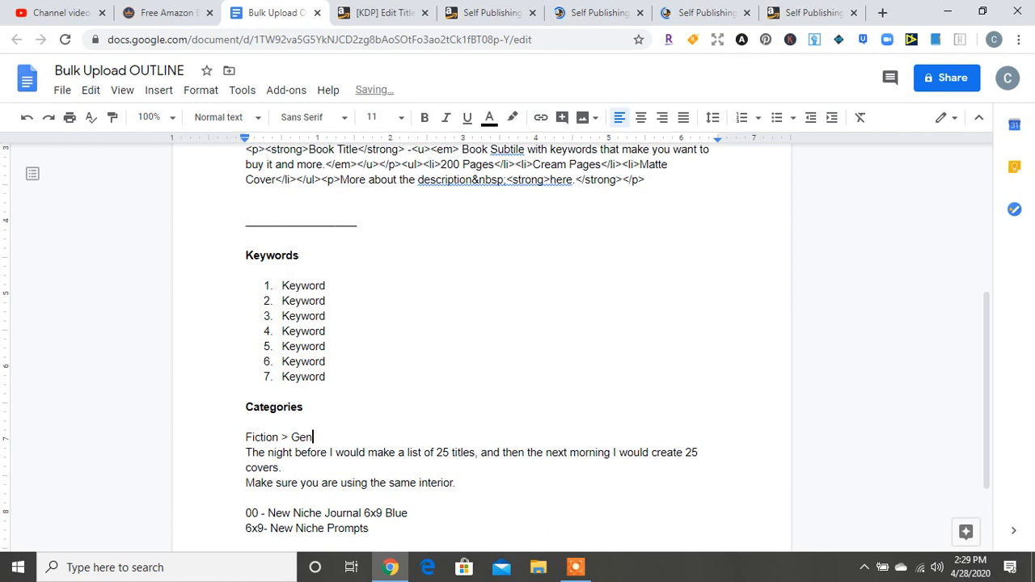
type("eral")
key("Return")
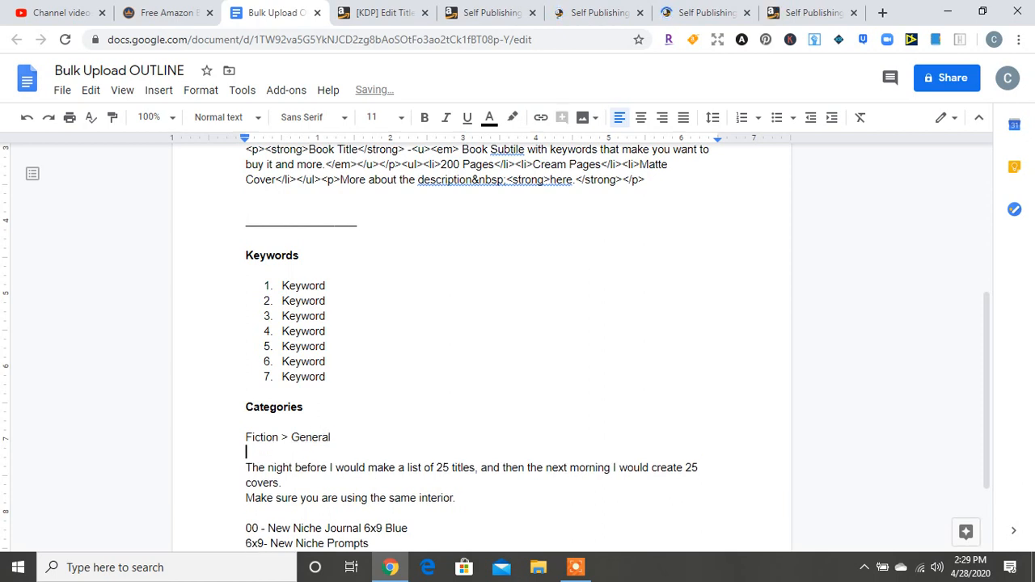
Return to the KDP details page and retry saving and continuing with the chosen category.
left_click(384, 13)
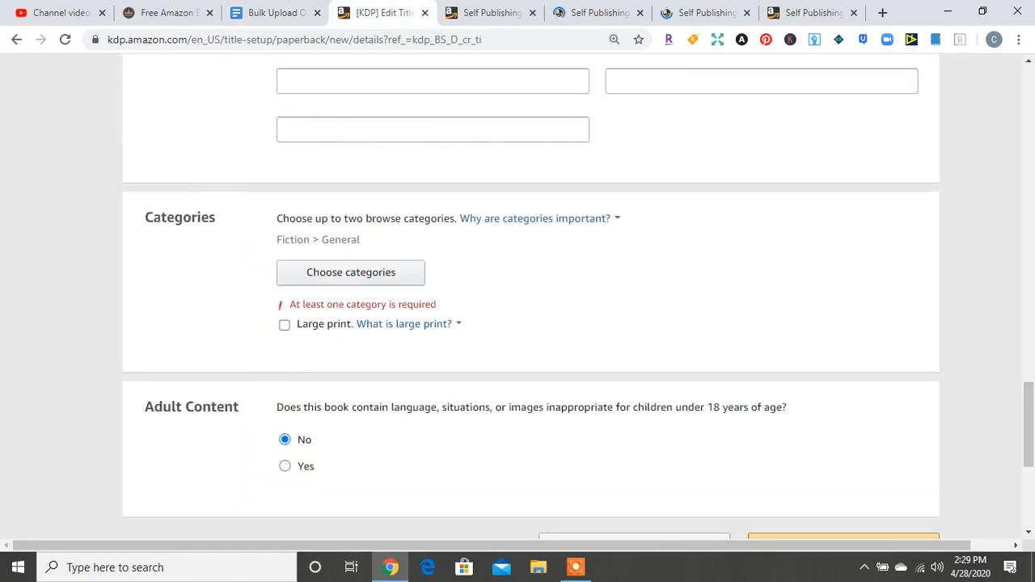
left_click(351, 272)
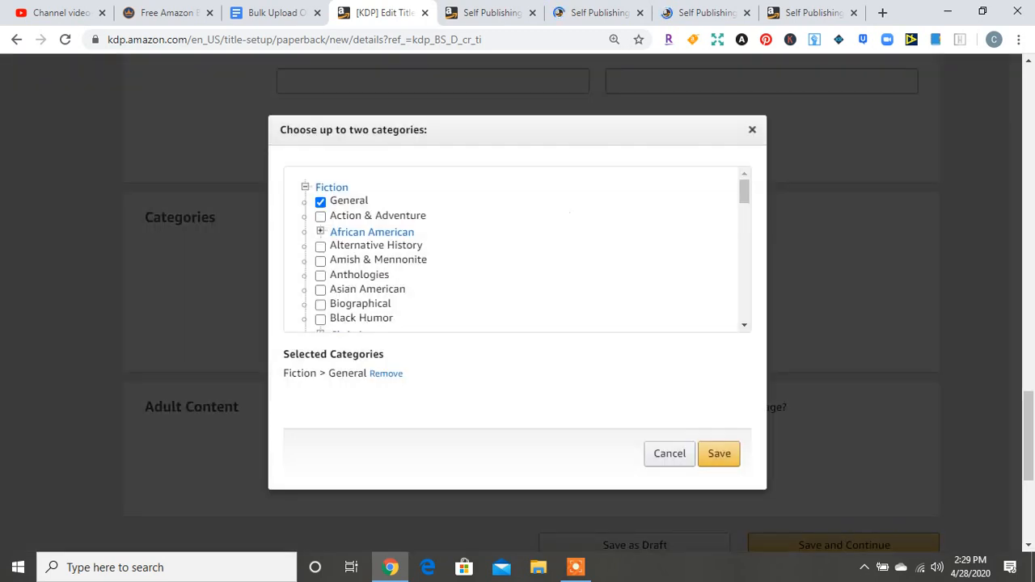
key("Escape")
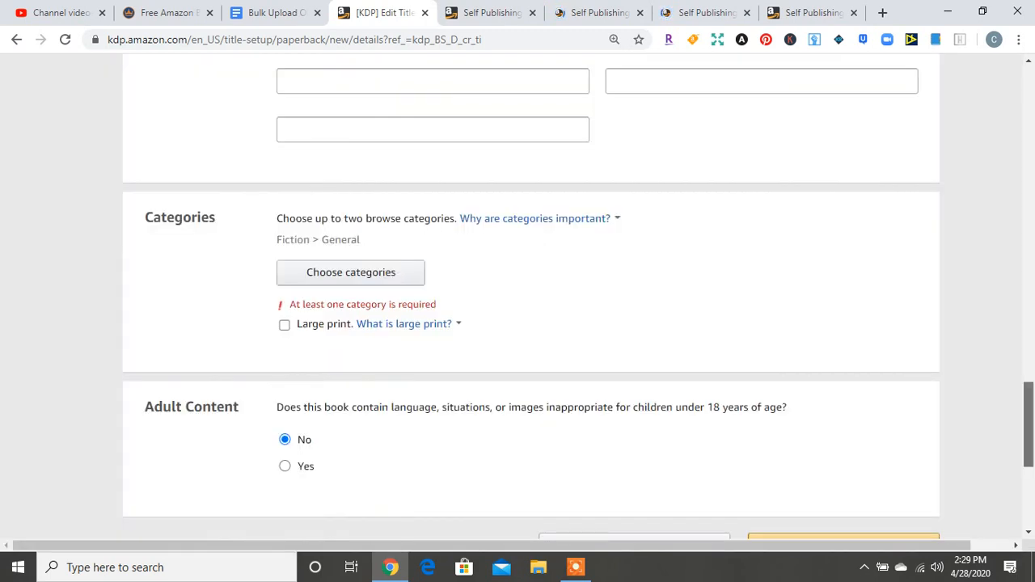
scroll(517, 323, "down", 3)
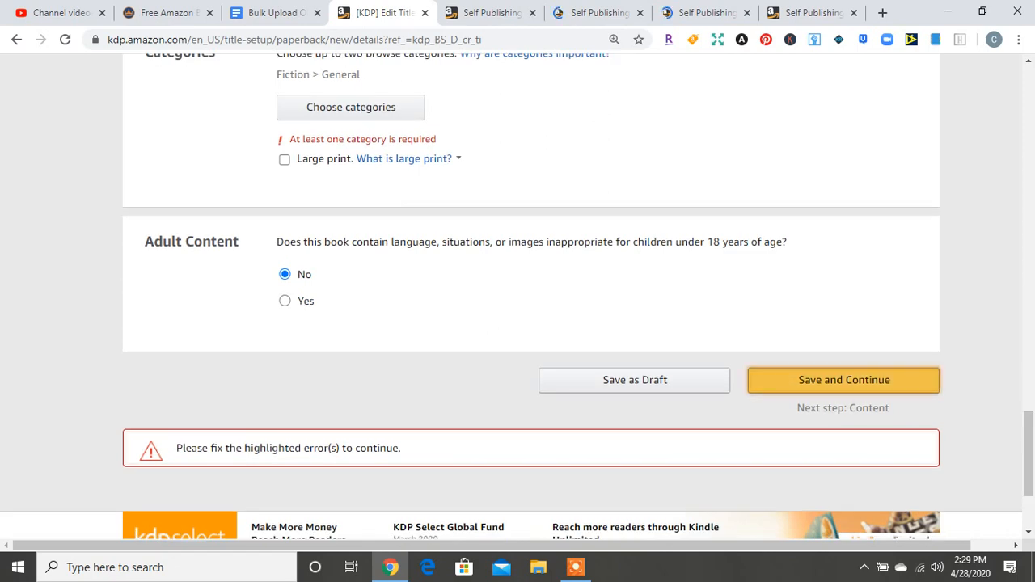
left_click(844, 380)
Fill in the primary author's last name, and save the details to continue to the Paperback Content page.
scroll(843, 379, "up", 1)
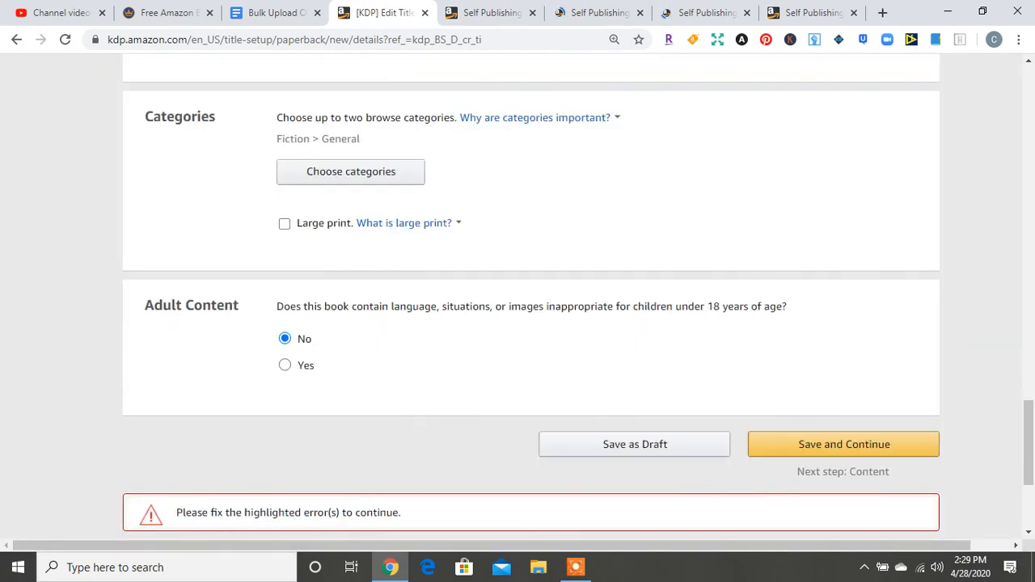
scroll(517, 296, "up", 4)
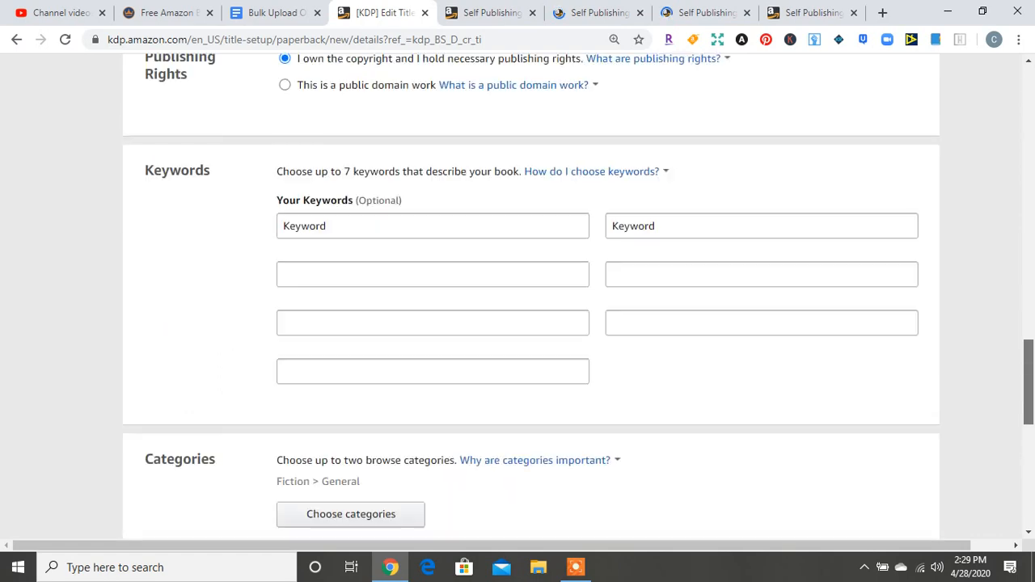
scroll(517, 297, "up", 9)
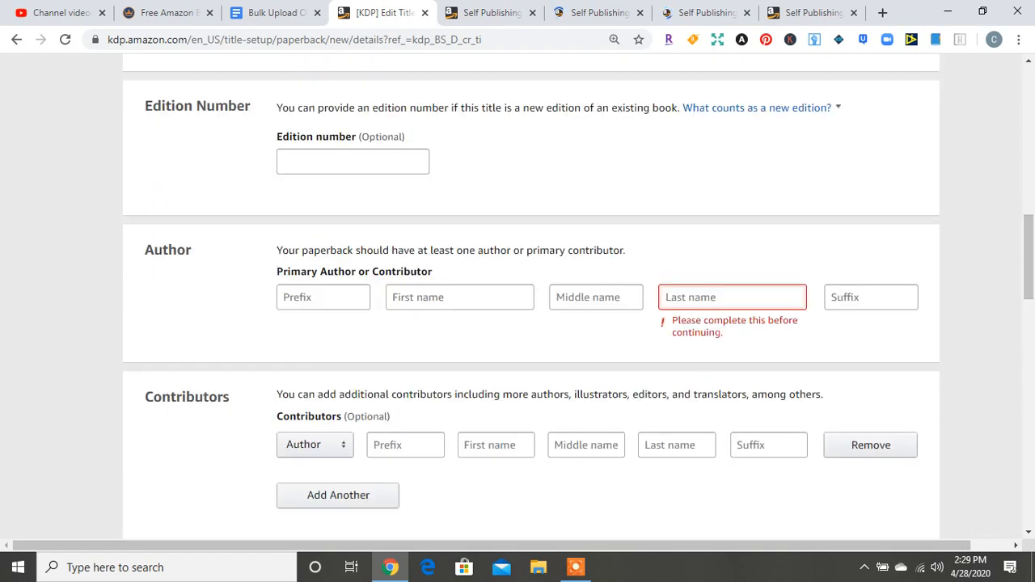
type("Smith")
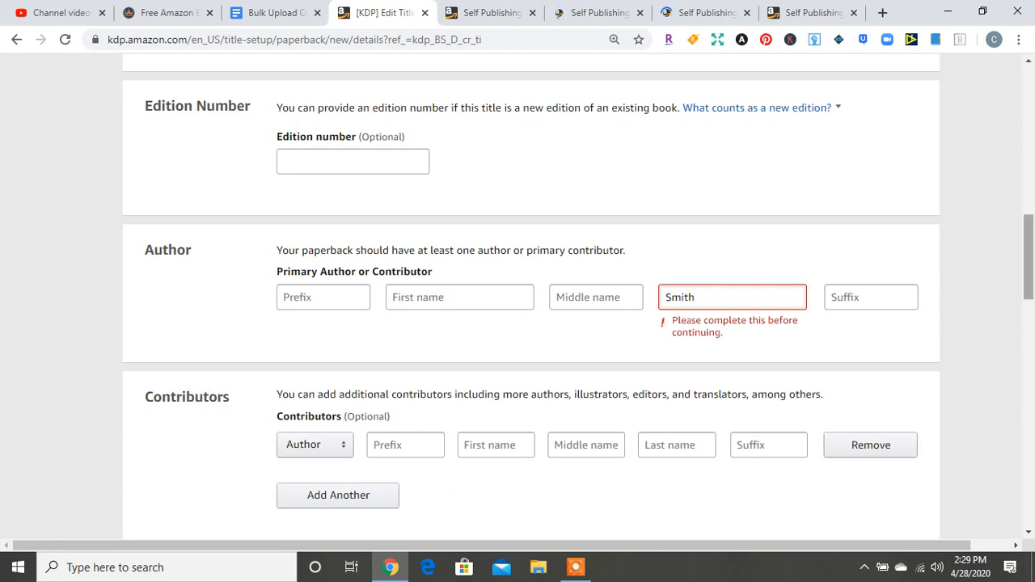
left_click_drag(1028, 257, 1028, 484)
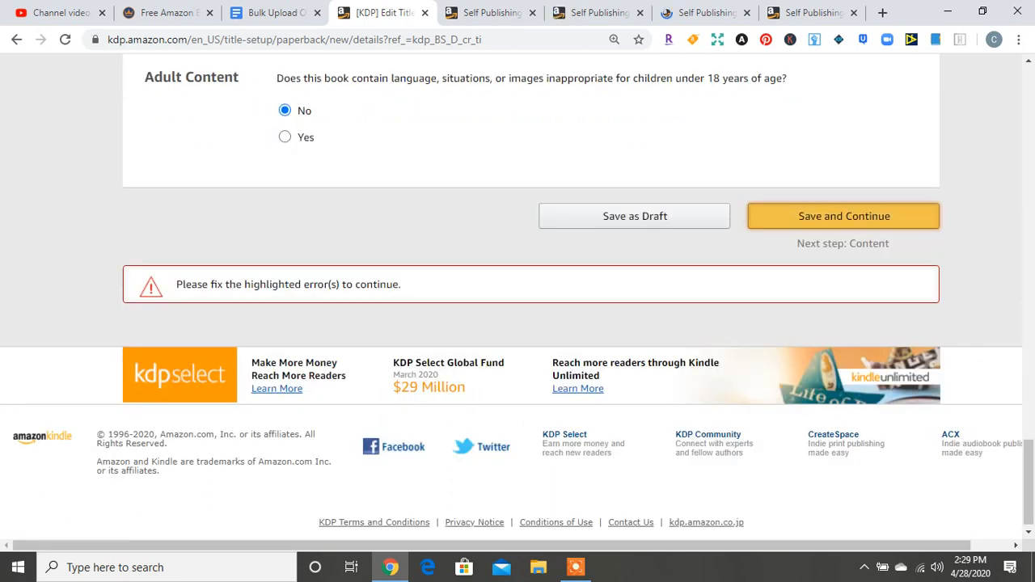
left_click(843, 216)
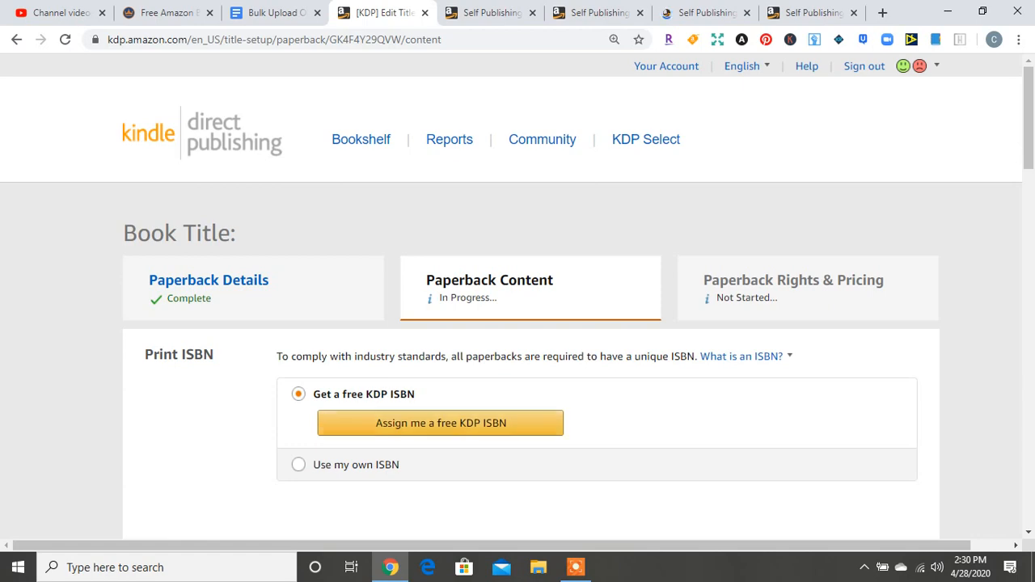
Review the Paperback Content page from the Print ISBN and print options through the Manuscript and Book Cover sections.
scroll(518, 296, "down", 7)
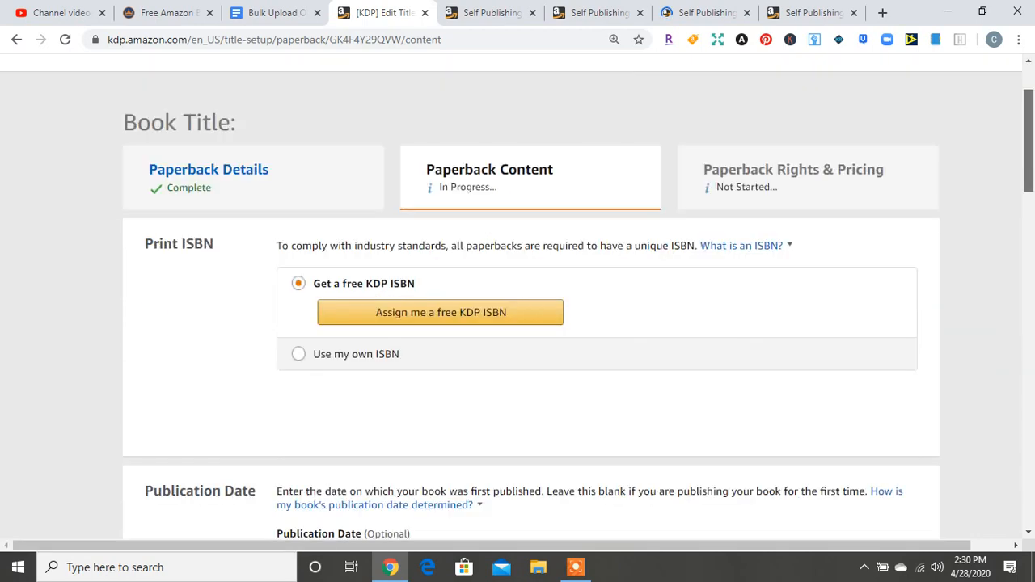
scroll(518, 297, "down", 1)
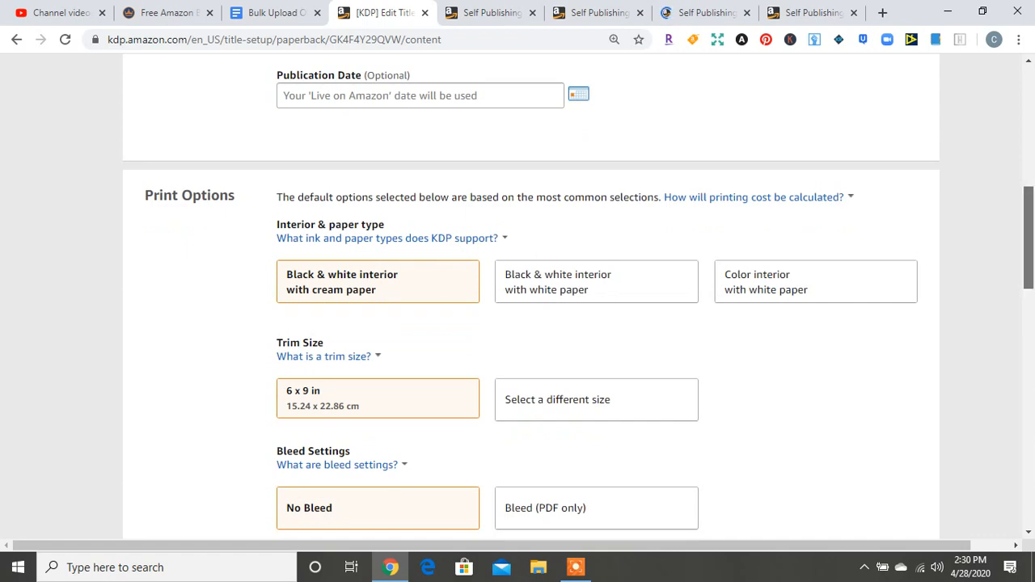
scroll(517, 296, "down", 5)
scroll(517, 297, "down", 2)
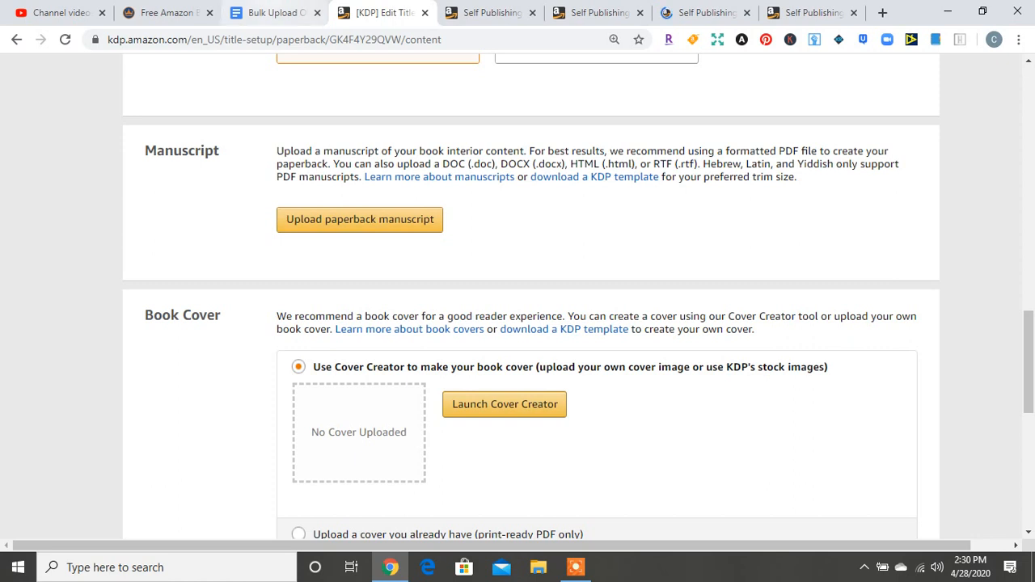
Compare the outline document's keywords and categories with the Manuscript and Book Cover sections of the KDP Paperback Content page.
left_click(275, 12)
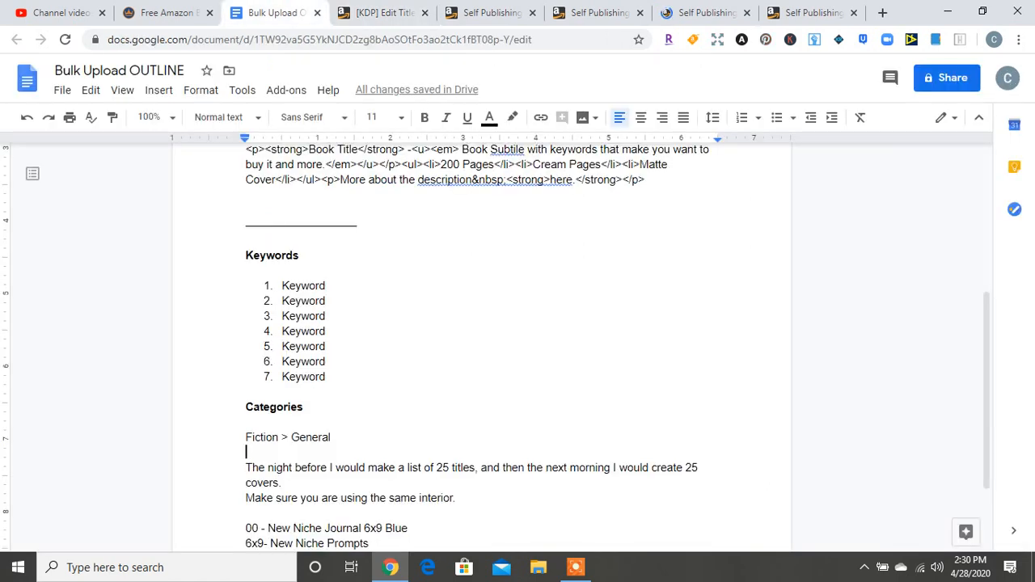
left_click(380, 12)
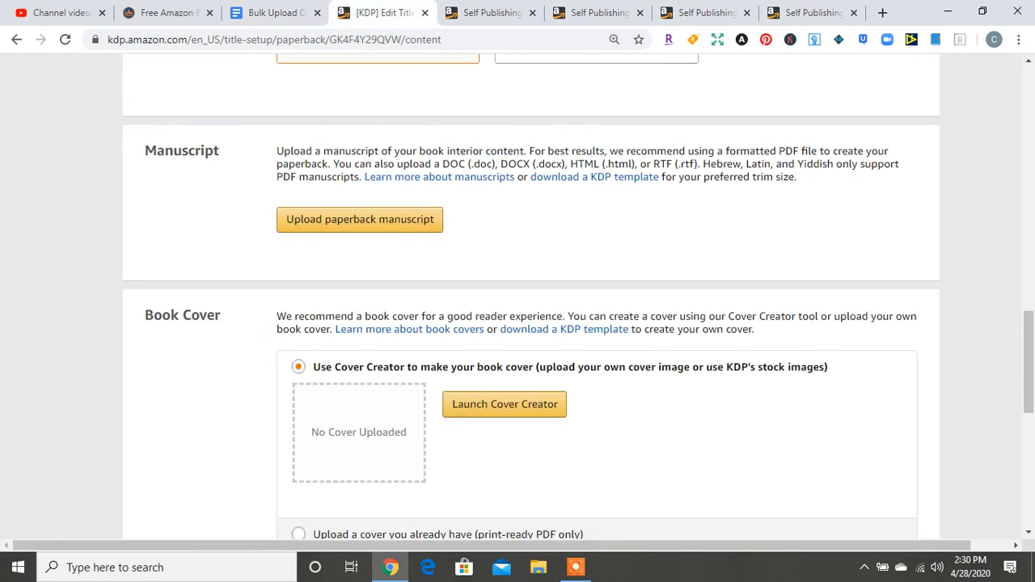
left_click(275, 13)
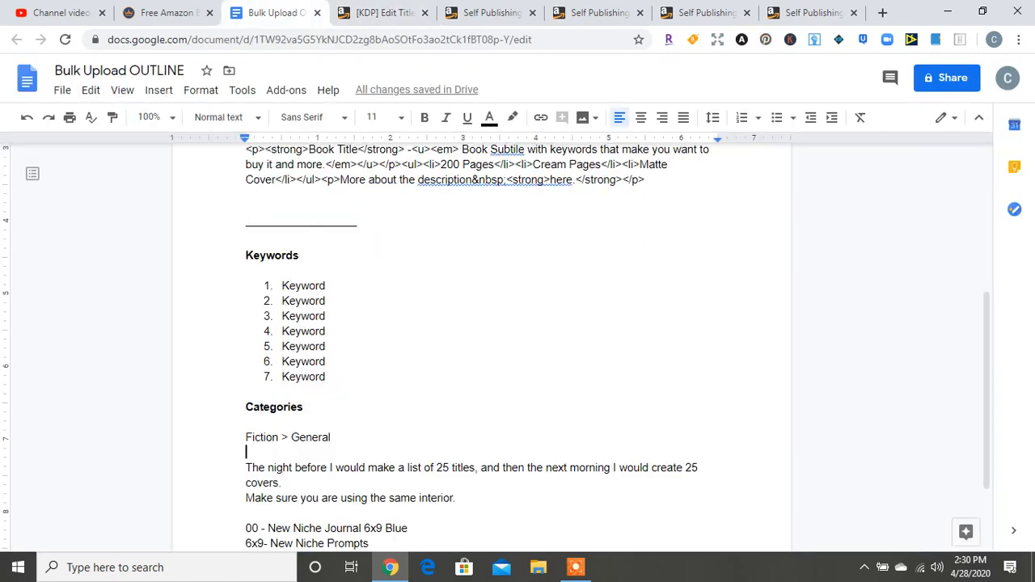
left_click(382, 13)
Check the rest of the Paperback Content page down to Book Preview and the save options, and close that page.
left_click(360, 220)
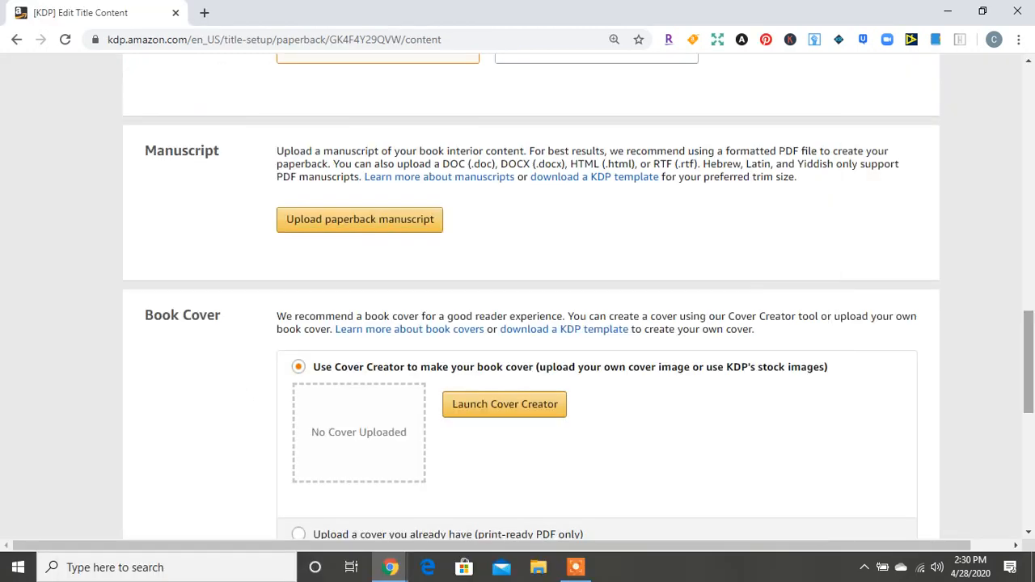
scroll(530, 297, "down", 4)
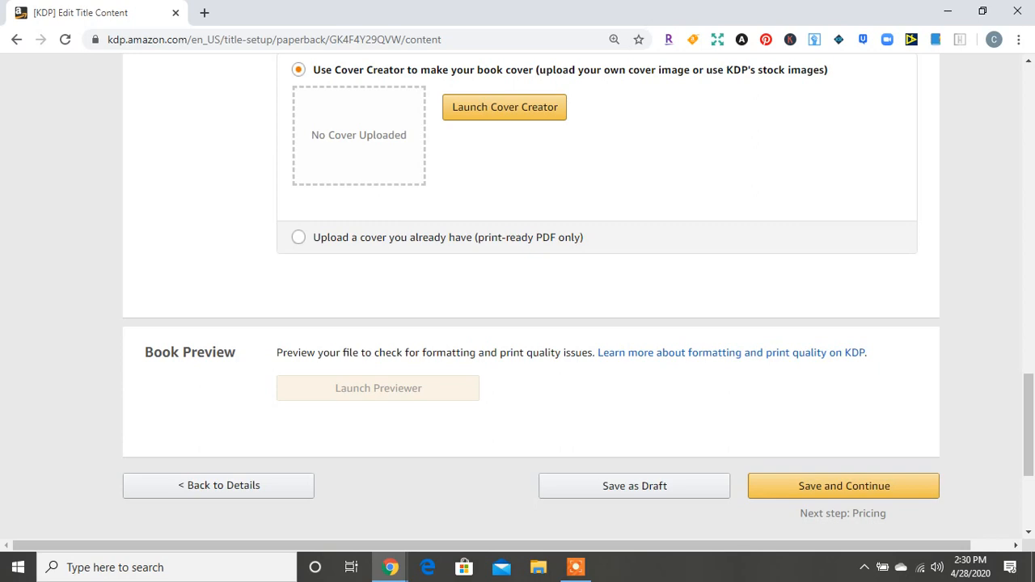
left_click_drag(1028, 424, 1028, 462)
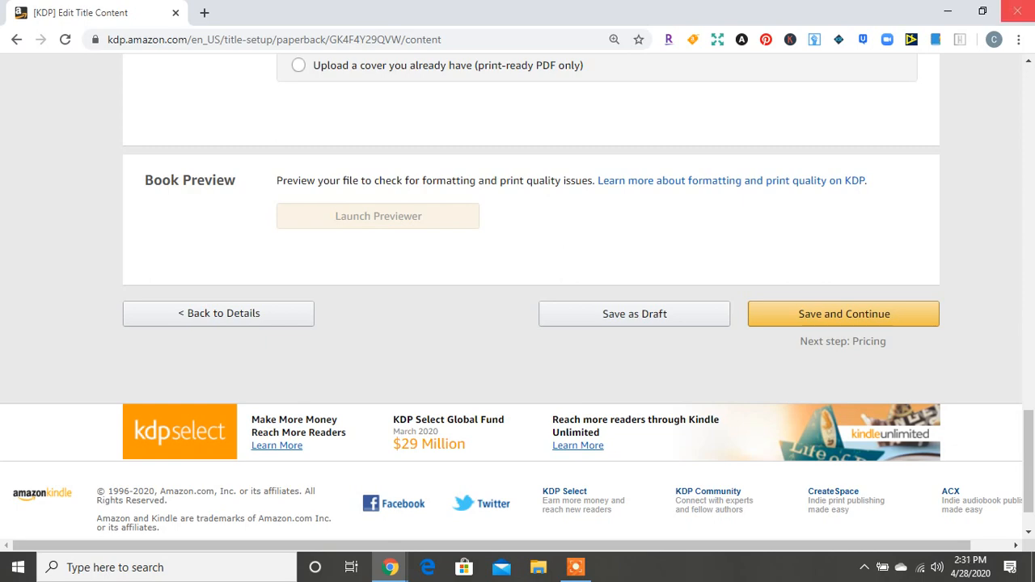
left_click(1017, 12)
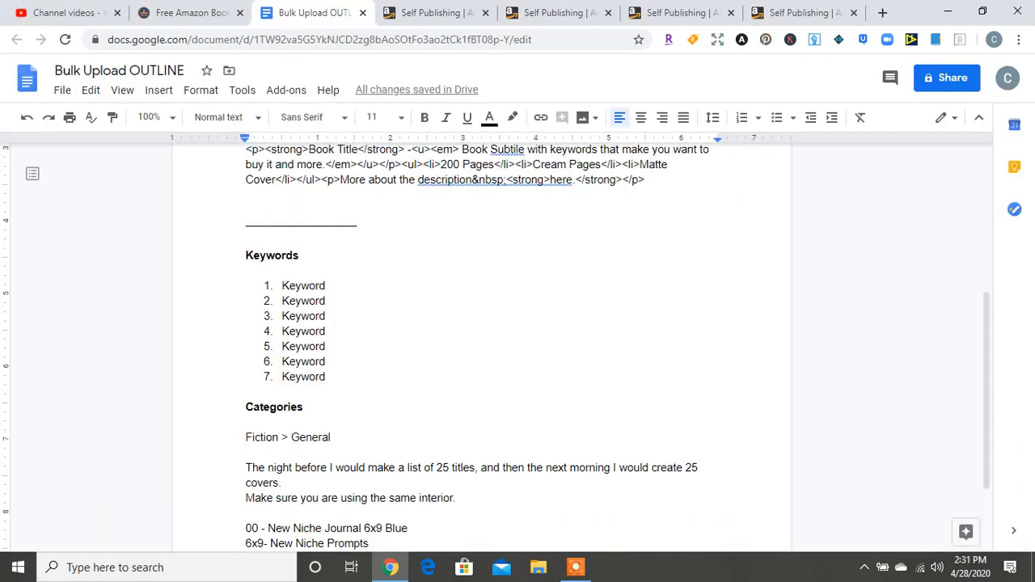
Review the Bulk Upload OUTLINE document from the title and description through the keywords, categories and planning notes.
scroll(517, 348, "up", 4)
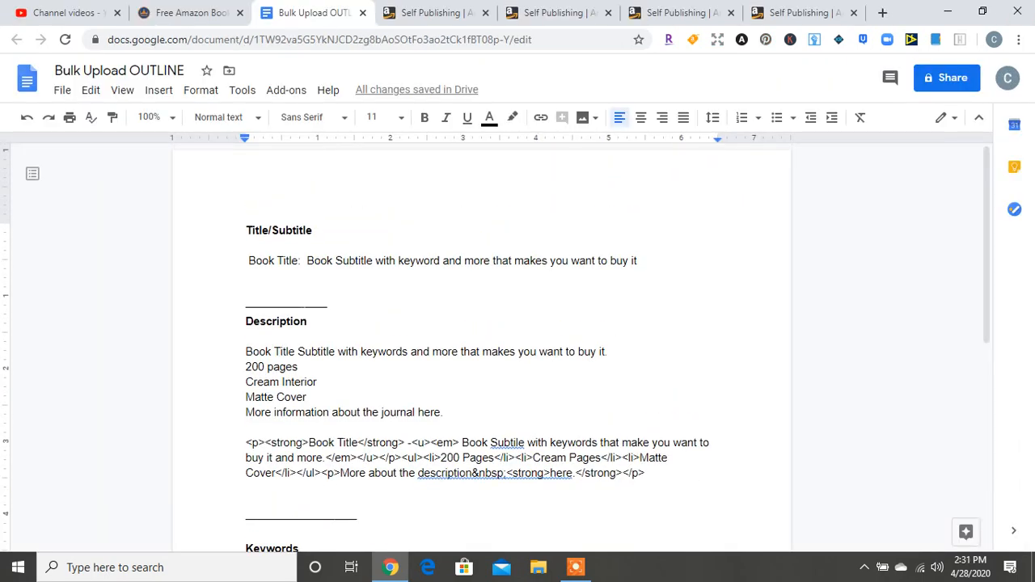
scroll(517, 348, "down", 5)
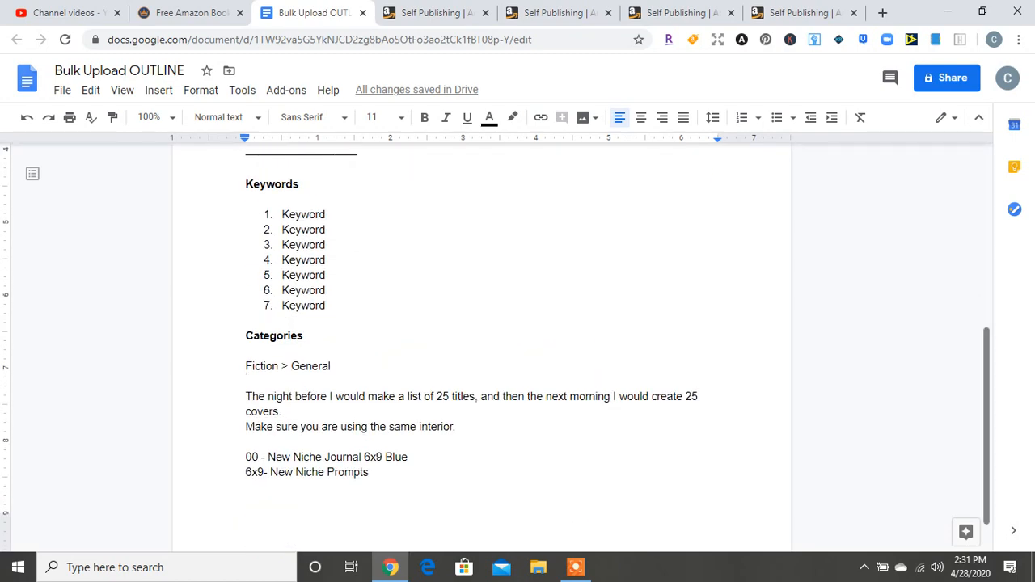
scroll(518, 348, "down", 1)
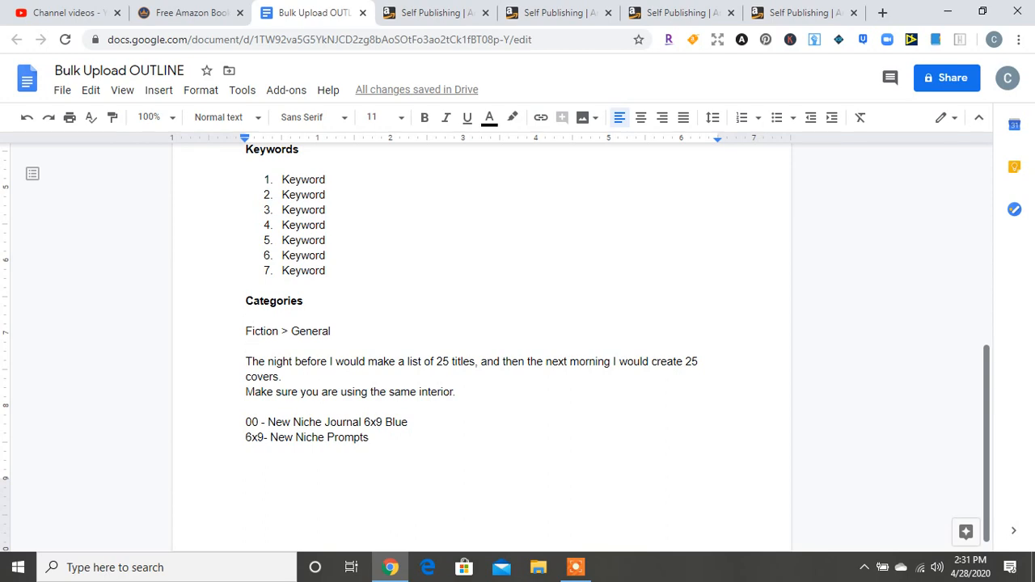
scroll(517, 348, "up", 2)
scroll(517, 347, "up", 2)
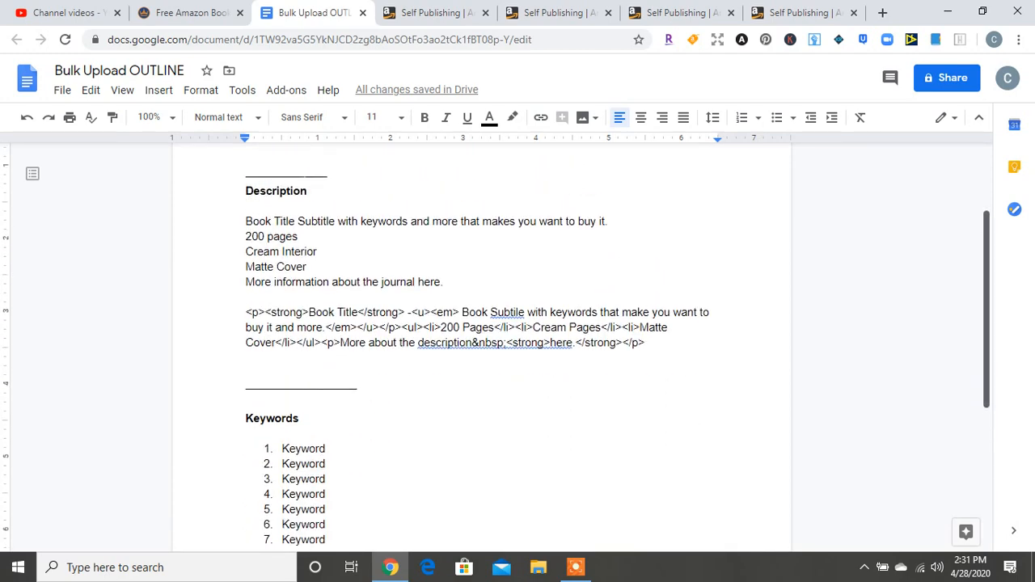
scroll(517, 348, "up", 2)
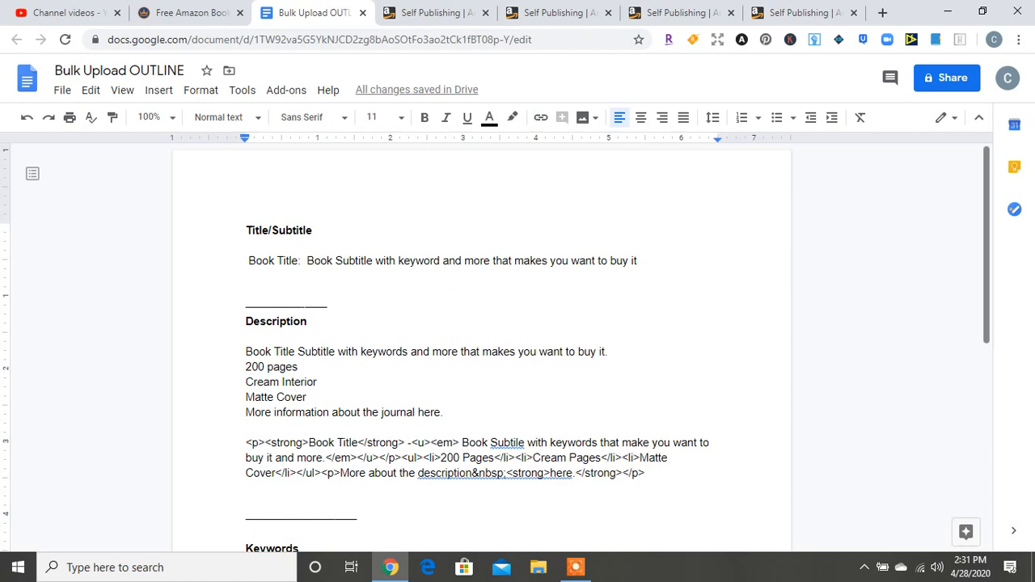
scroll(985, 243, "down", 3)
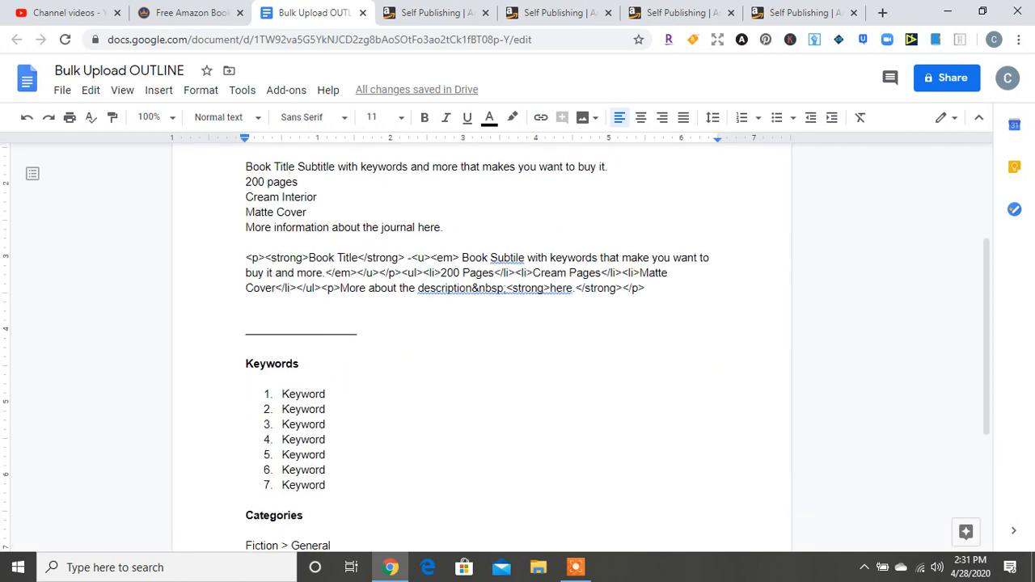
Close the four remaining Self Publishing pages, keeping the outline document and the book description generator open.
left_click(486, 13)
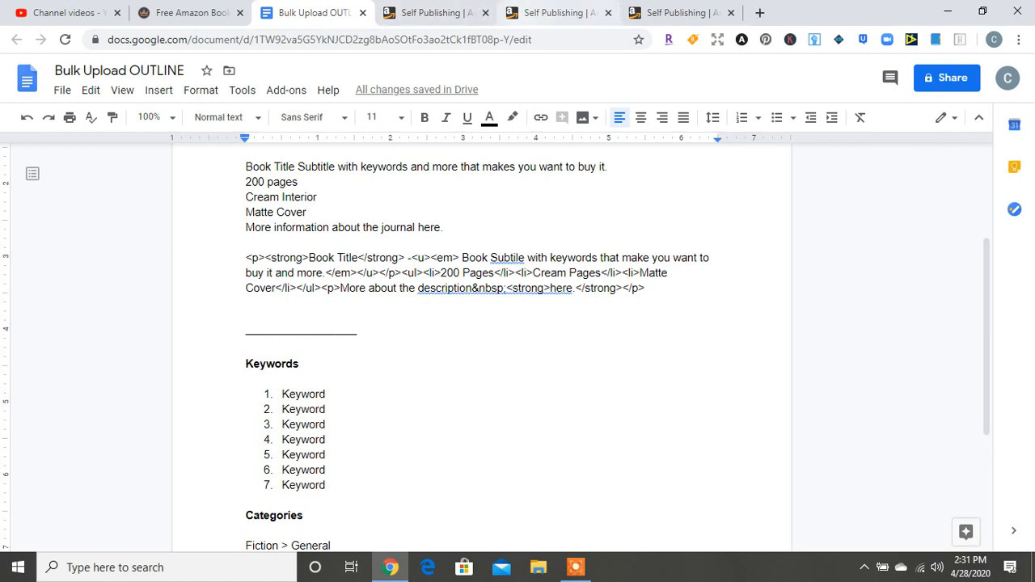
left_click(486, 13)
left_click(486, 13)
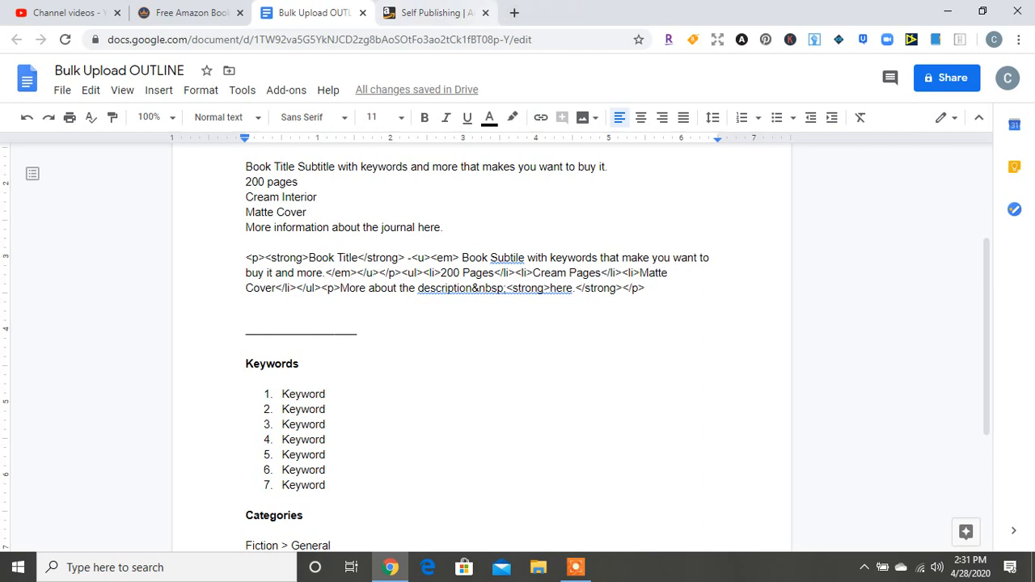
left_click(486, 13)
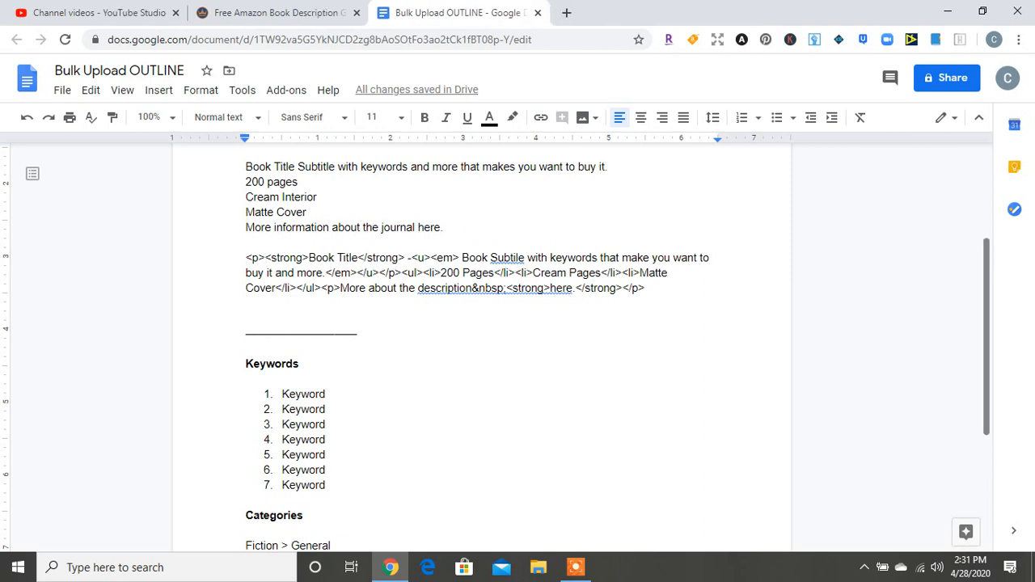
Review the outline's title and description sections, check the generated HTML in the Amazon book description generator, and return to the outline.
left_click_drag(986, 337, 986, 242)
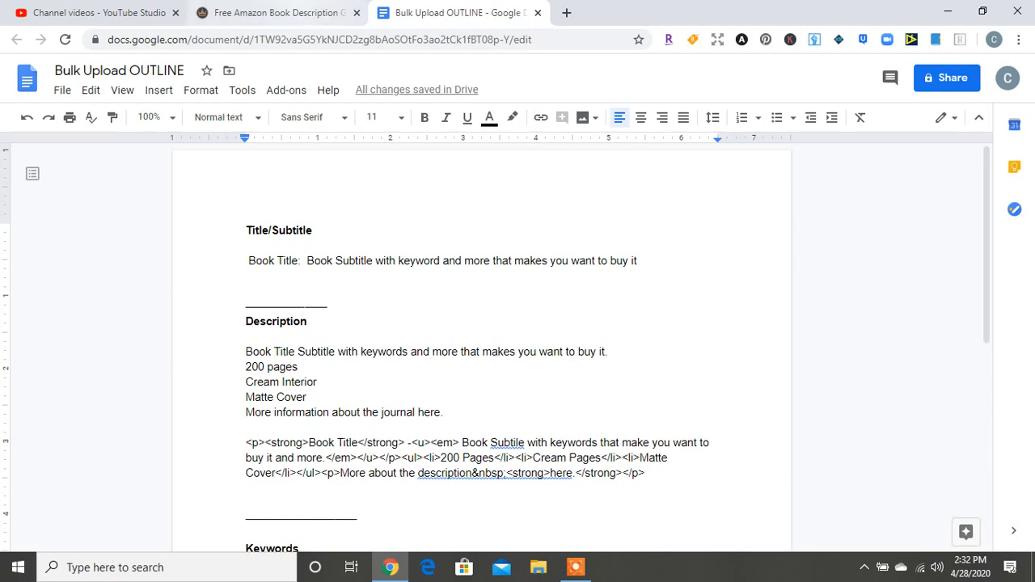
left_click(275, 12)
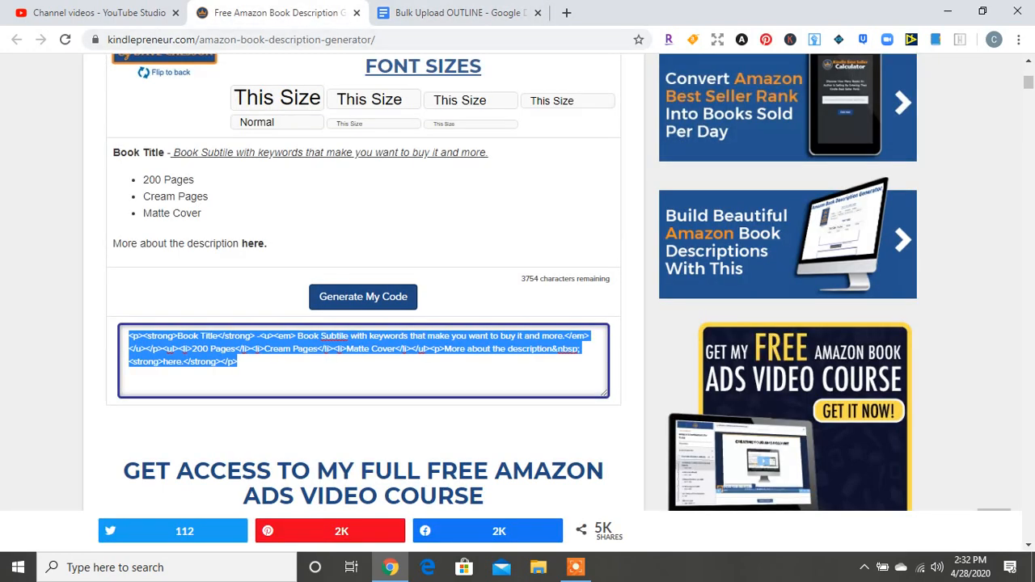
left_click(453, 13)
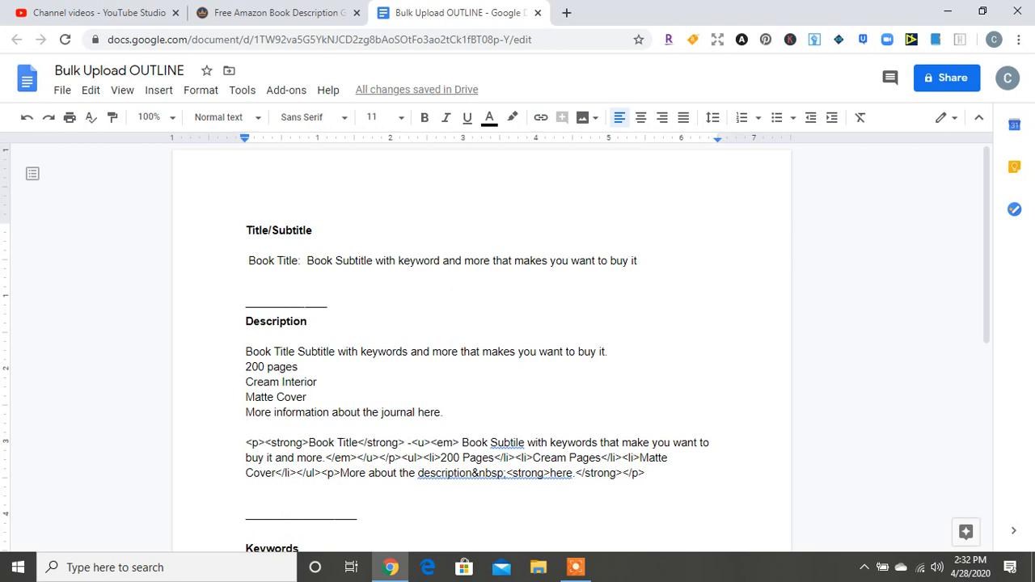
left_click(576, 567)
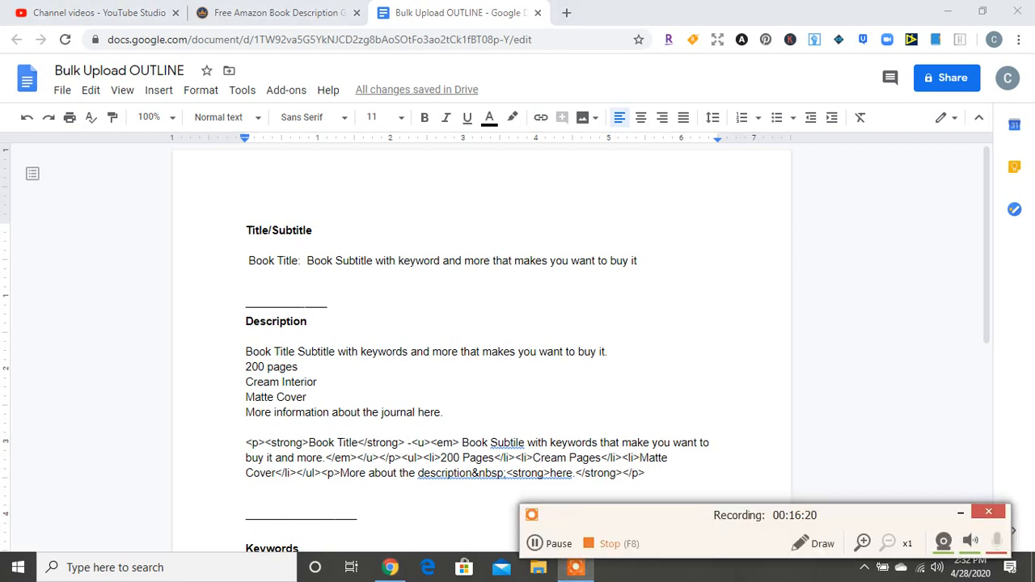